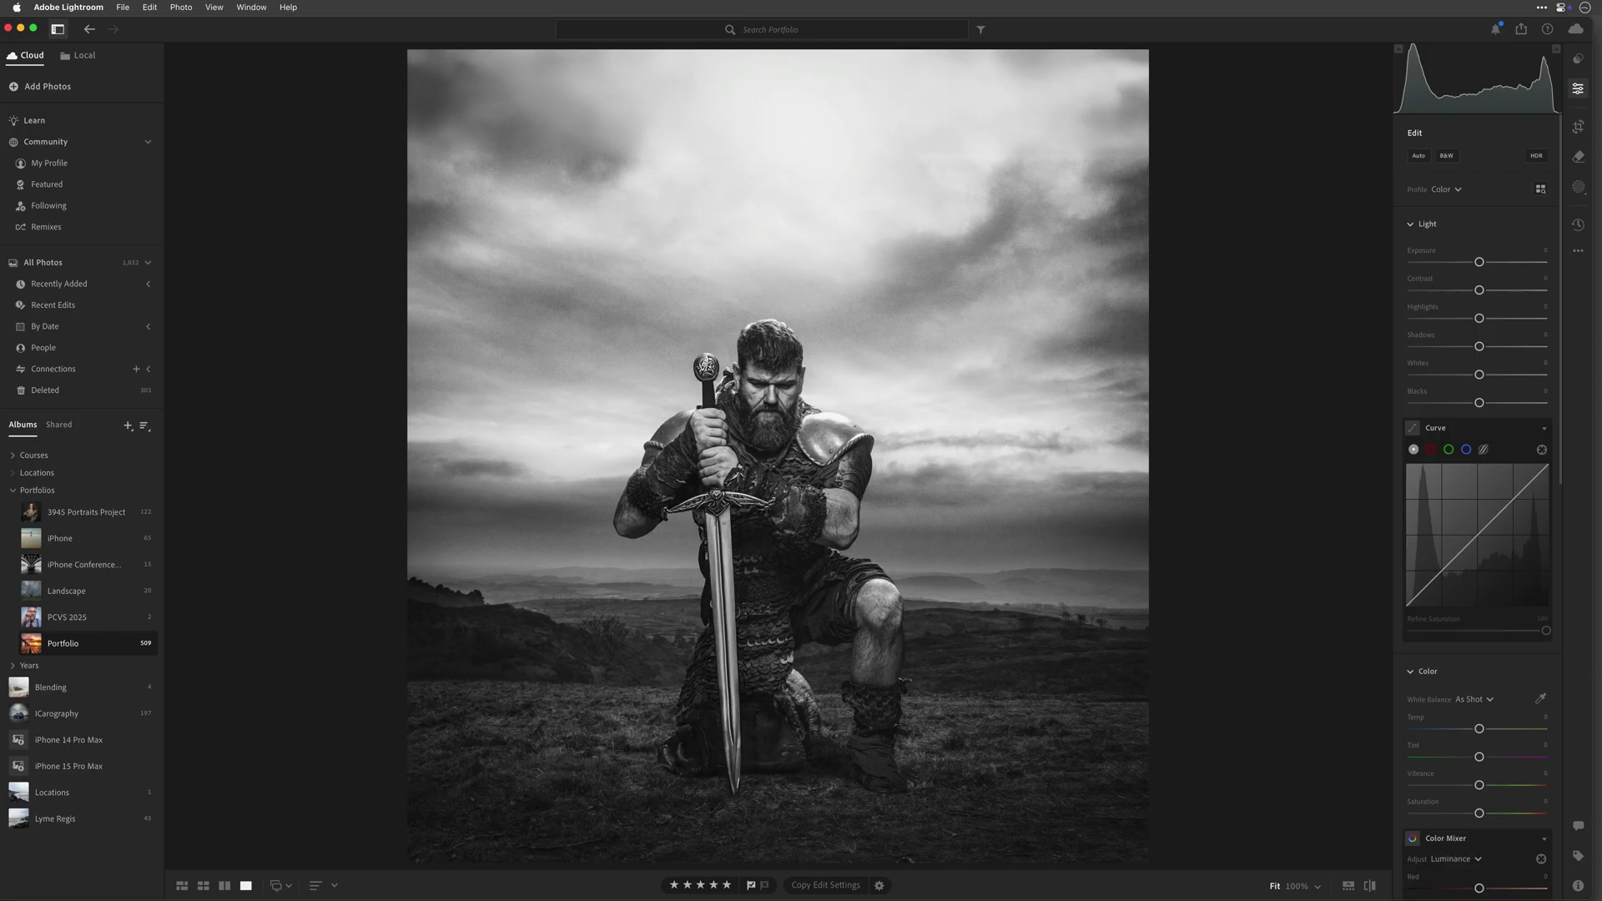
Hide both Lightroom side panels so the kneeling warrior photo fills the view
{"action": "key", "text": "super+slash"}
{"action": "key", "text": "e"}
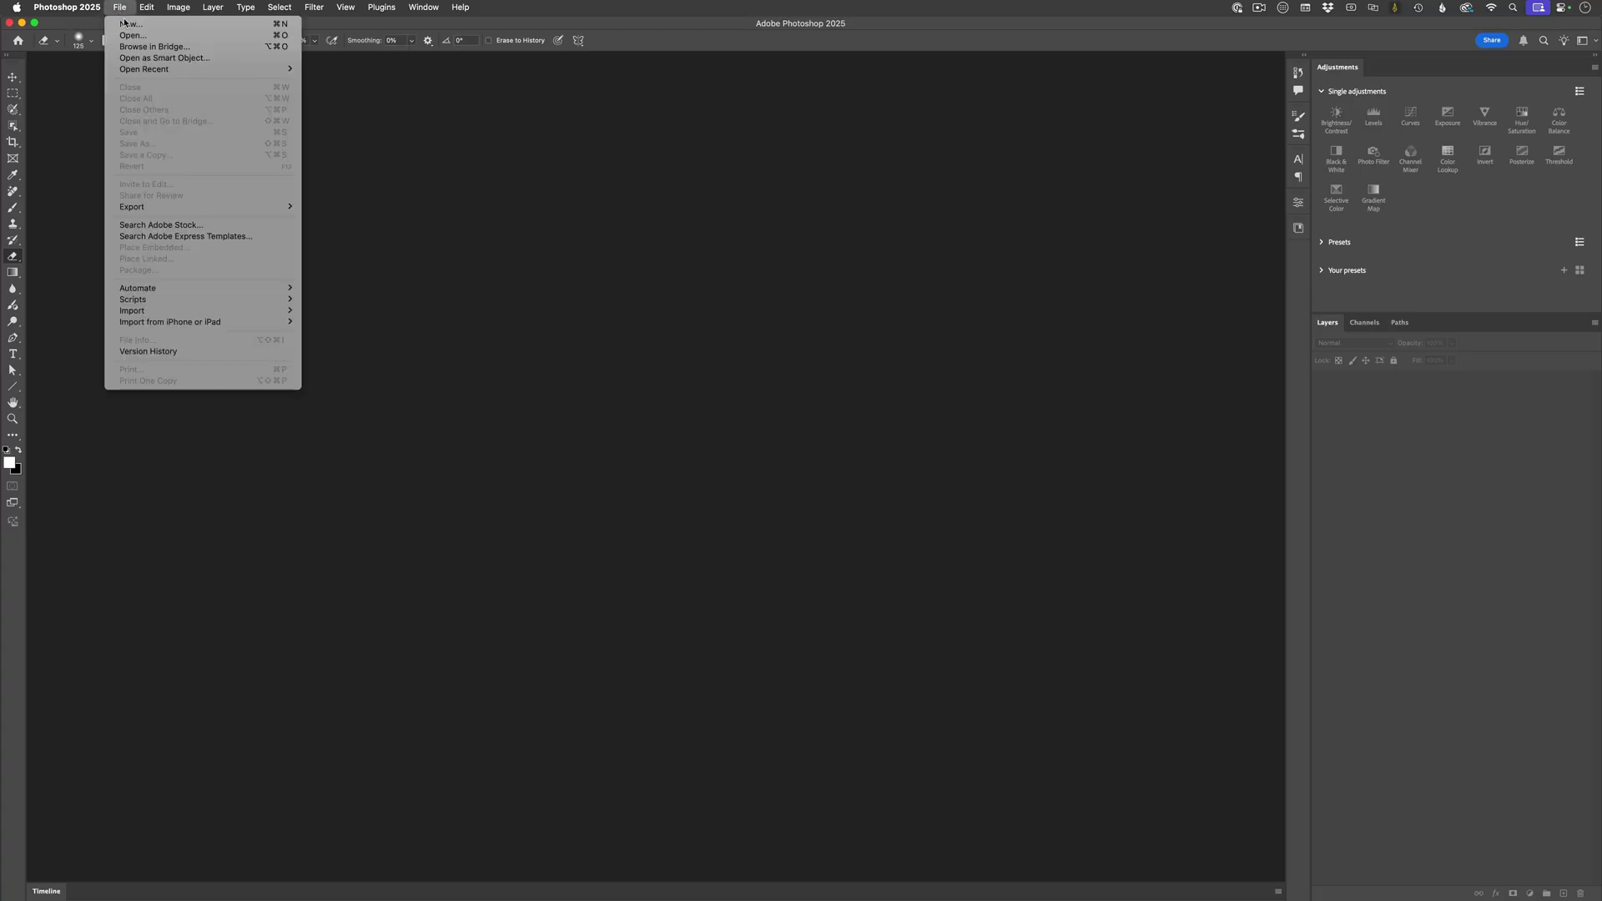
Open bgd_1.ARW and bgd_2.ARW in Camera Raw and give bgd_1 the Adaptive Color profile
{"action": "left_click", "coordinate": [143, 37]}
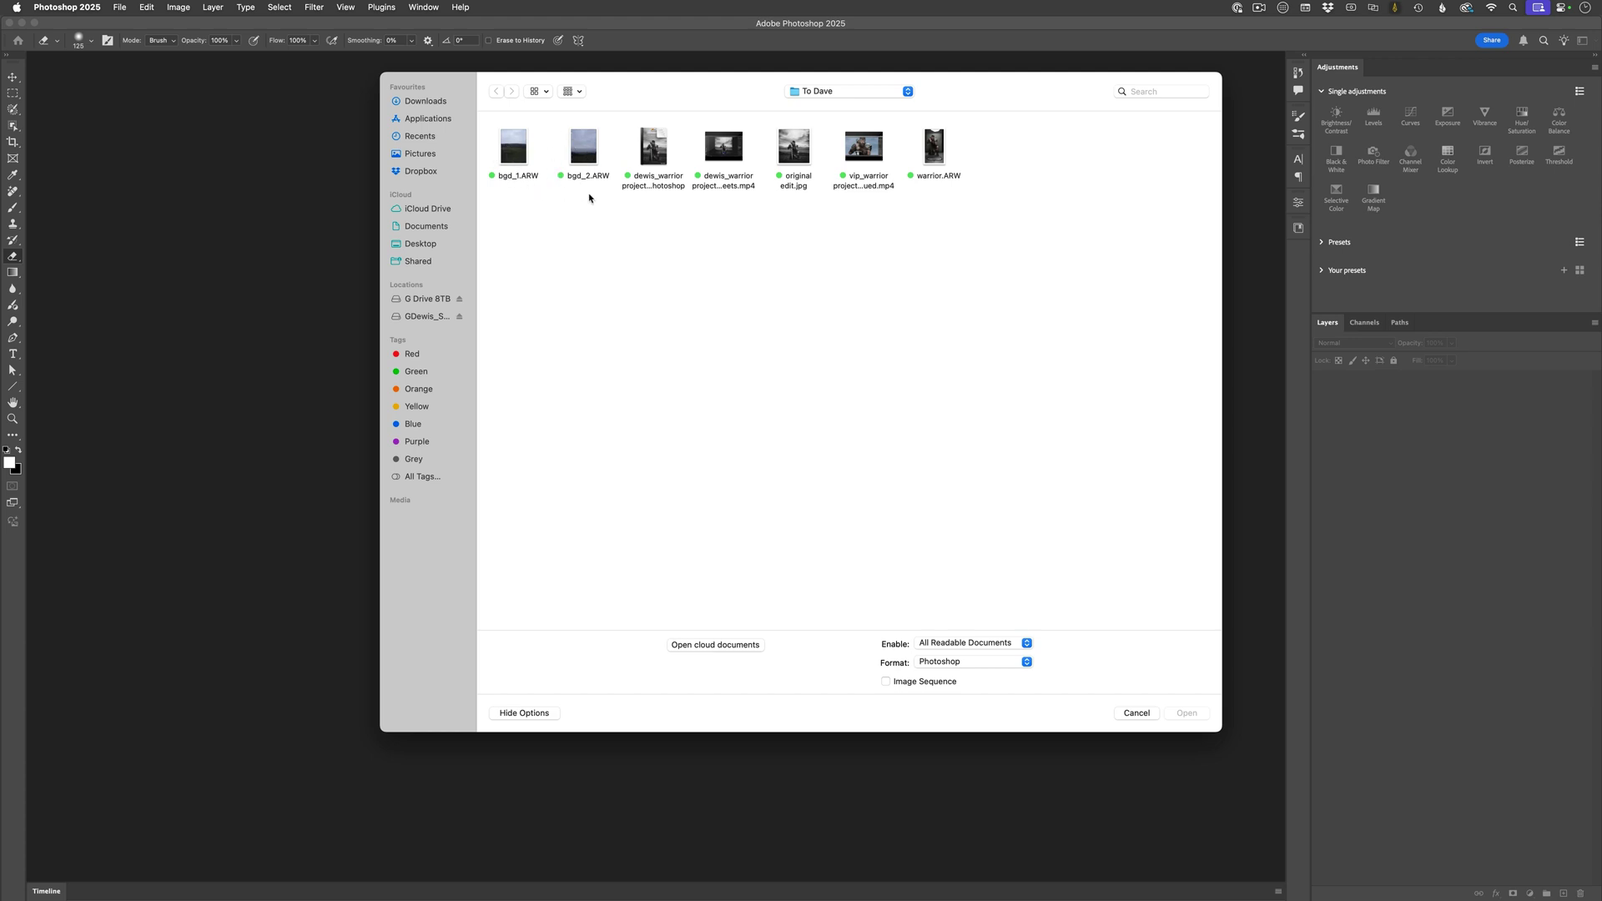
{"action": "left_click_drag", "start_coordinate": [589, 198], "coordinate": [491, 125]}
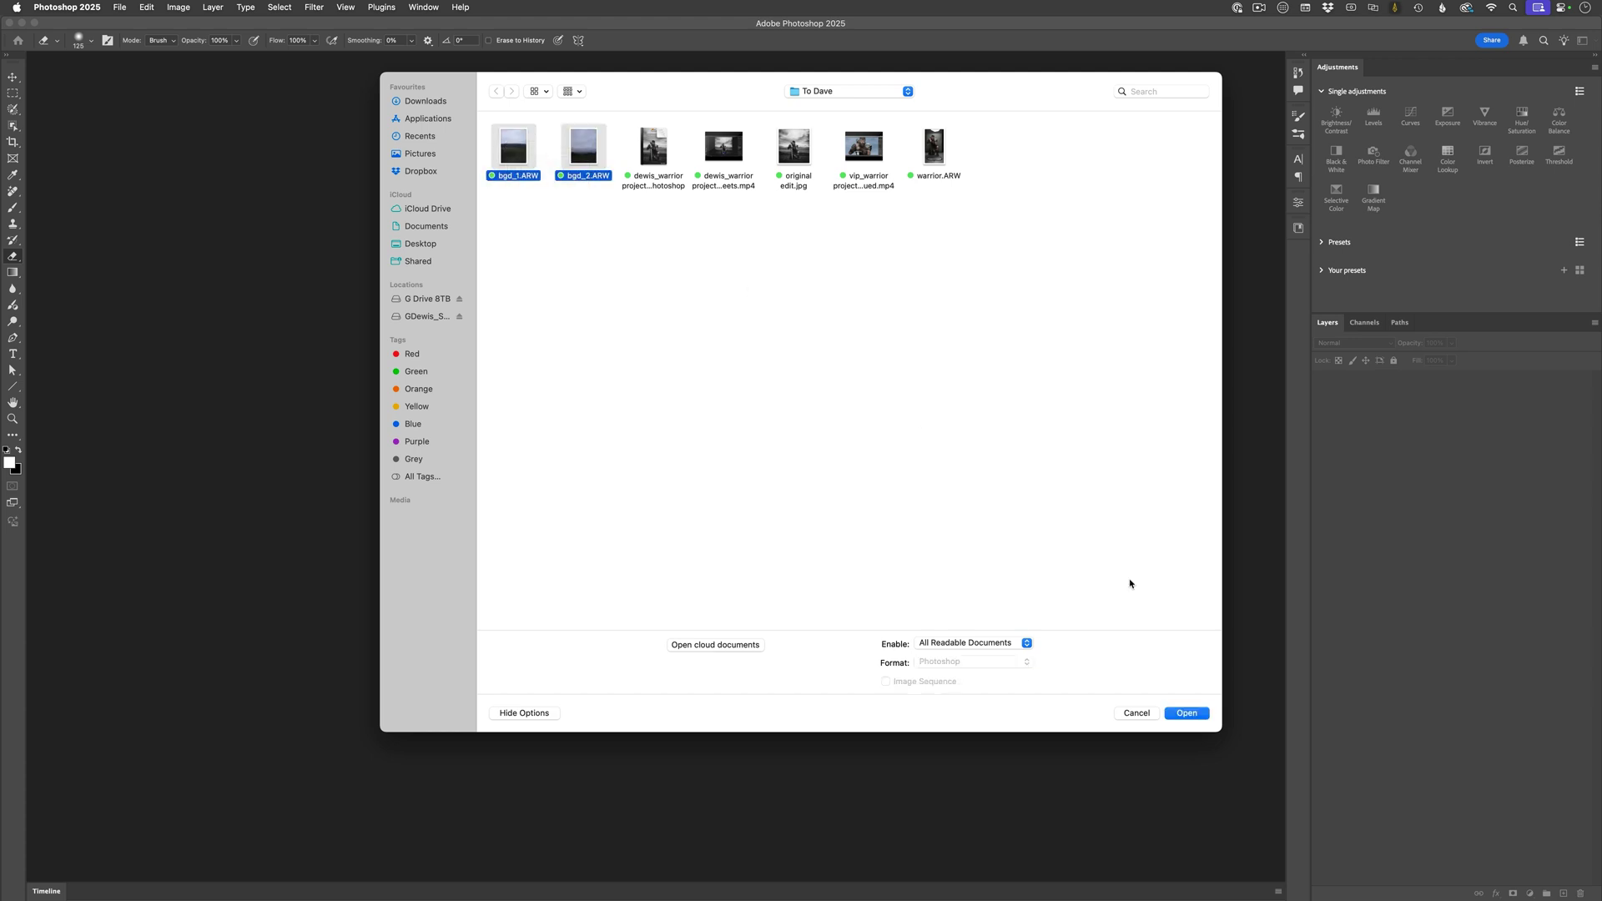
{"action": "left_click", "coordinate": [1187, 713]}
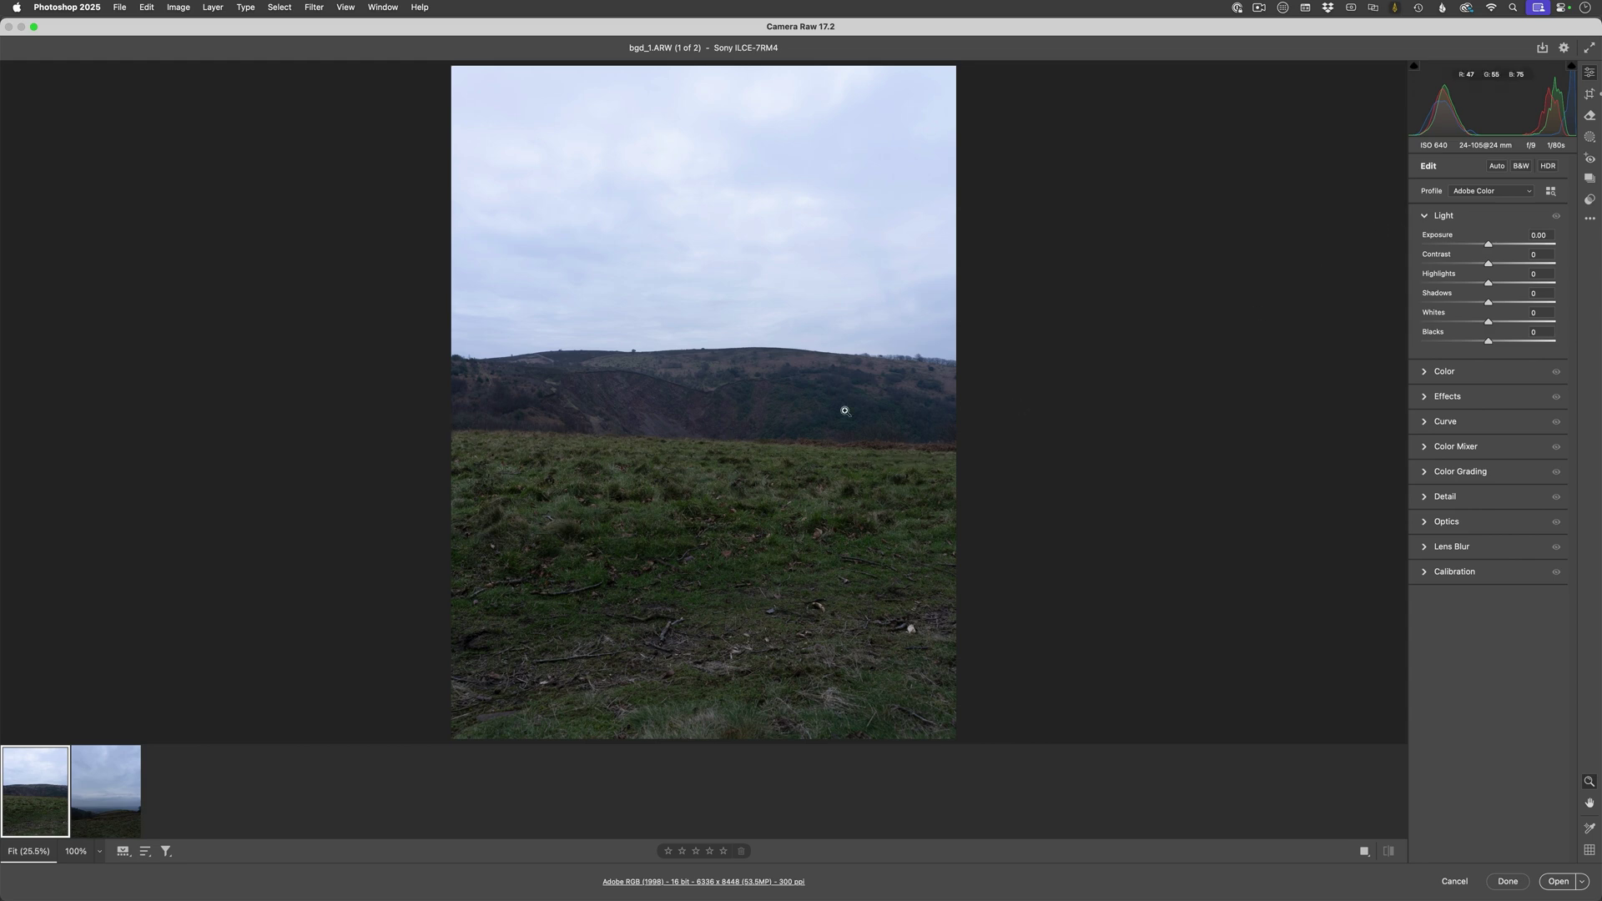
{"action": "left_click", "coordinate": [1483, 194]}
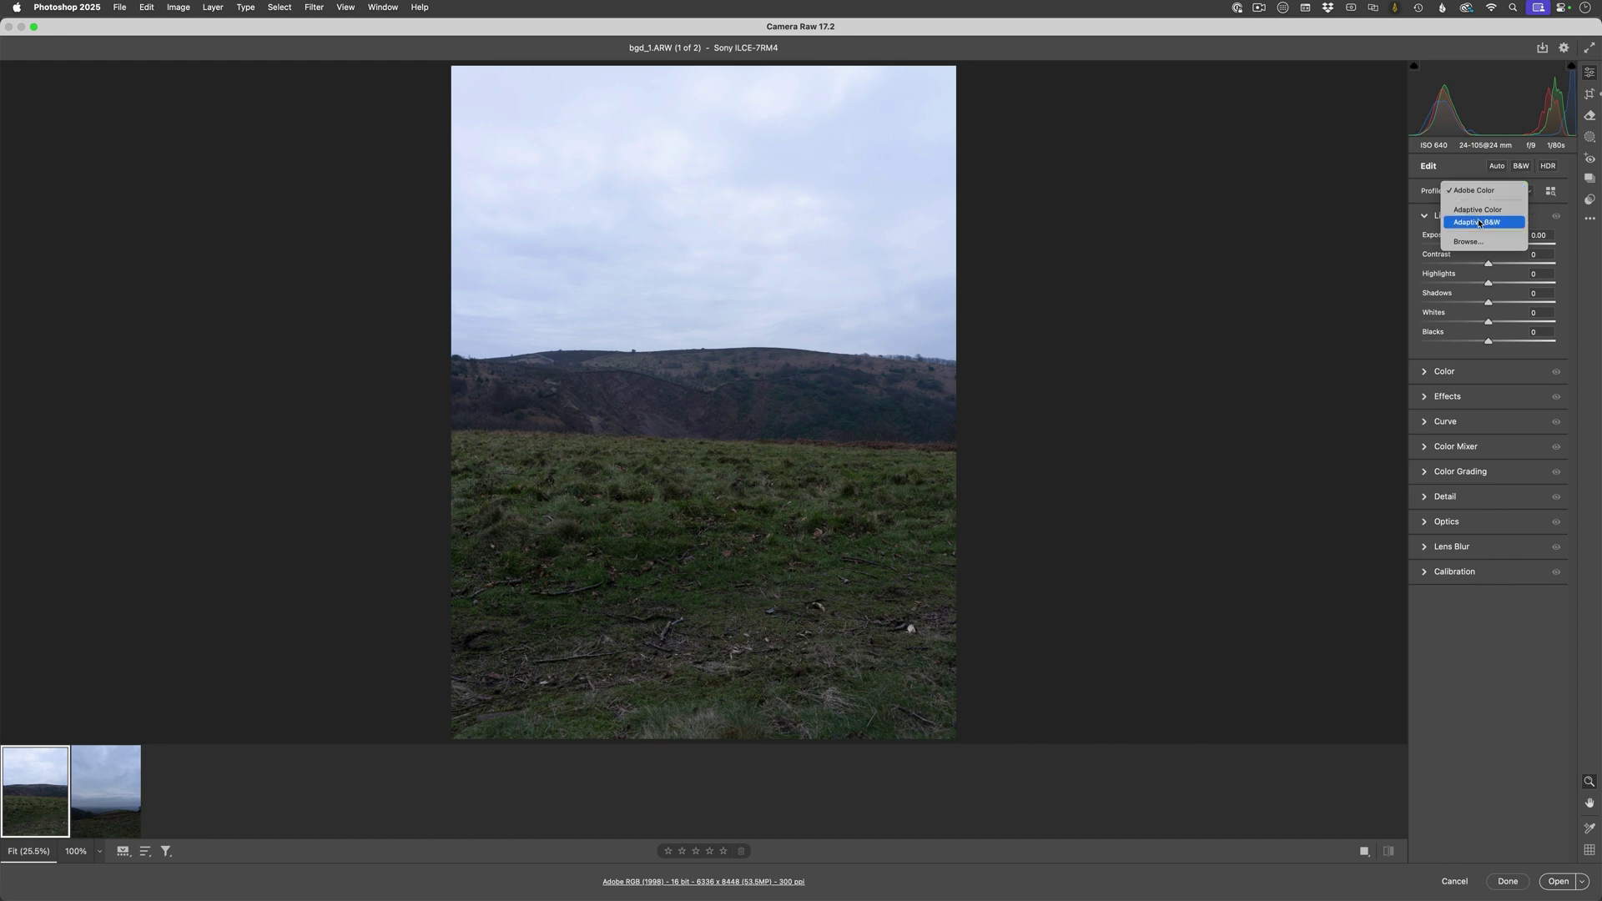
{"action": "left_click", "coordinate": [1473, 211]}
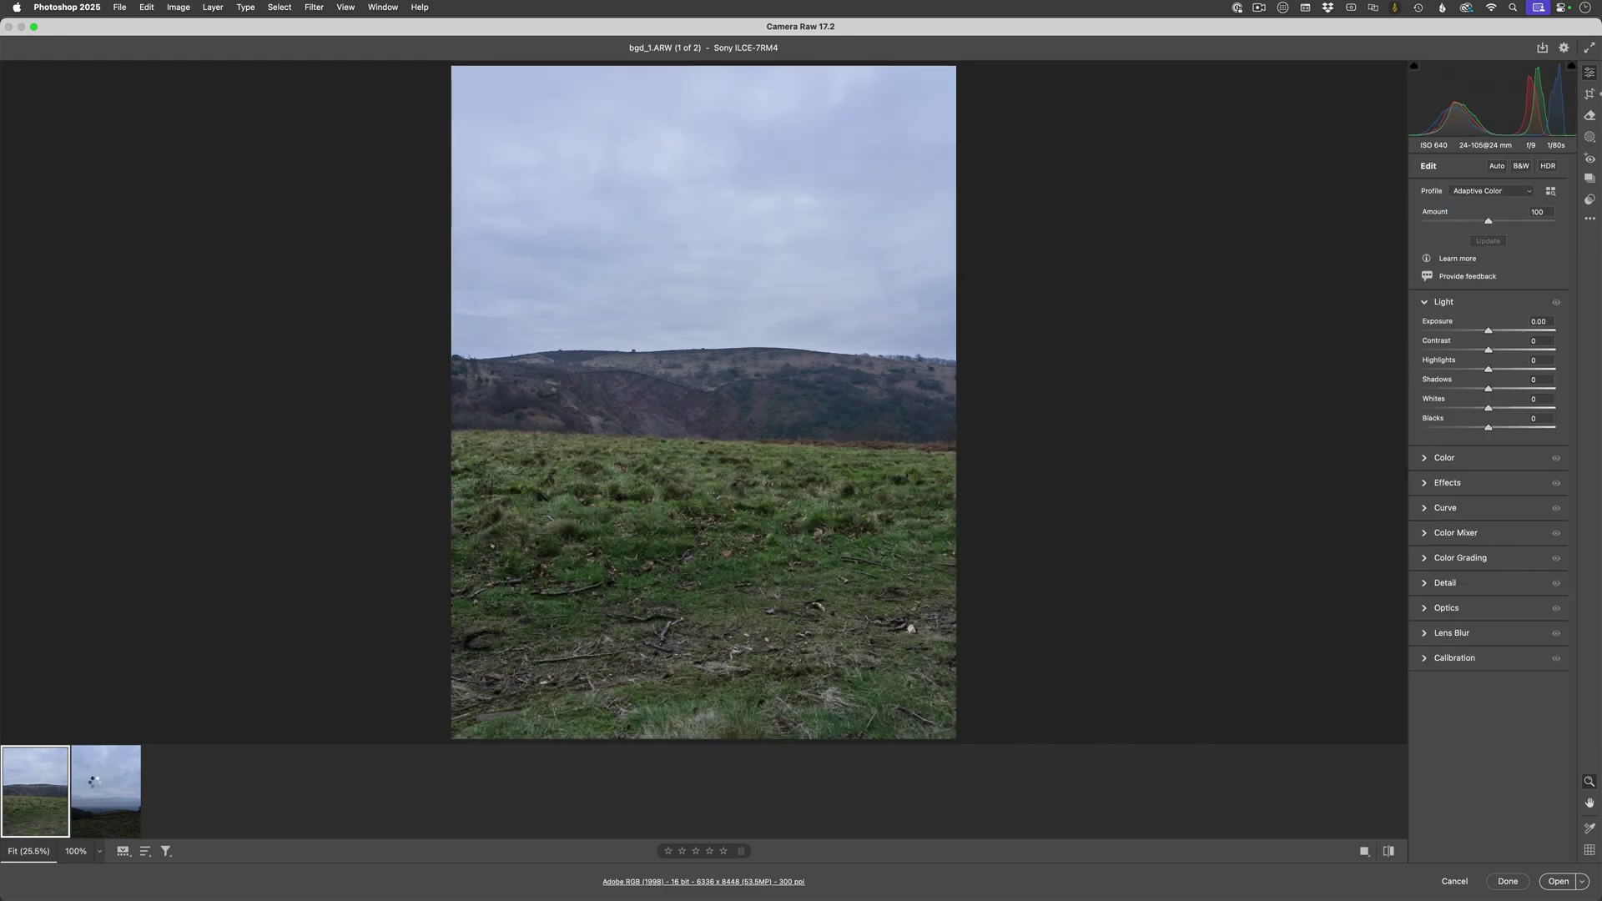
Apply Adaptive Color to bgd_2, then open both photos in Photoshop
{"action": "left_click", "coordinate": [96, 782]}
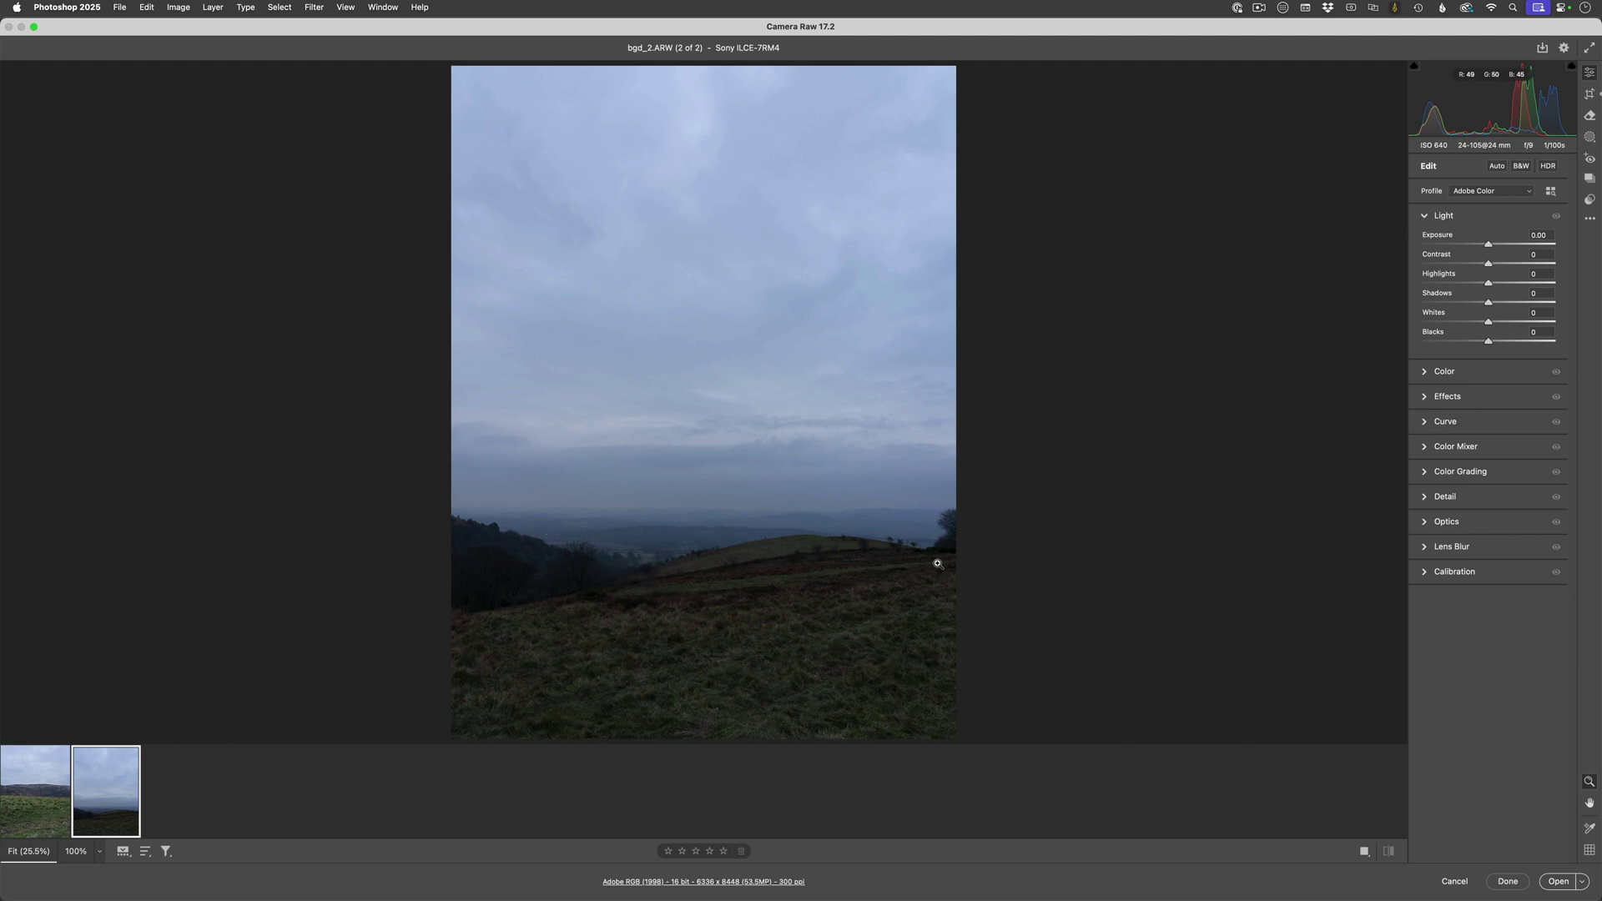
{"action": "left_click", "coordinate": [1475, 194]}
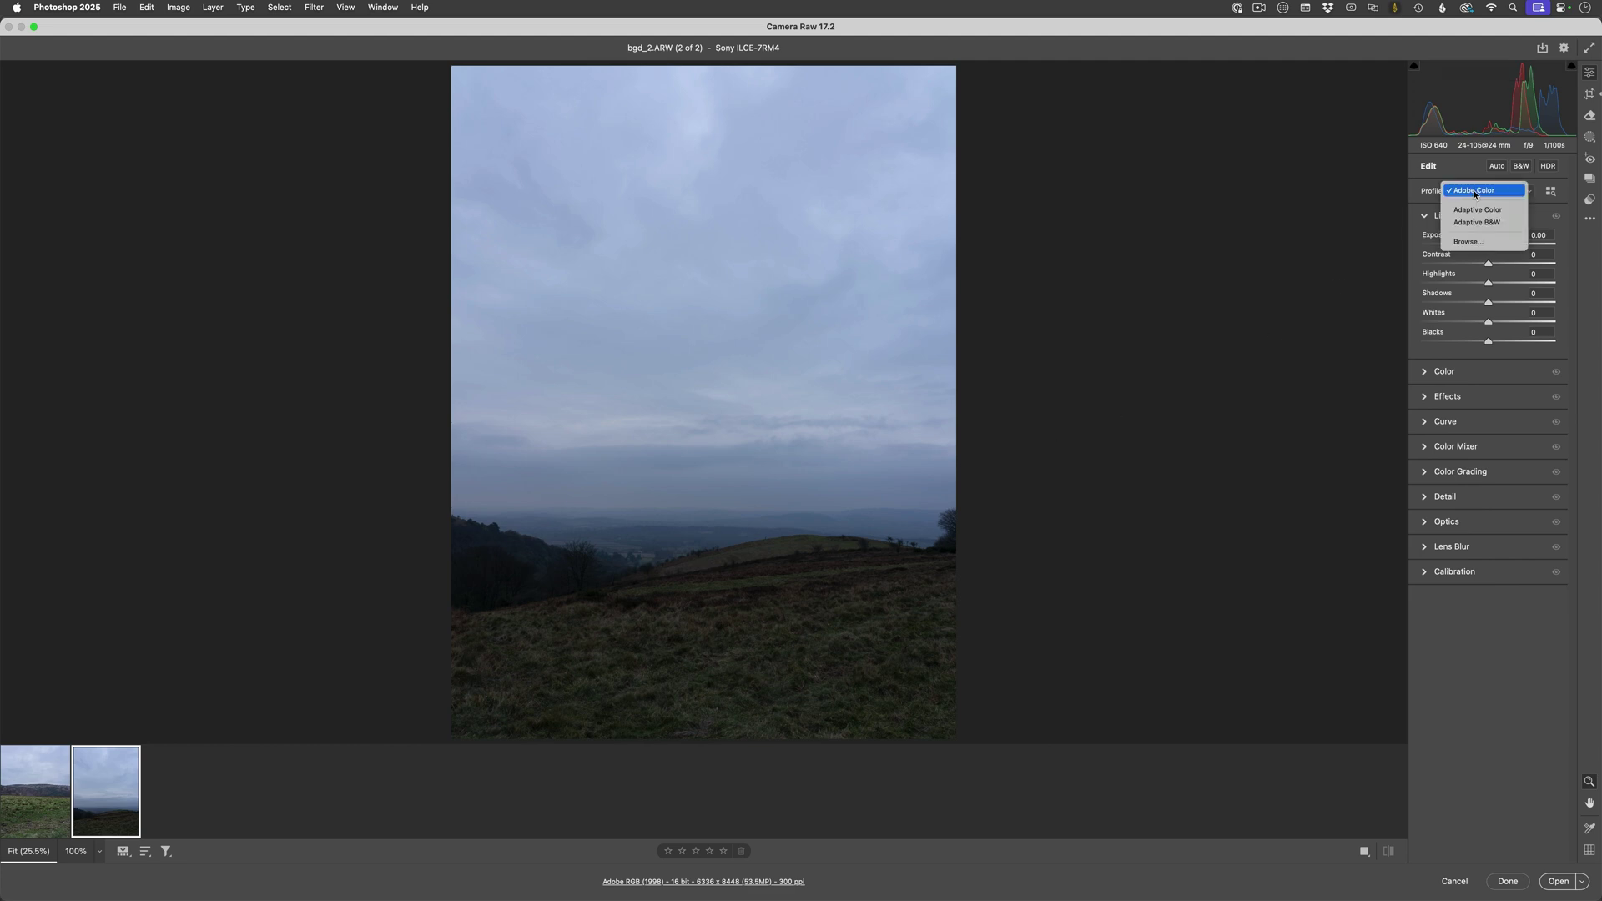
{"action": "left_click", "coordinate": [1477, 210]}
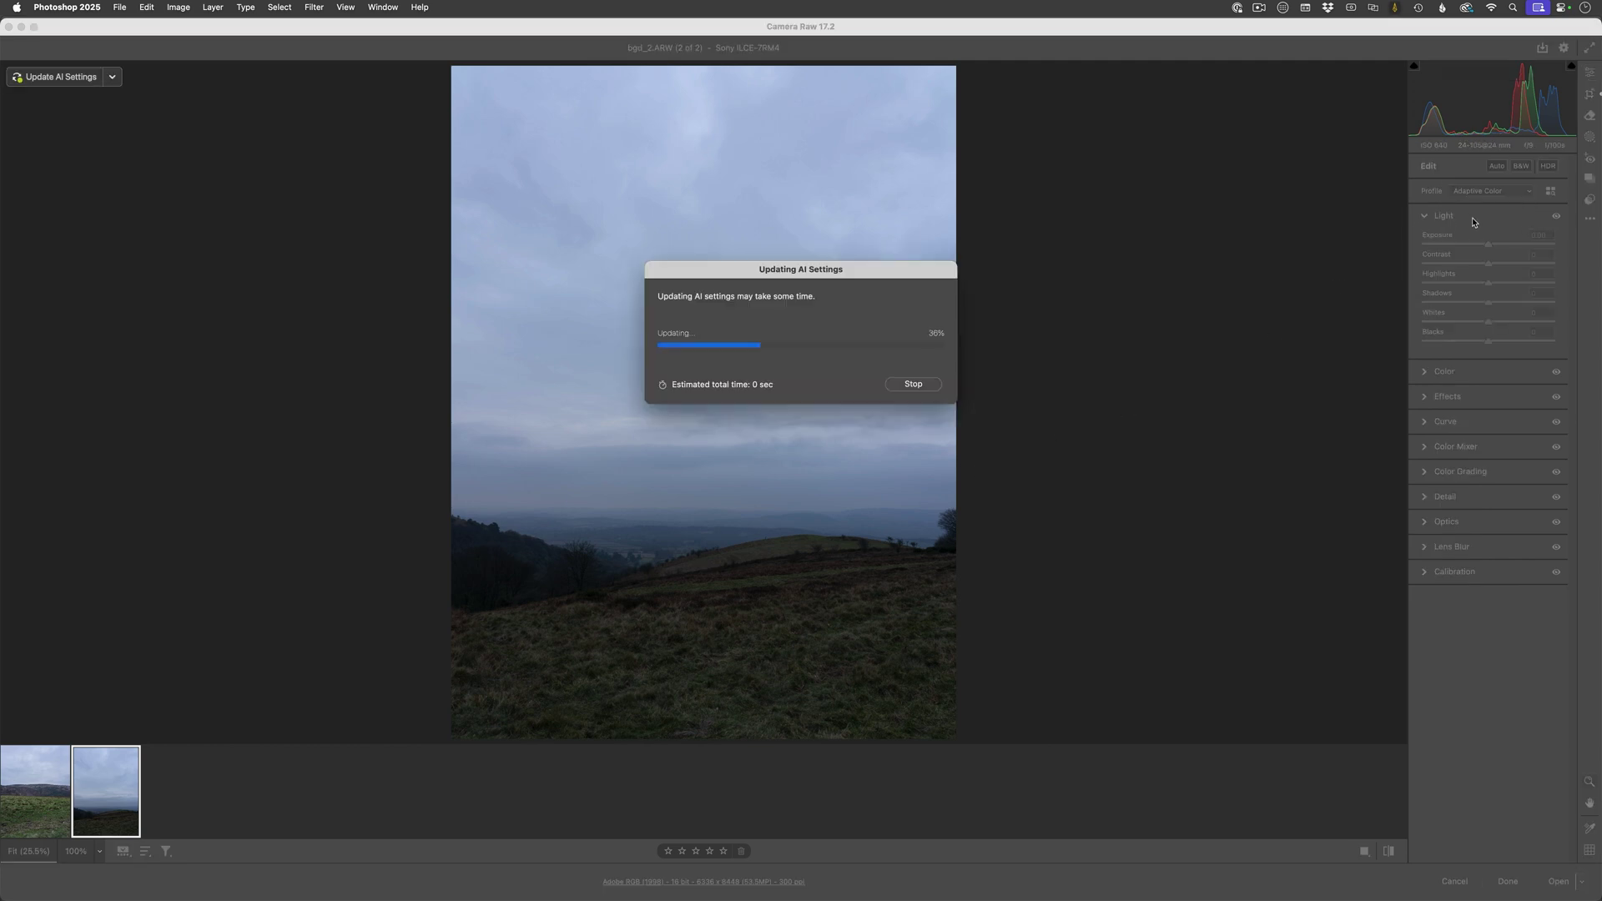
{"action": "key", "text": "super+a"}
{"action": "left_click", "coordinate": [1559, 882]}
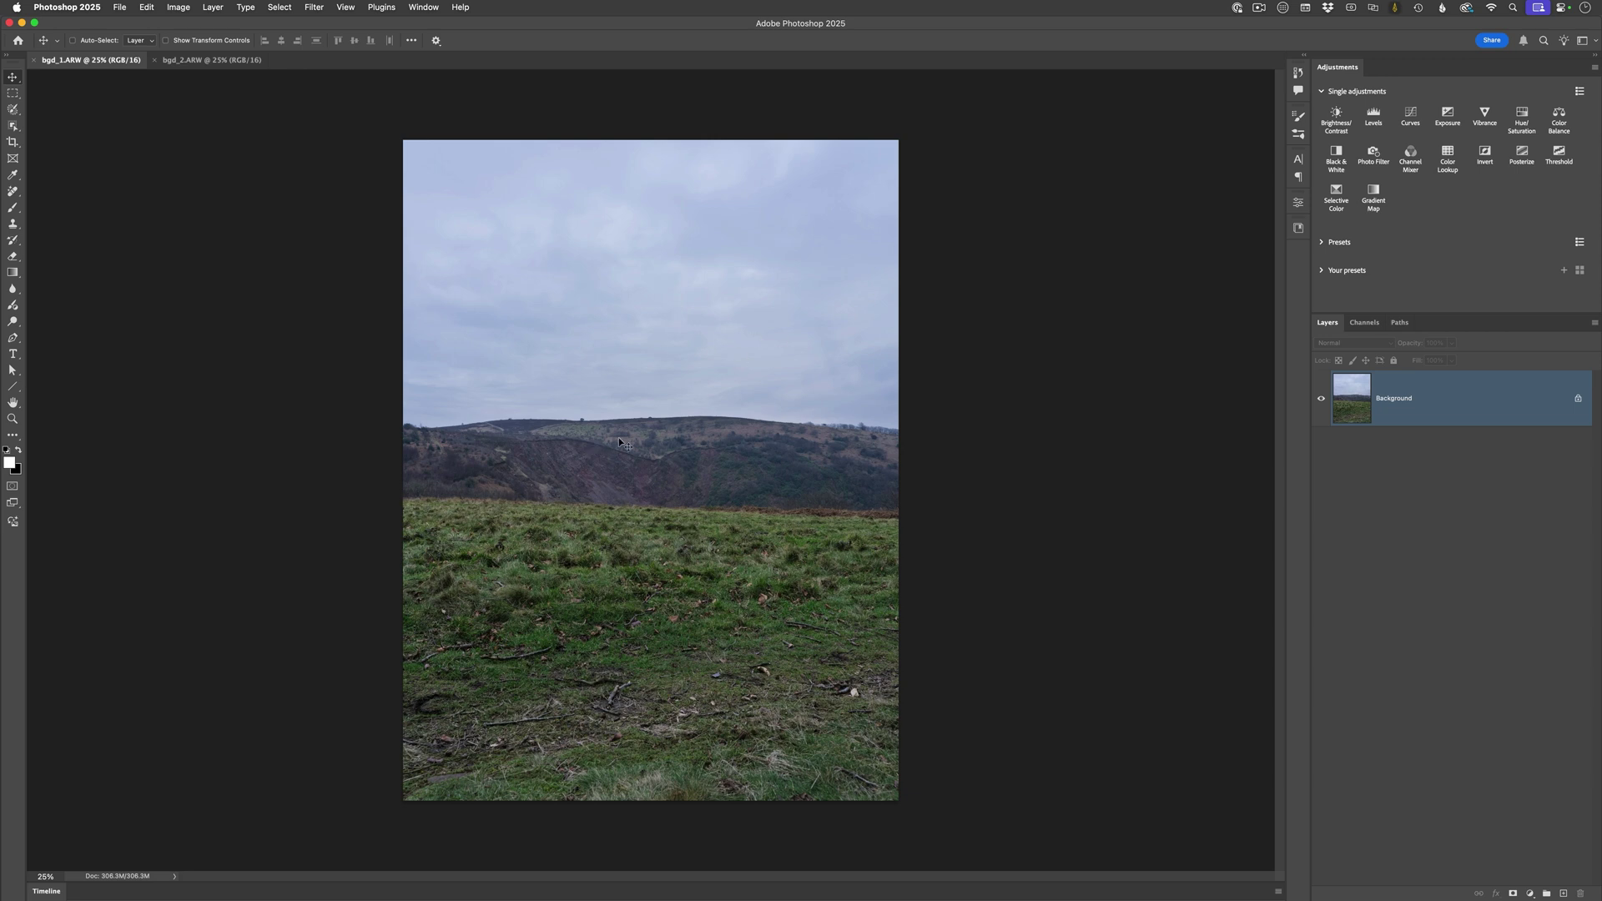
Unlock the bgd_1 background, rotate it about -2.97° and scale it to roughly 106.8%
{"action": "left_click", "coordinate": [1577, 401]}
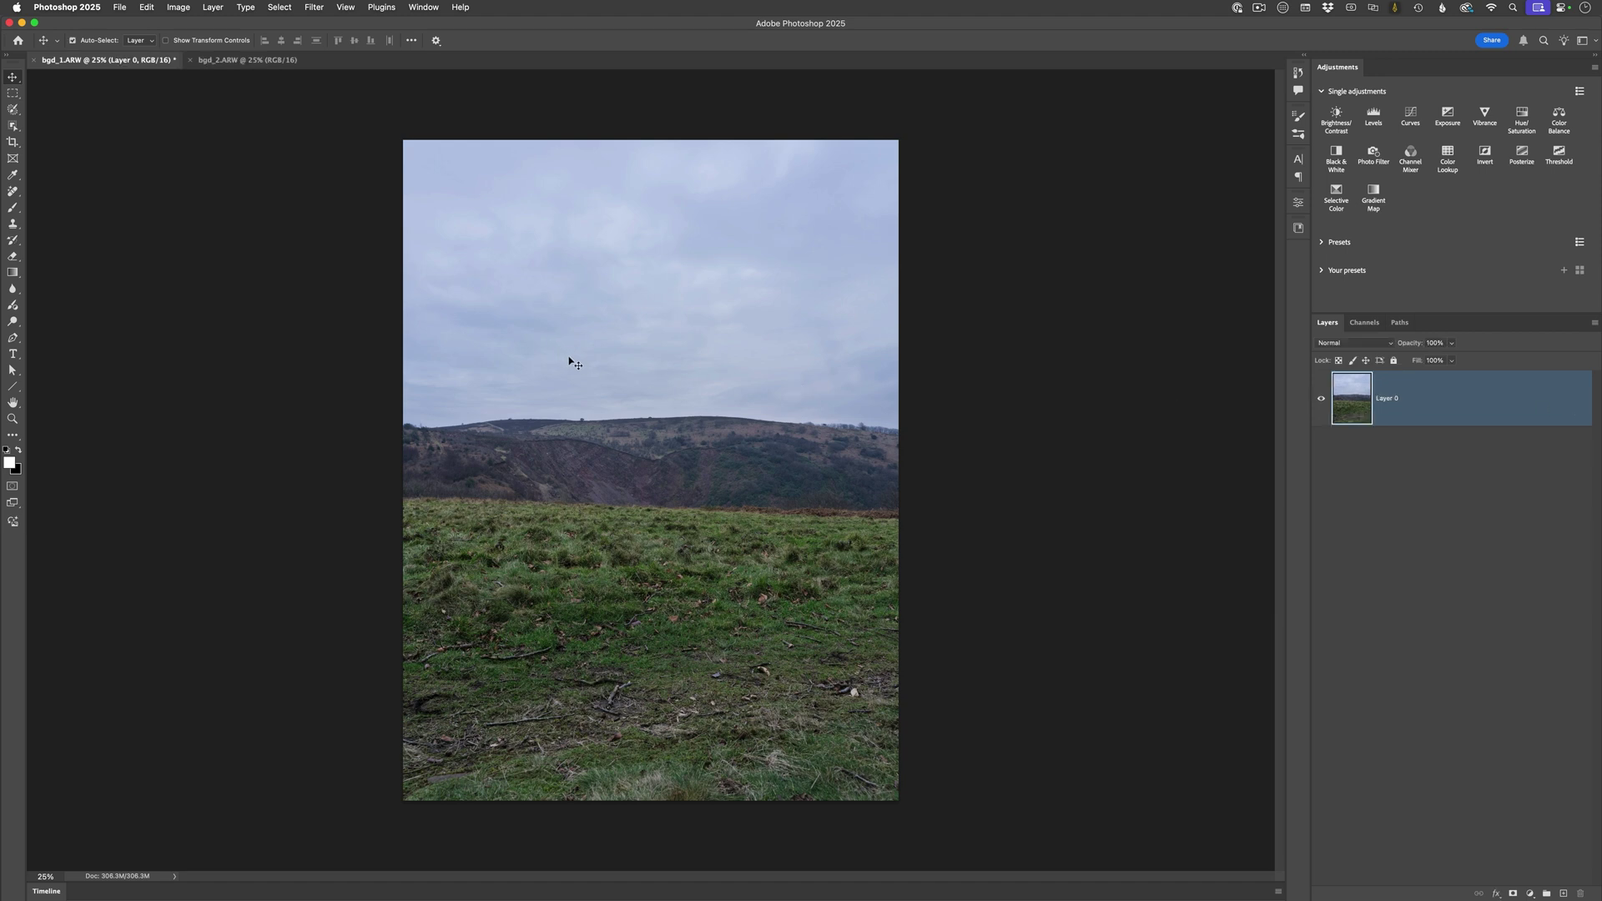
{"action": "key", "text": "super+t"}
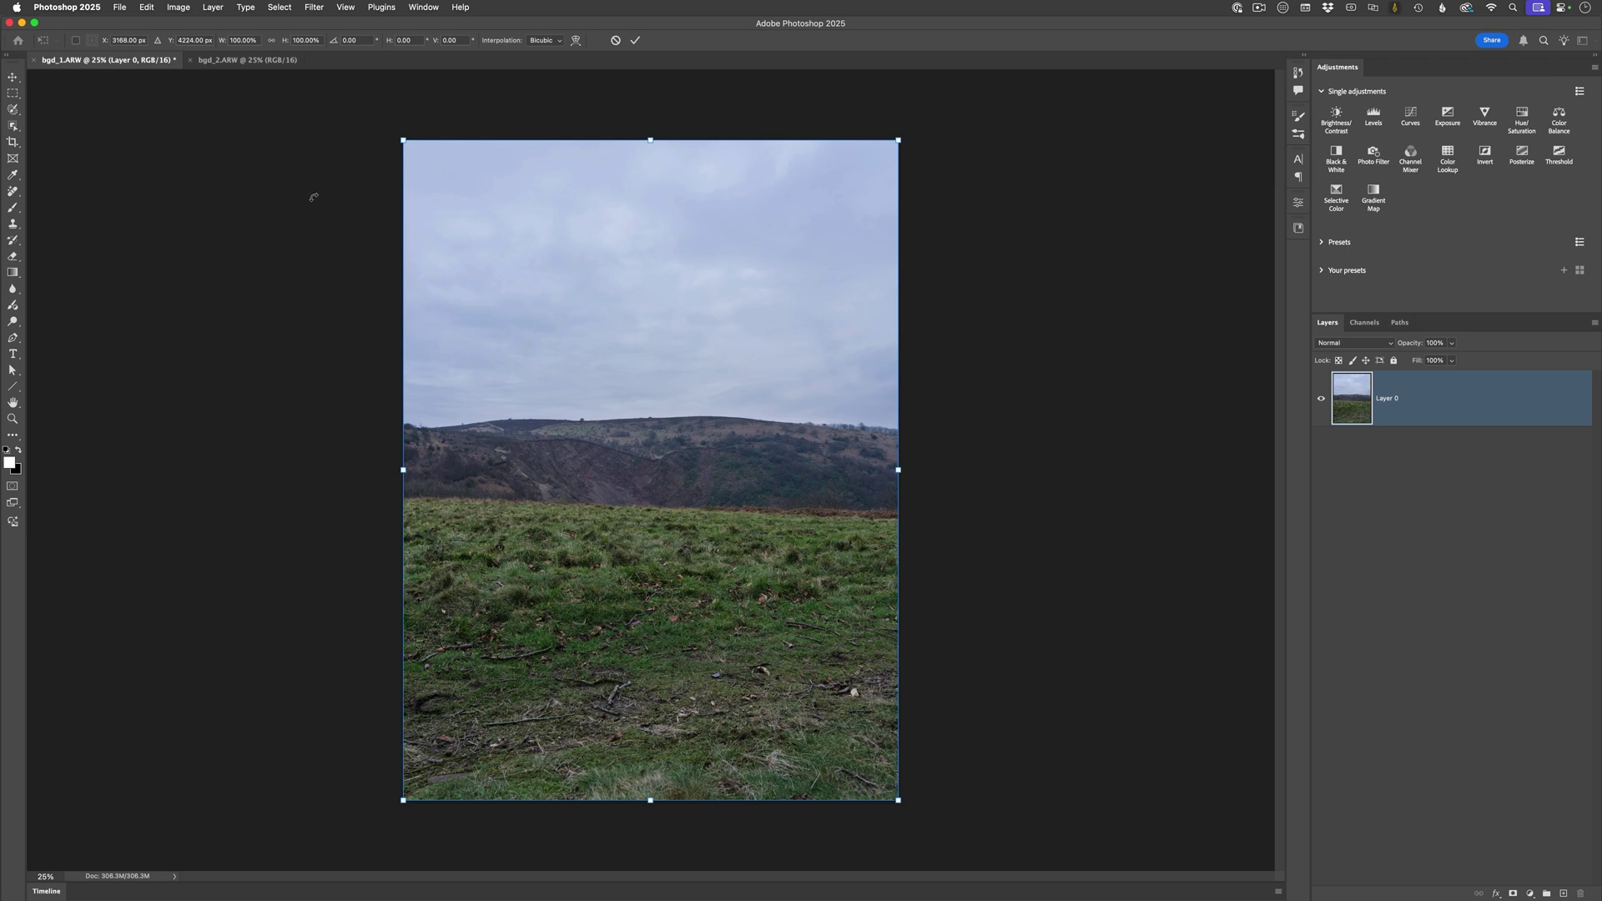
{"action": "mouse_move", "coordinate": [313, 197]}
{"action": "left_mouse_down"}
{"action": "mouse_move", "coordinate": [314, 275]}
{"action": "mouse_move", "coordinate": [308, 179]}
{"action": "mouse_move", "coordinate": [300, 227]}
{"action": "mouse_move", "coordinate": [292, 199]}
{"action": "left_mouse_up"}
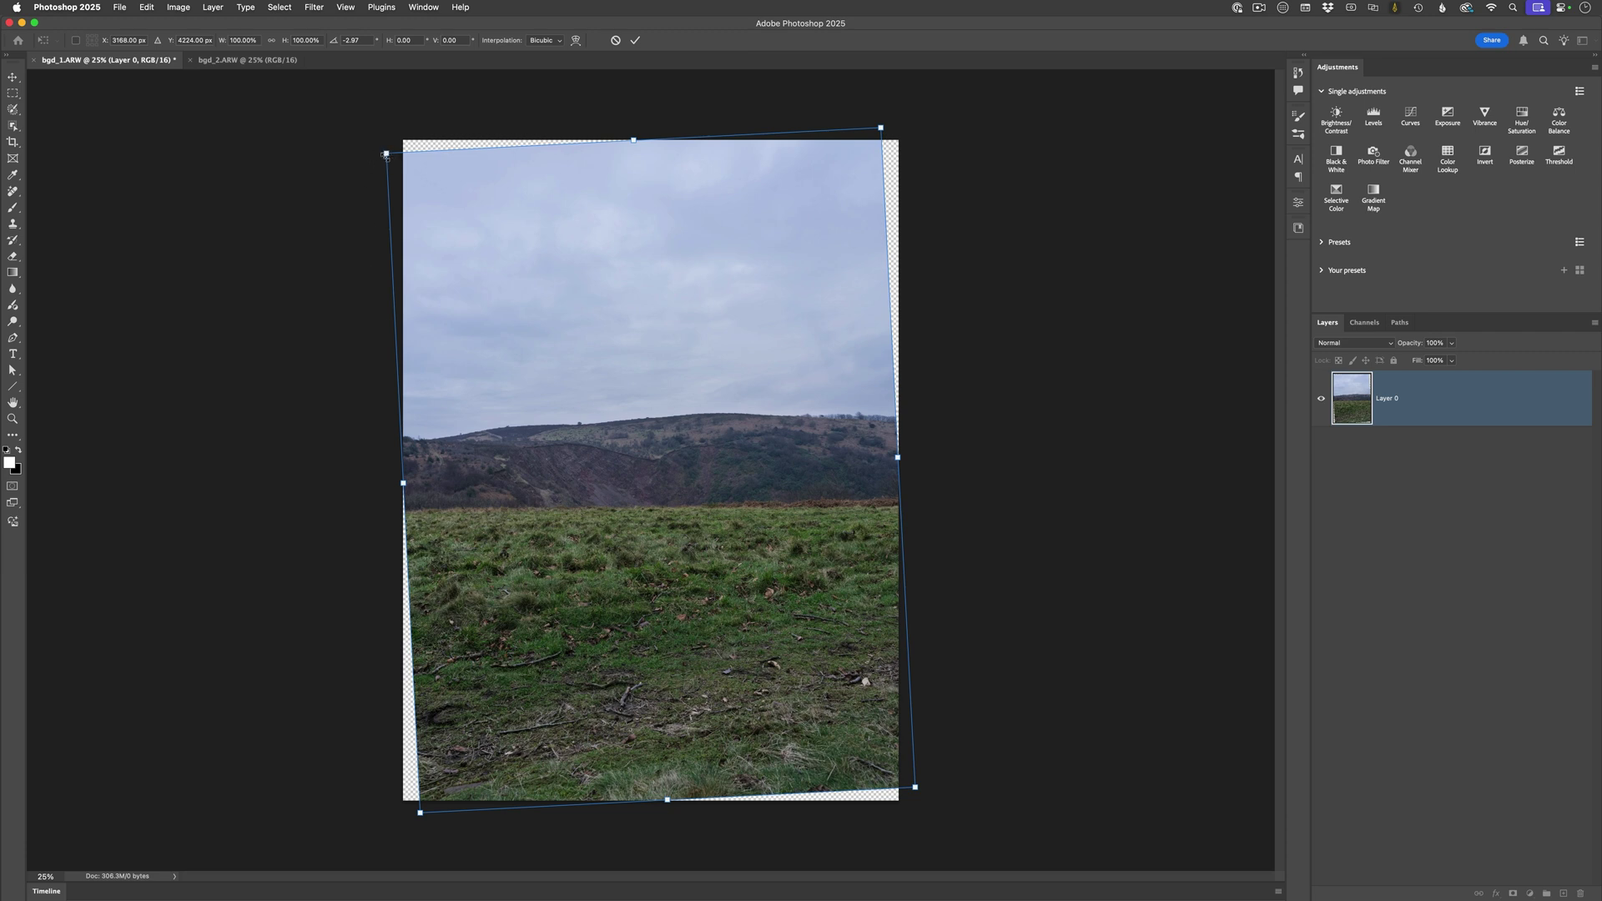
{"action": "left_click_drag", "start_coordinate": [385, 152], "coordinate": [356, 130]}
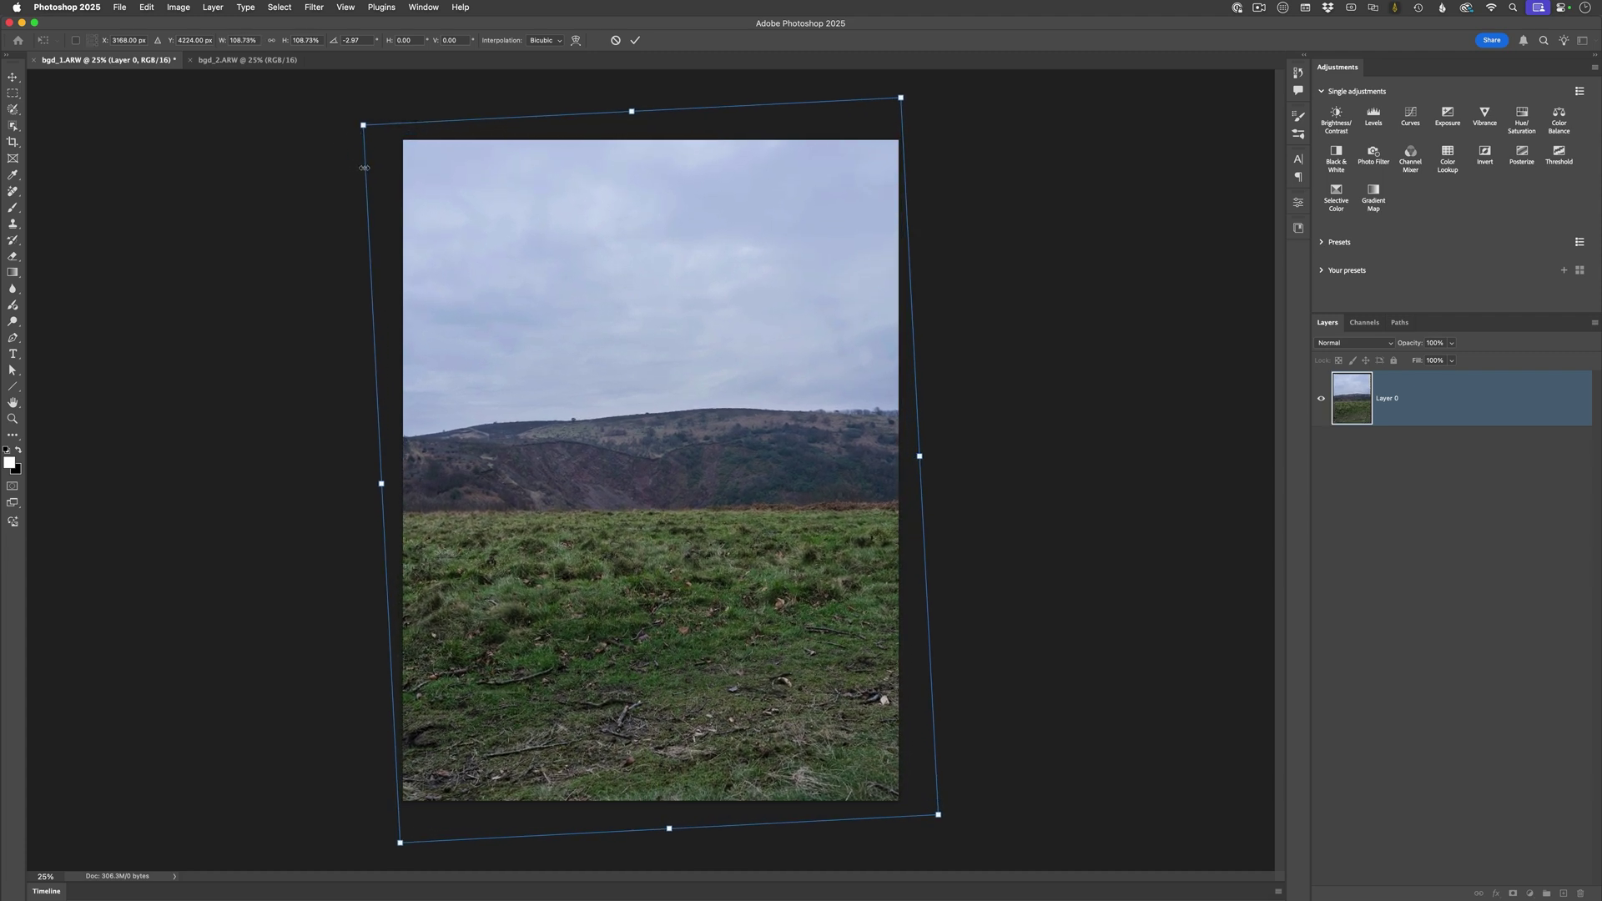
{"action": "key", "text": "Return"}
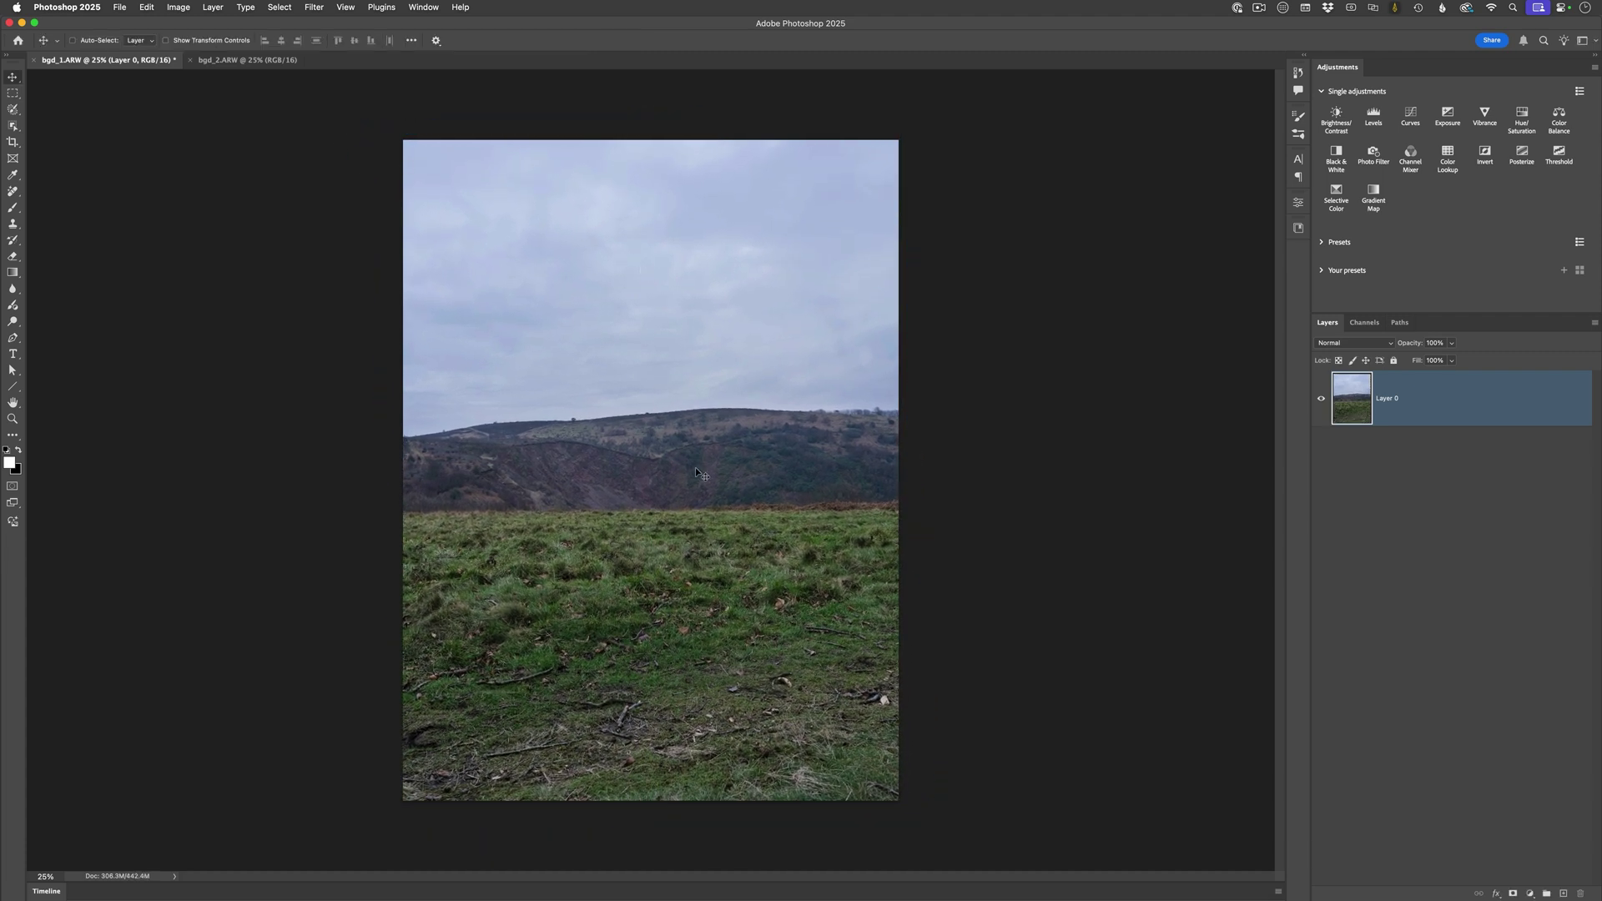
Paste the bgd_1 hill photo into bgd_2 as Layer 1, move it lower and compare at reduced opacity
{"action": "left_click", "coordinate": [243, 60]}
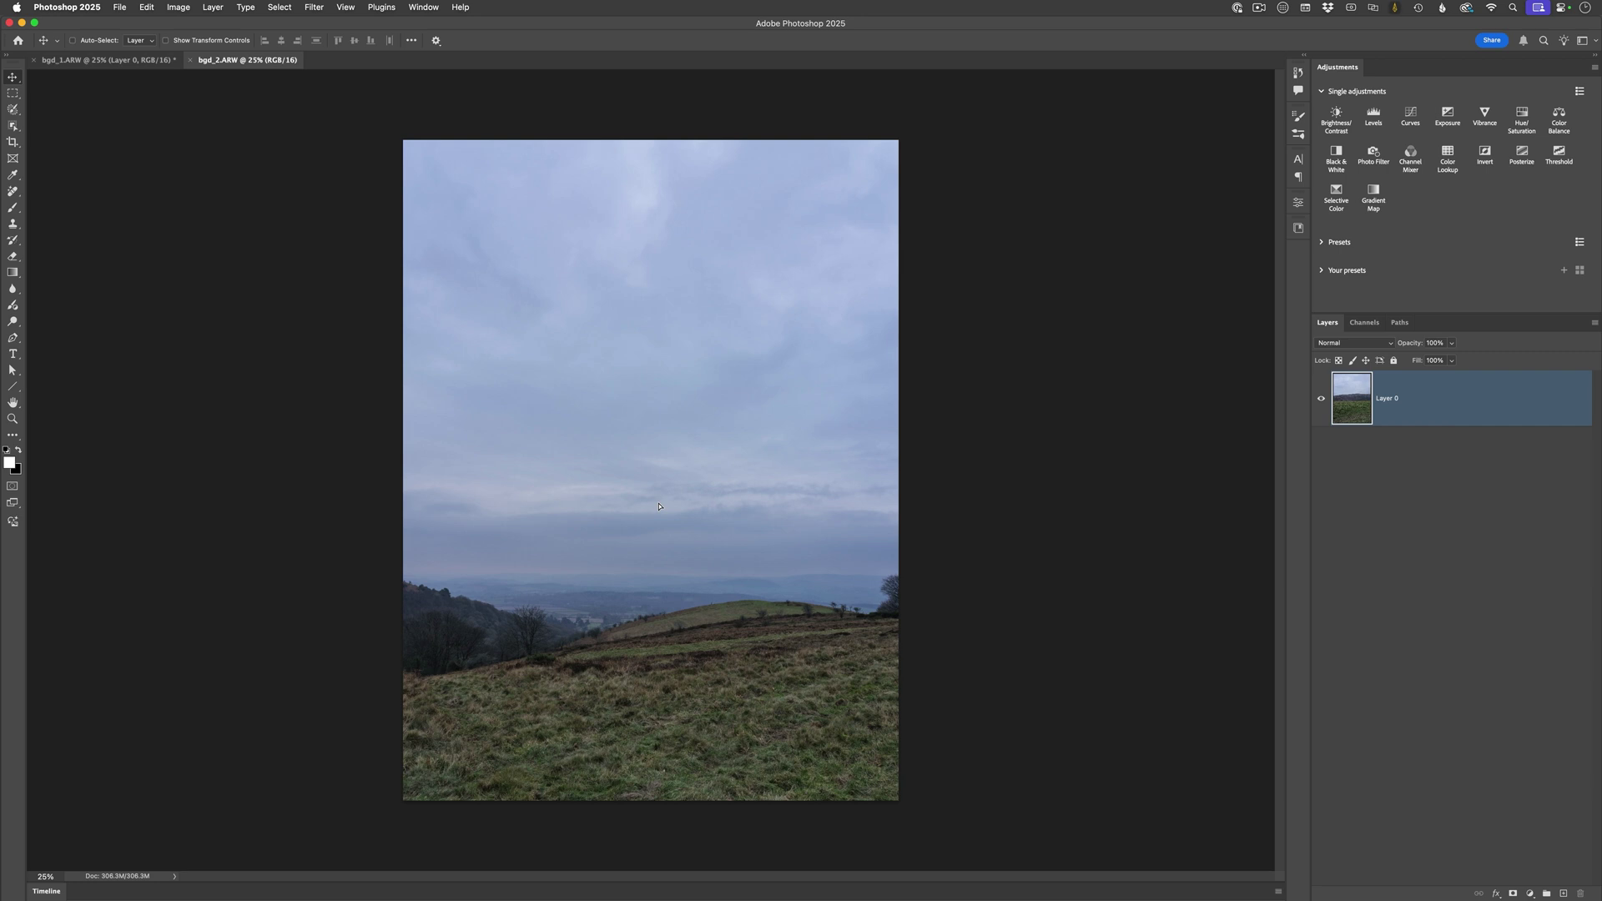
{"action": "key", "text": "super+v"}
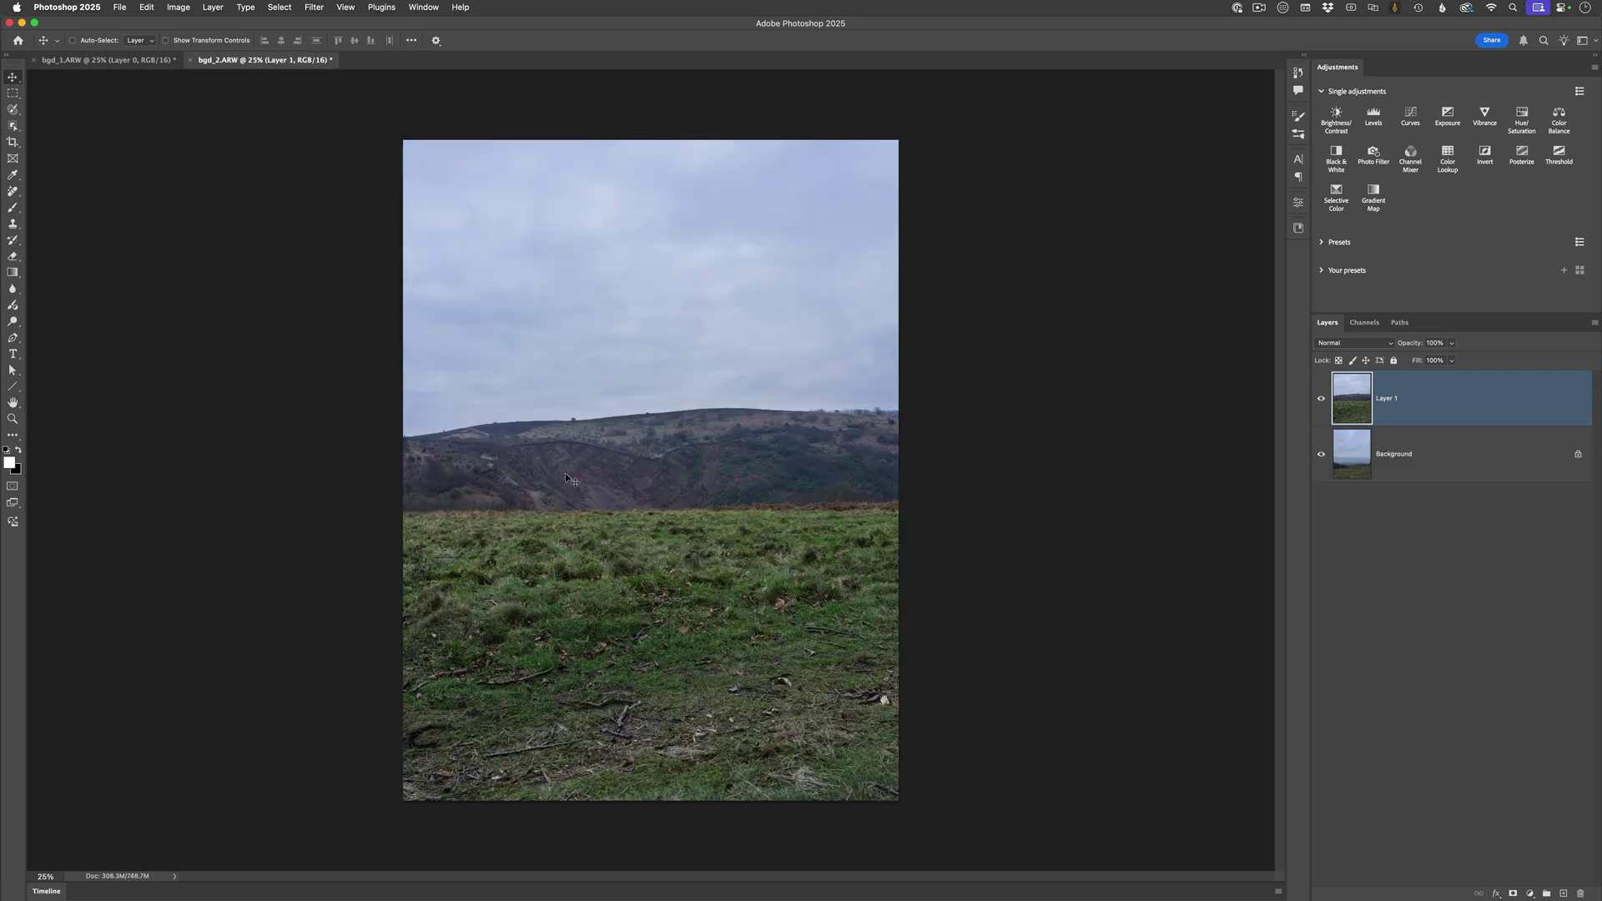
{"action": "left_click_drag", "start_coordinate": [574, 392], "coordinate": [575, 471]}
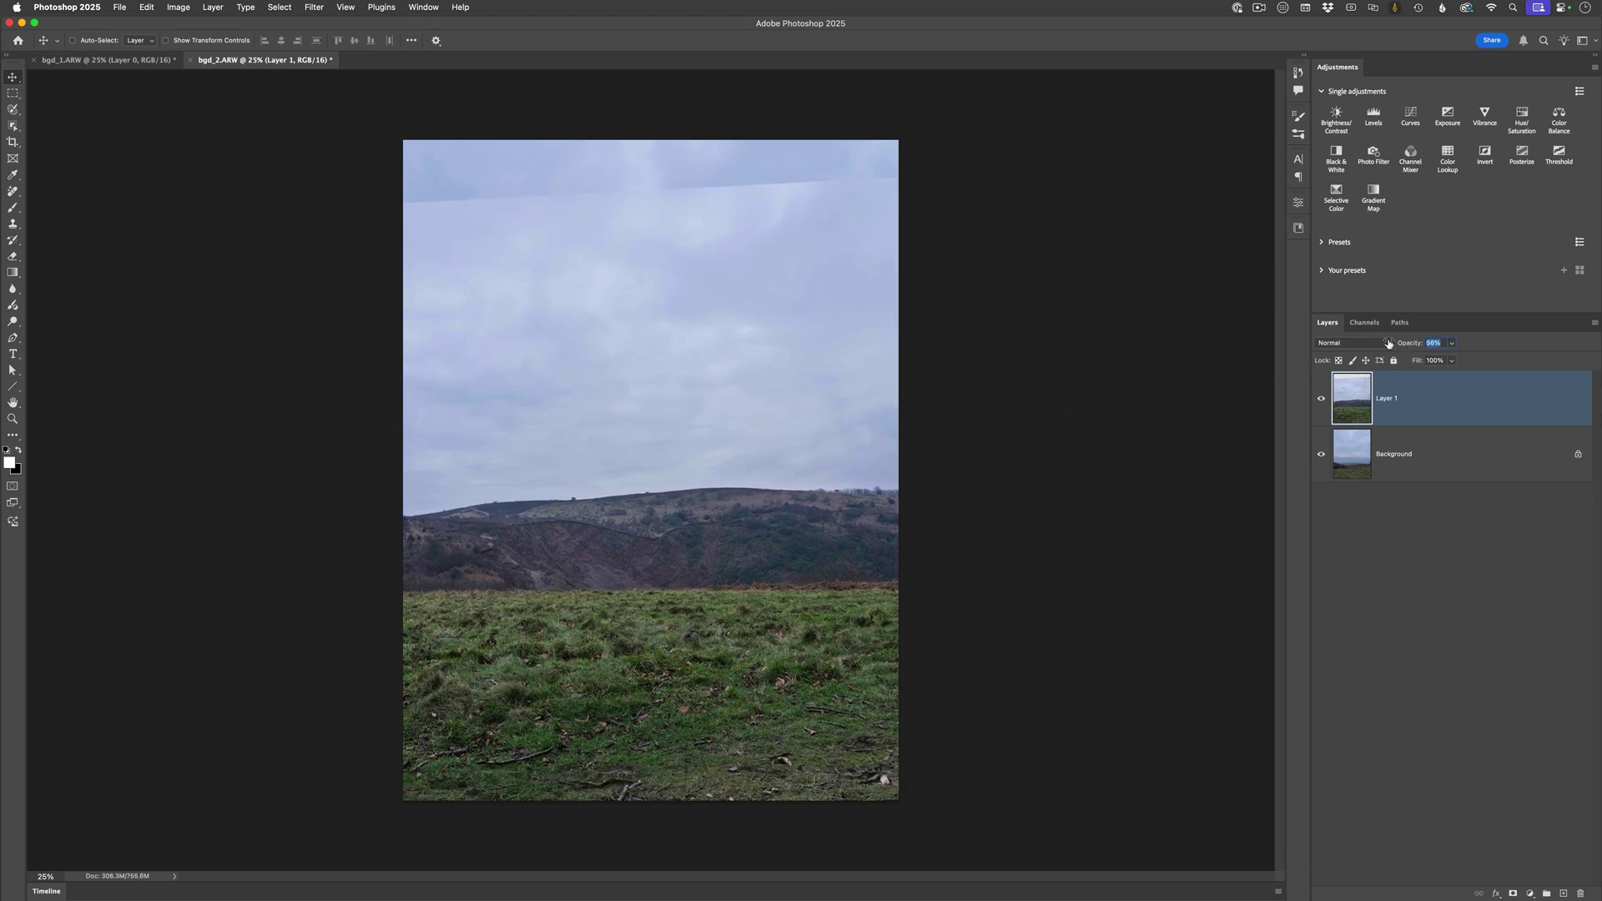
{"action": "left_click_drag", "start_coordinate": [1410, 343], "coordinate": [1388, 343]}
{"action": "scroll", "coordinate": [609, 648], "scroll_direction": "up", "scroll_amount": 5}
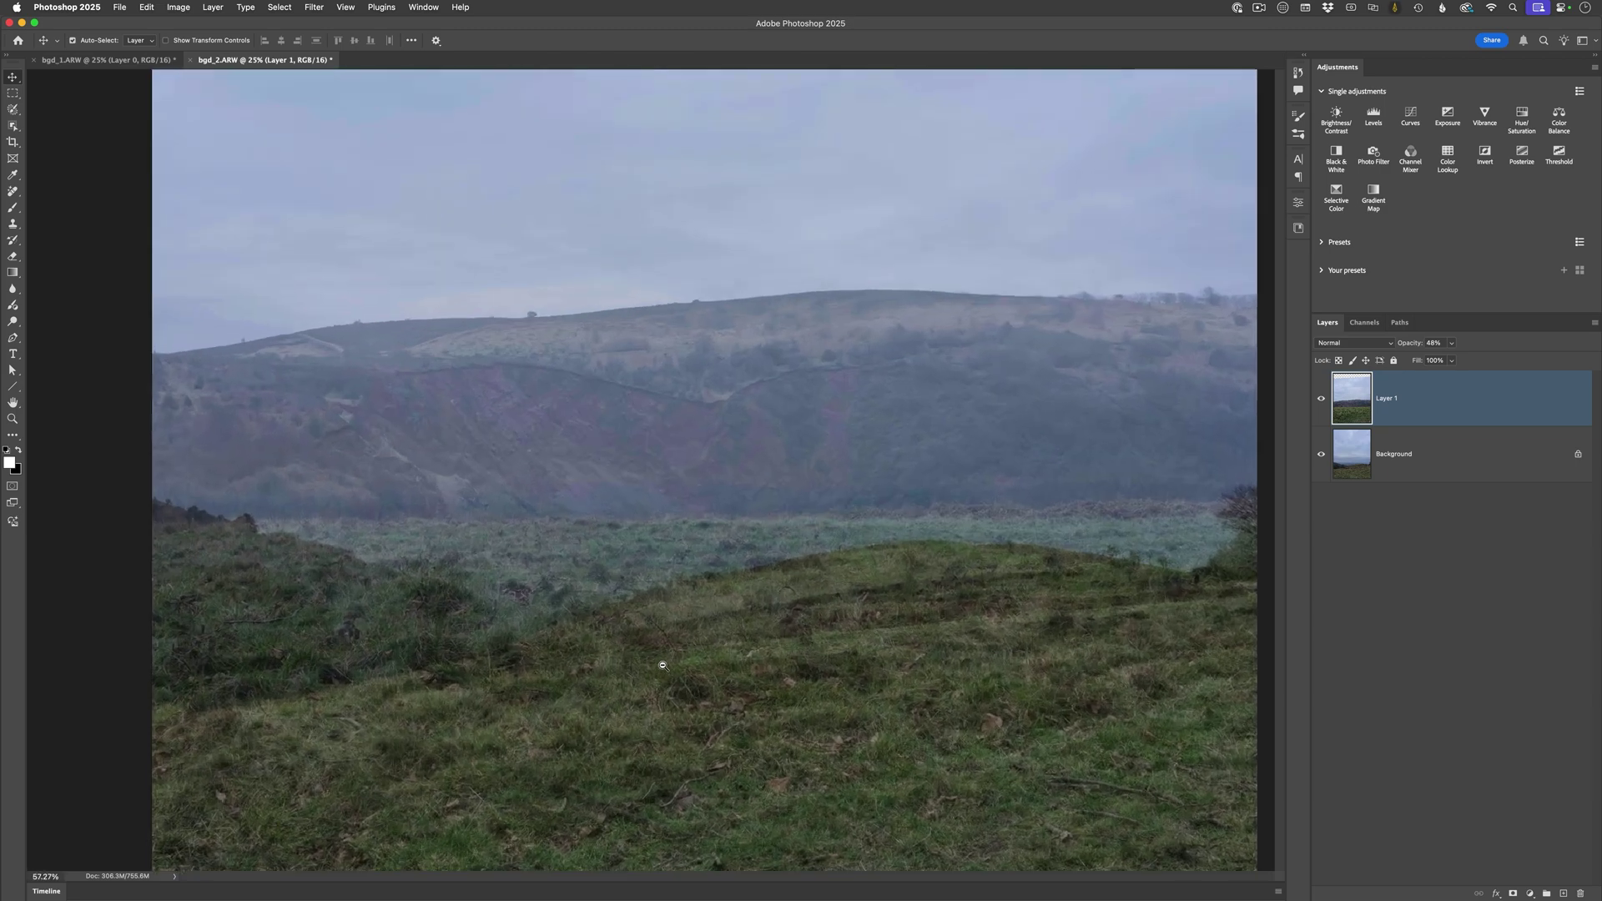
{"action": "left_click", "coordinate": [1320, 398]}
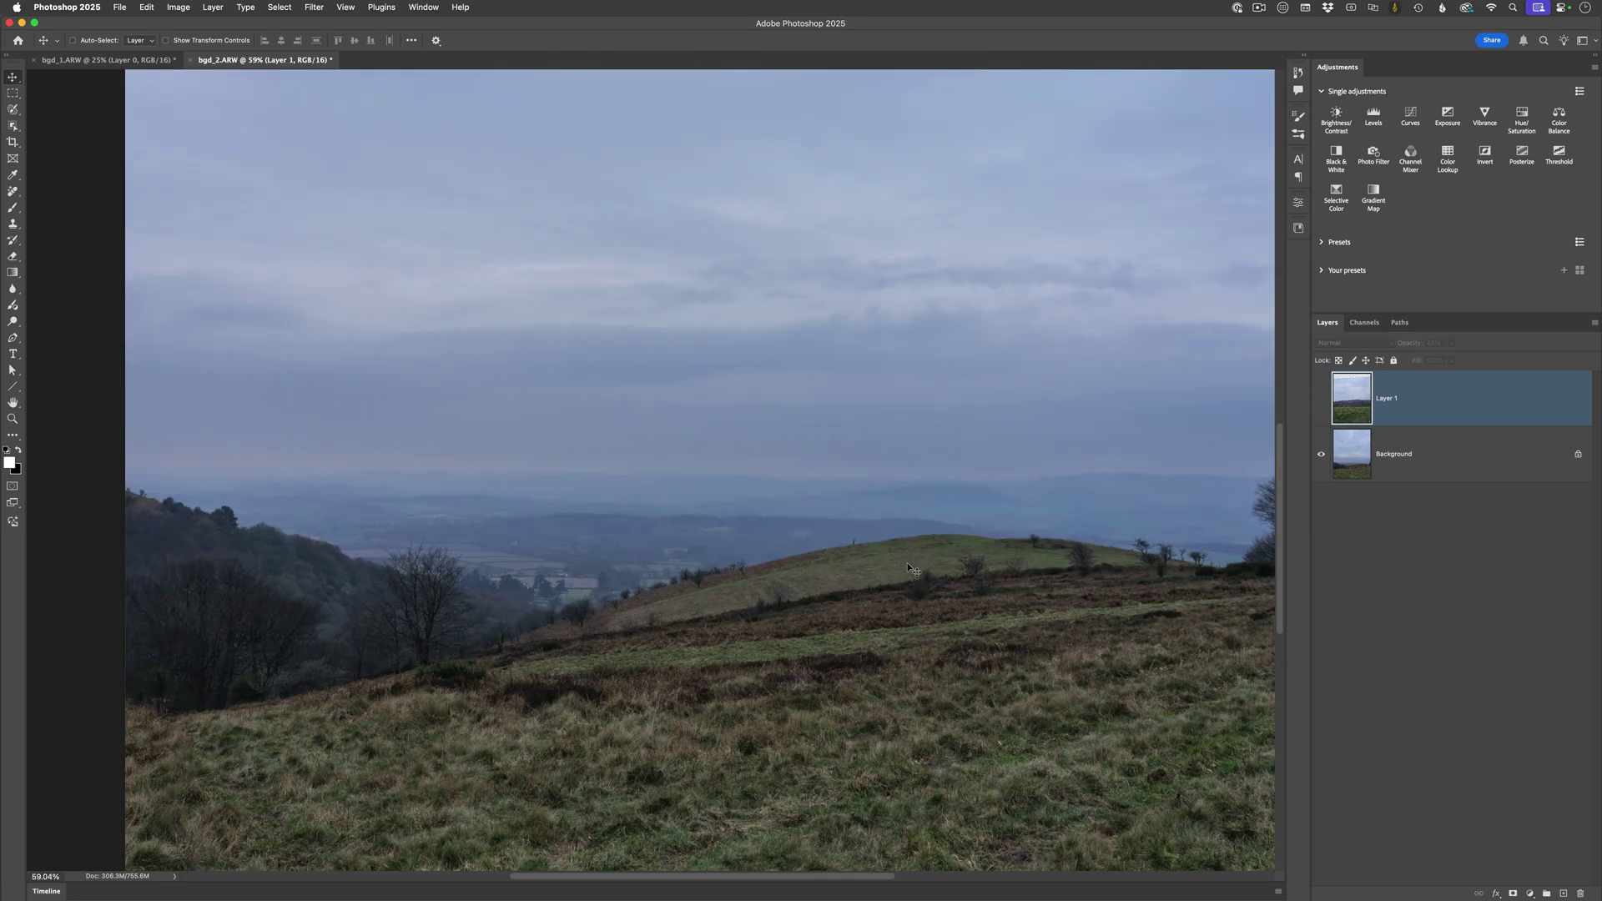
{"action": "left_click", "coordinate": [1320, 400]}
Shift Layer 1 down to line up the horizons, then restore it to 100% opacity
{"action": "left_click_drag", "start_coordinate": [606, 592], "coordinate": [607, 674]}
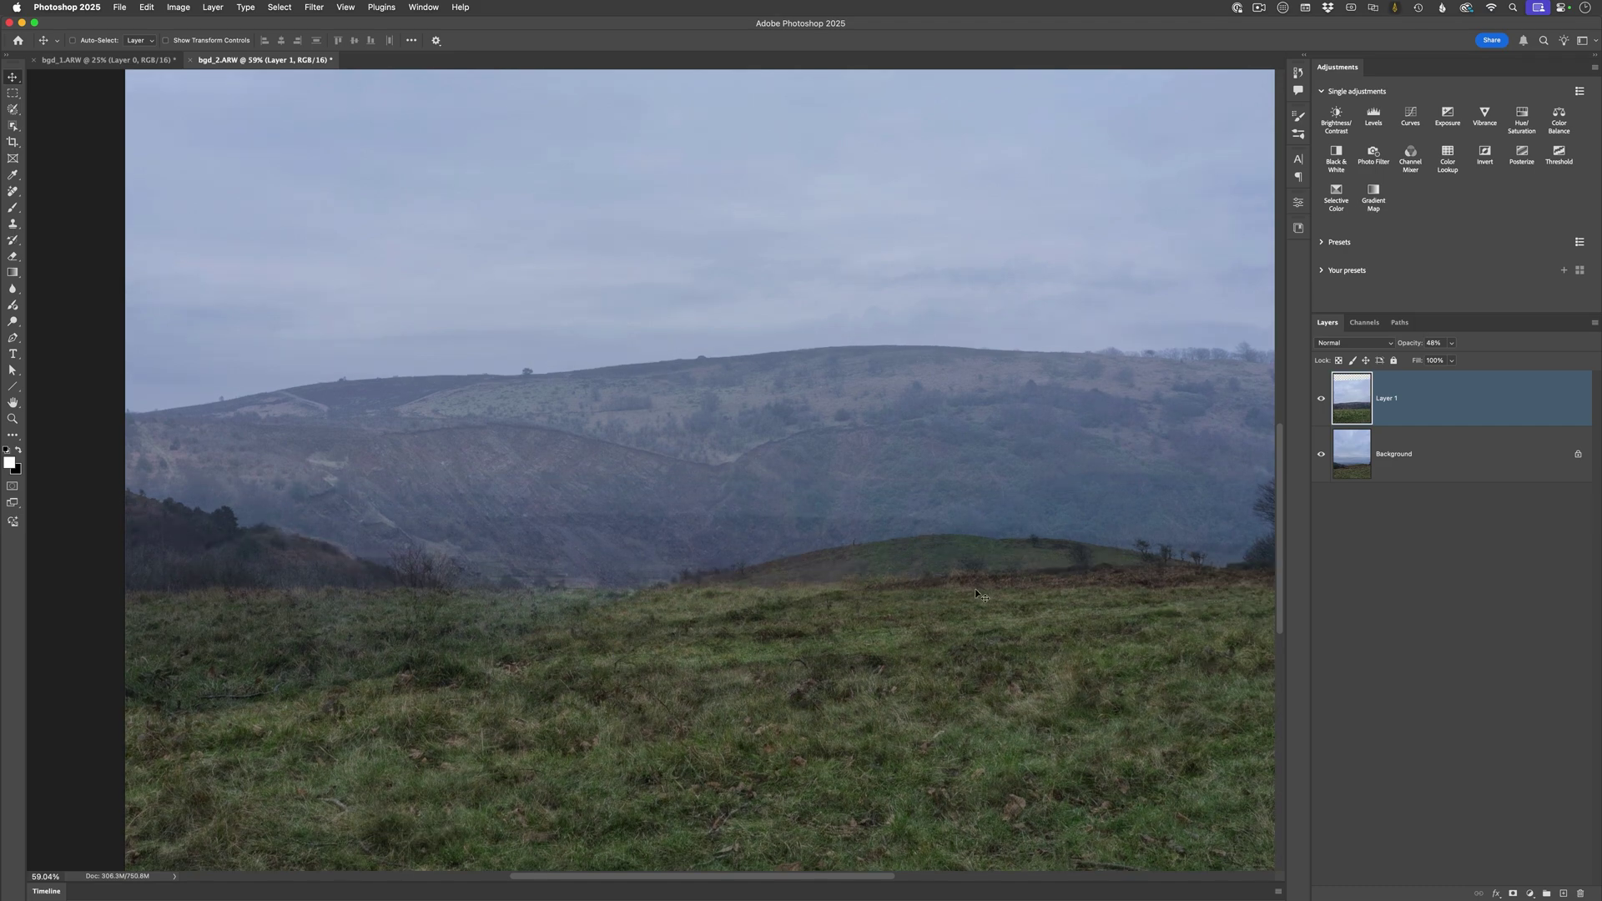
{"action": "left_click_drag", "start_coordinate": [1408, 343], "coordinate": [1407, 343]}
{"action": "mouse_move", "coordinate": [594, 643]}
{"action": "left_mouse_down"}
{"action": "mouse_move", "coordinate": [586, 665]}
{"action": "mouse_move", "coordinate": [584, 649]}
{"action": "left_mouse_up"}
{"action": "key", "text": "0"}
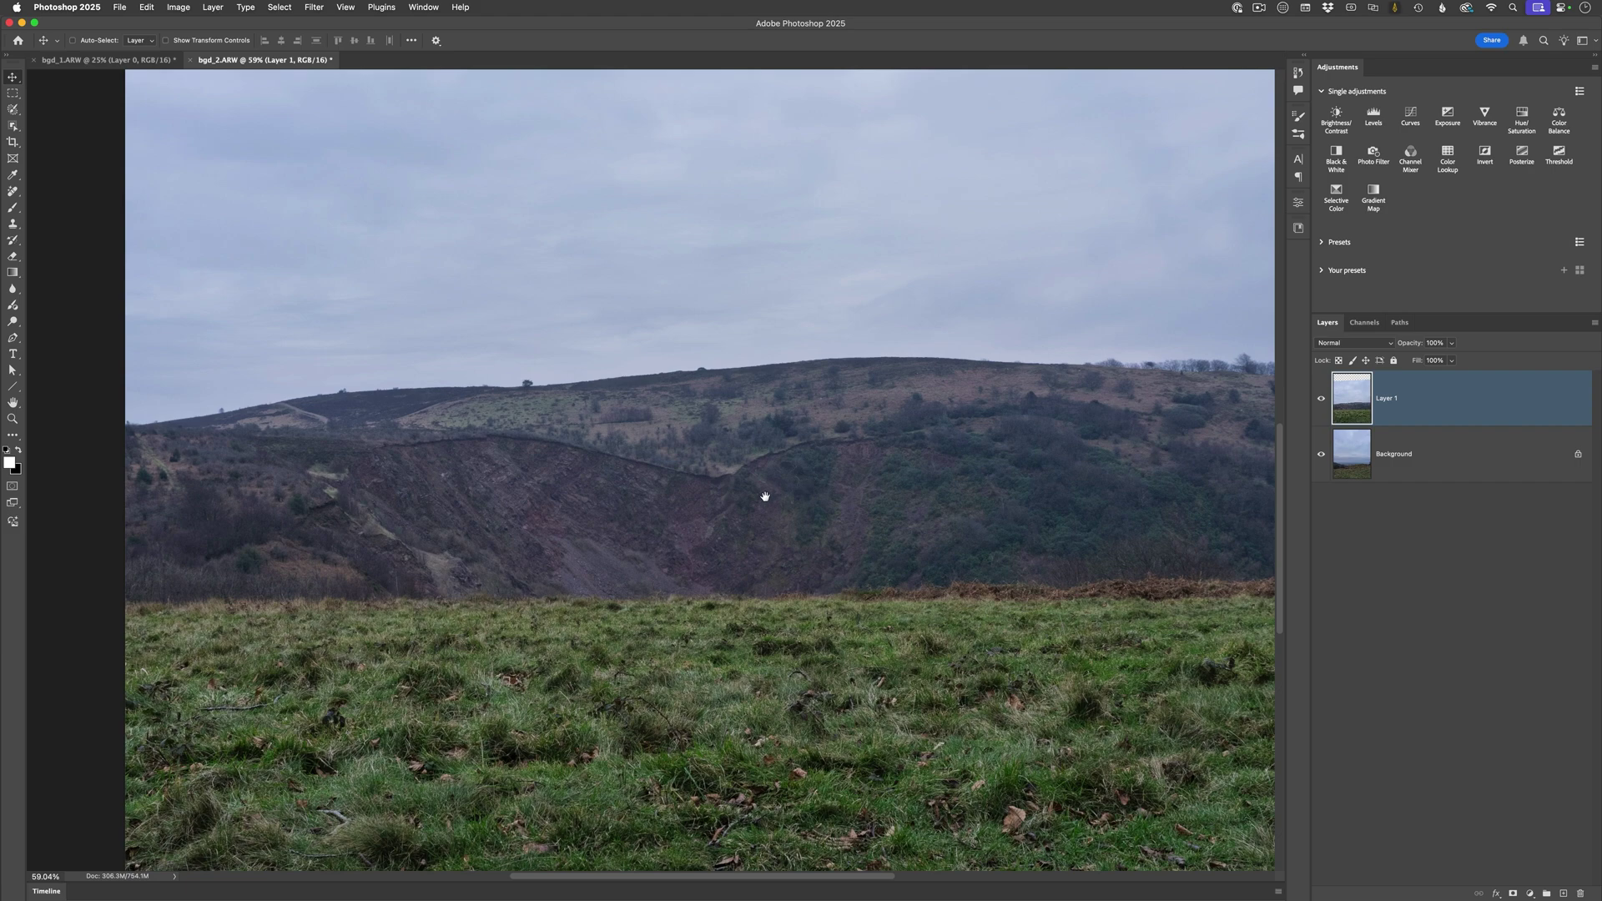
{"action": "scroll", "coordinate": [769, 501], "scroll_direction": "down", "scroll_amount": 5}
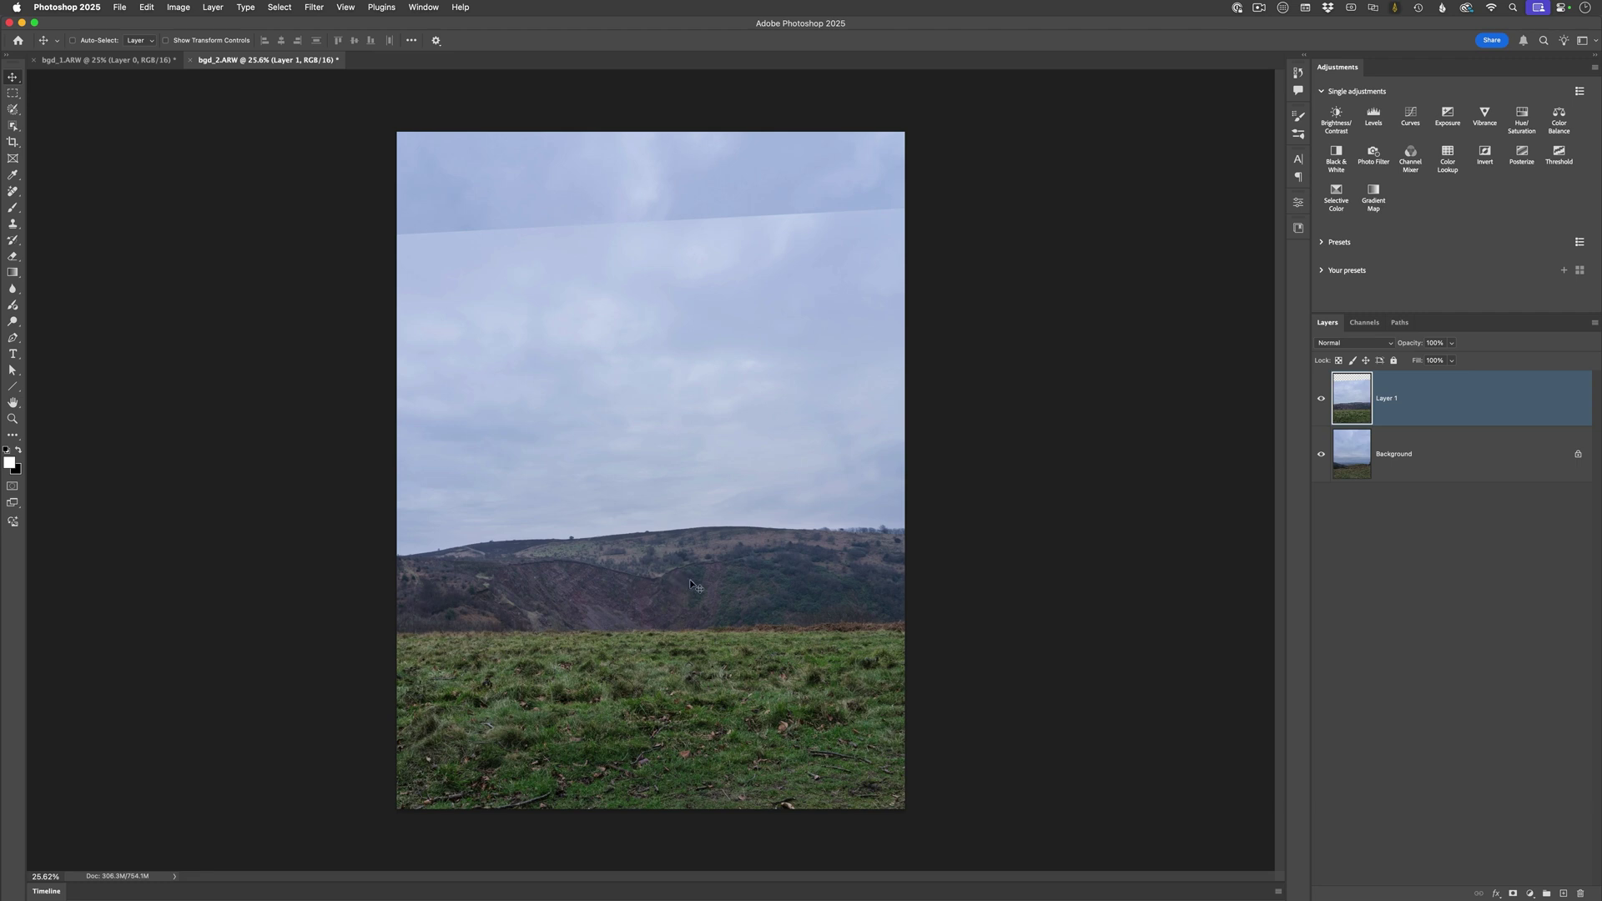
Draw a rectangular marquee on Layer 1 from the canvas top down into the foreground grass
{"action": "key", "text": "m"}
{"action": "left_click_drag", "start_coordinate": [377, 113], "coordinate": [959, 649]}
{"action": "scroll", "coordinate": [742, 572], "scroll_direction": "up", "scroll_amount": 5}
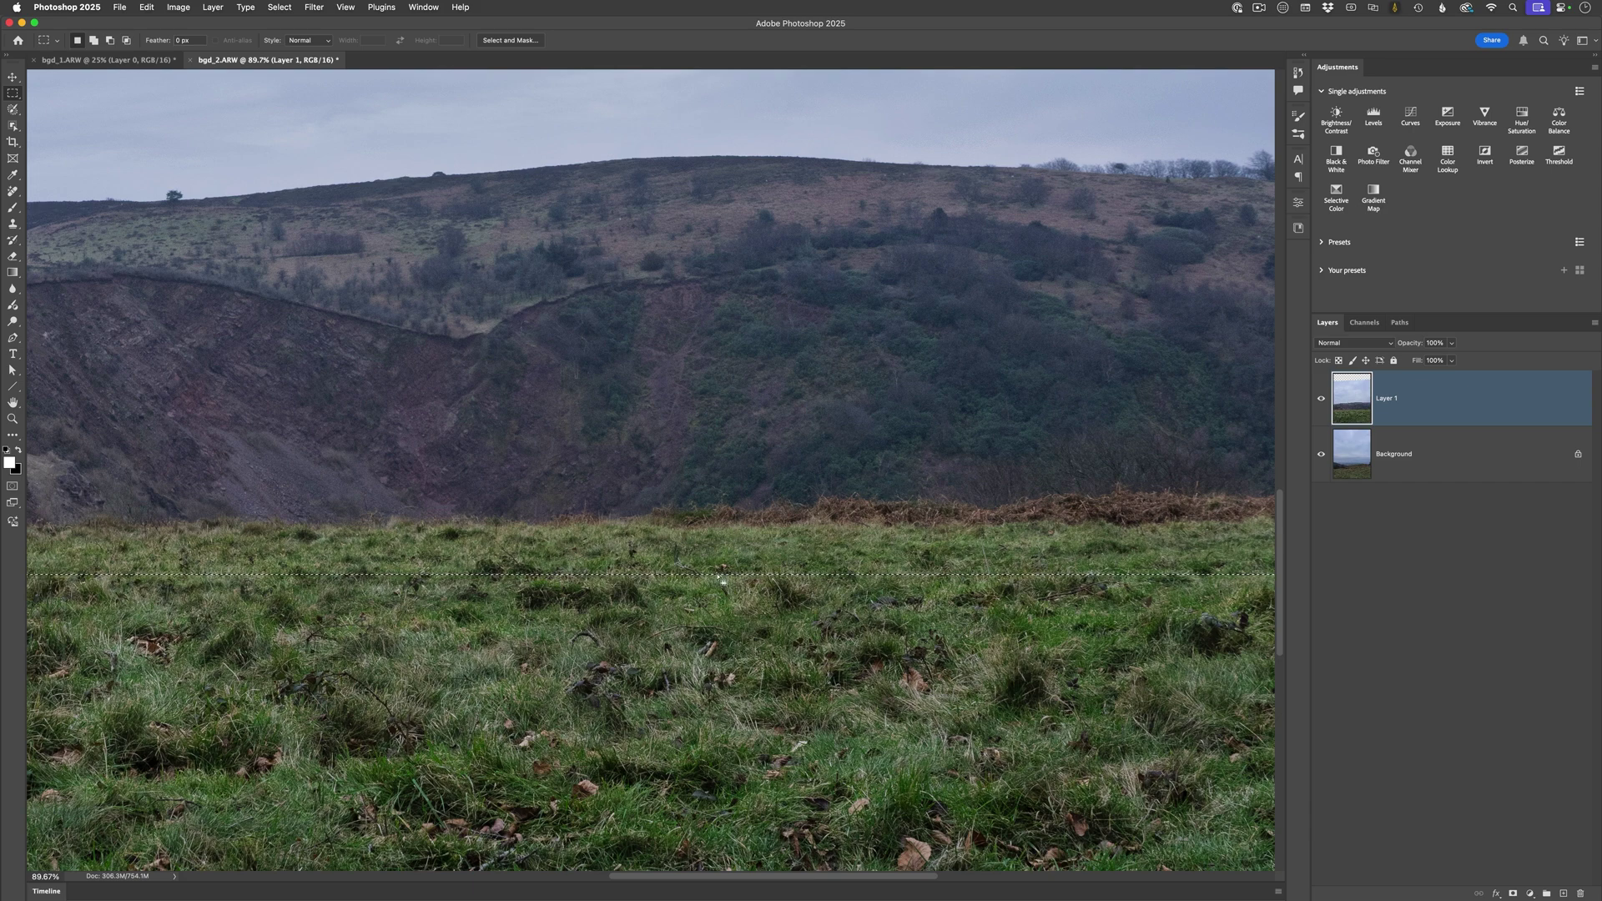
{"action": "scroll", "coordinate": [717, 551], "scroll_direction": "down", "scroll_amount": 5}
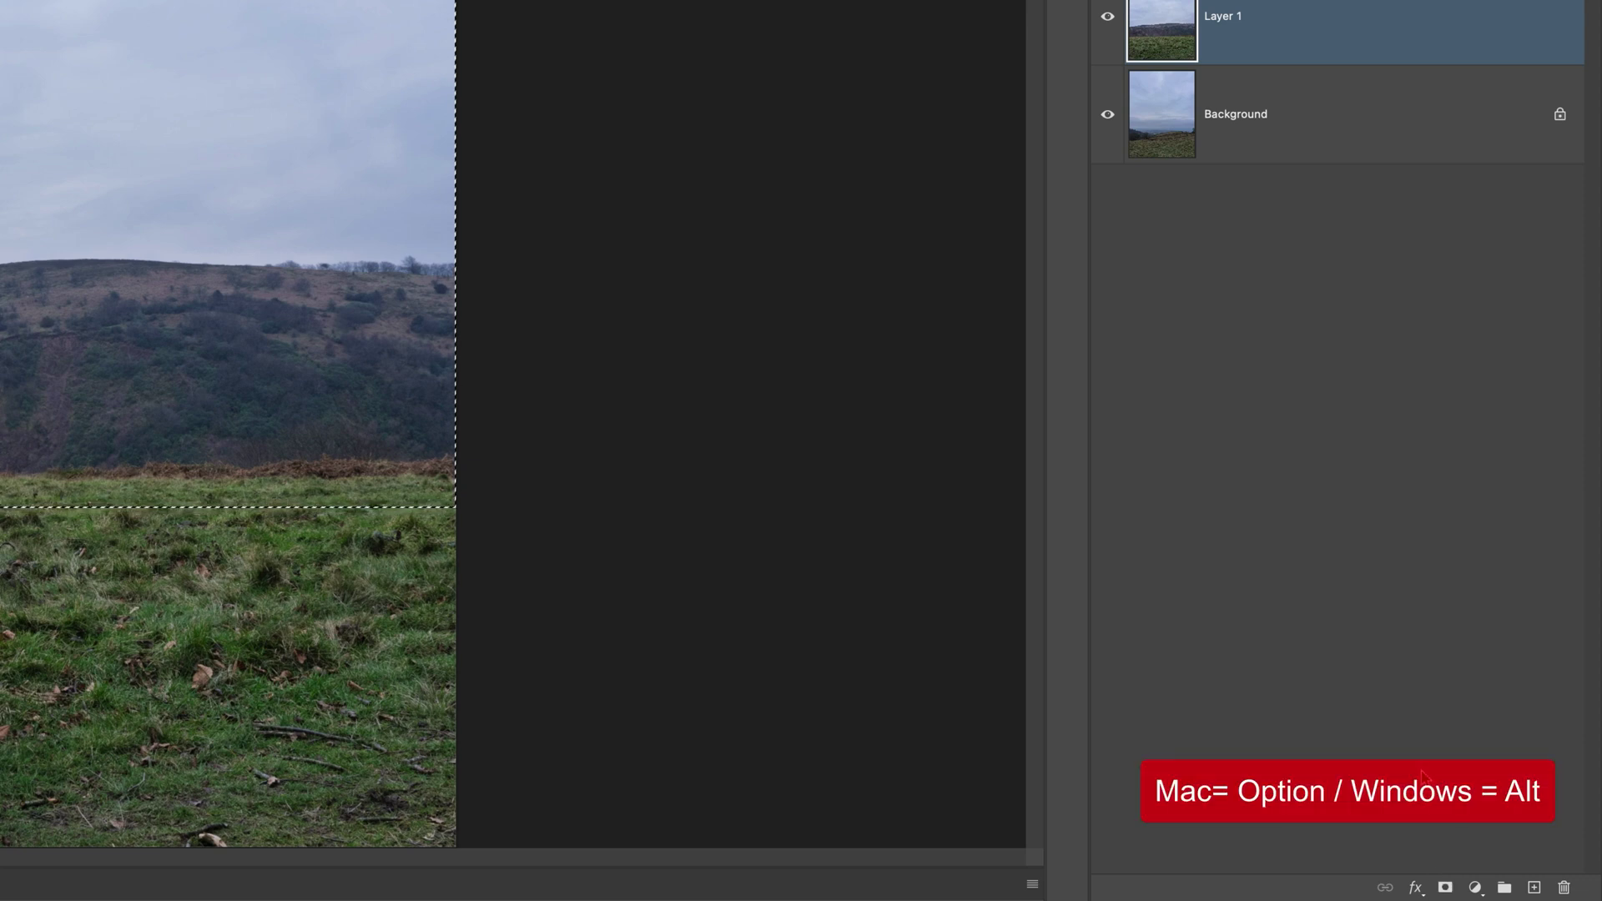
Add a layer mask to Layer 1 from the selection and check the mask on its own
{"action": "left_click", "coordinate": [1444, 888], "text": "alt"}
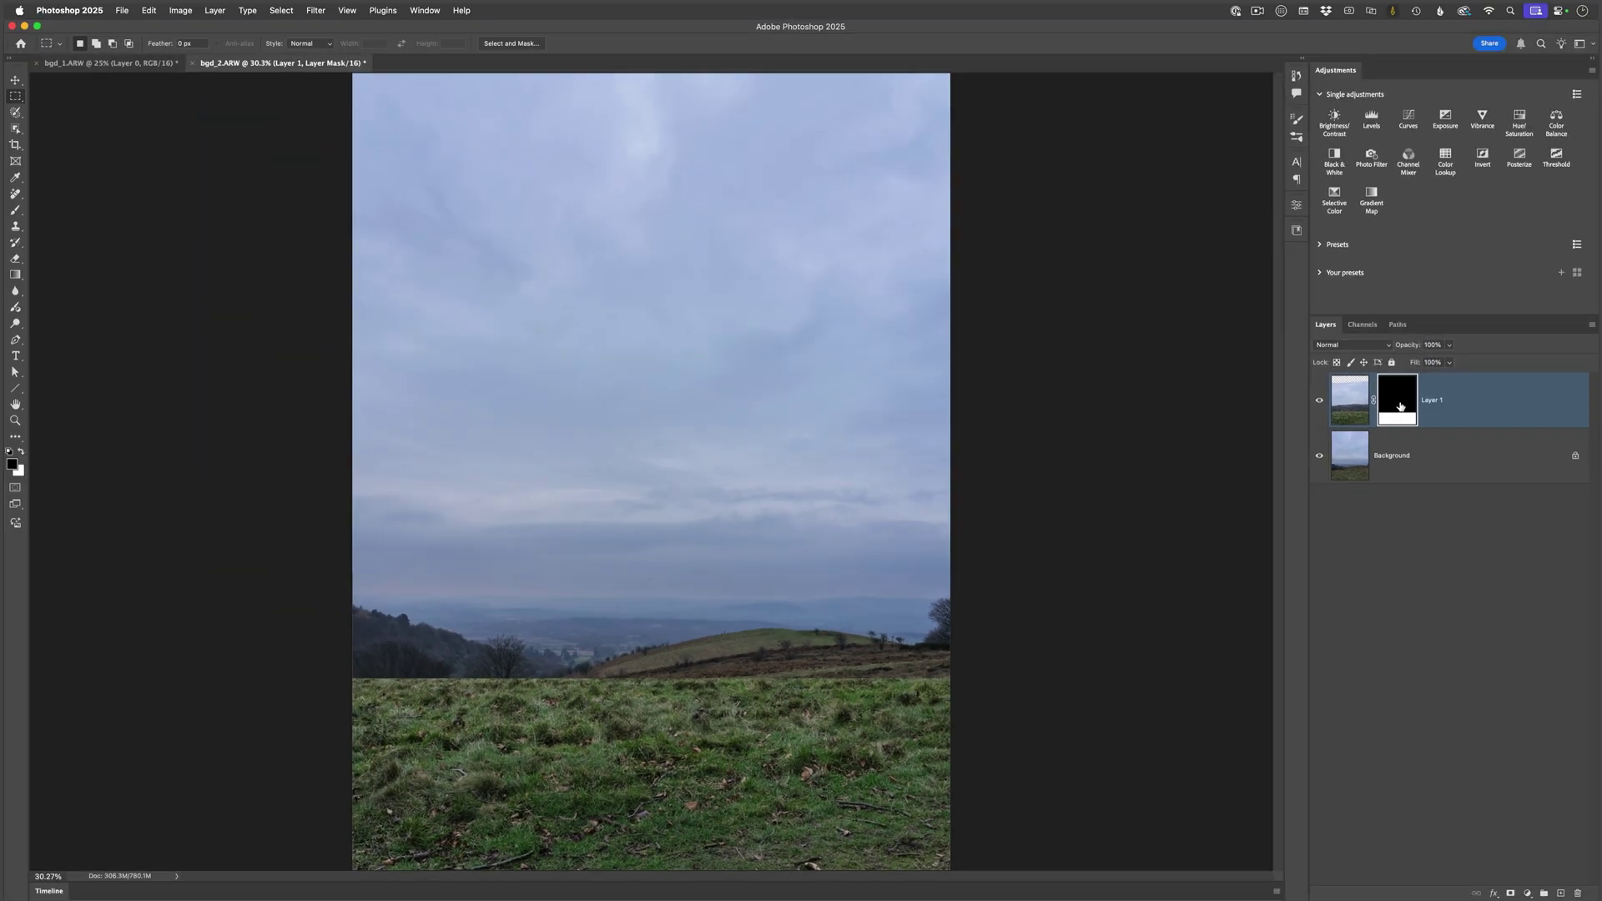
{"action": "left_click", "coordinate": [1246, 45], "text": "alt"}
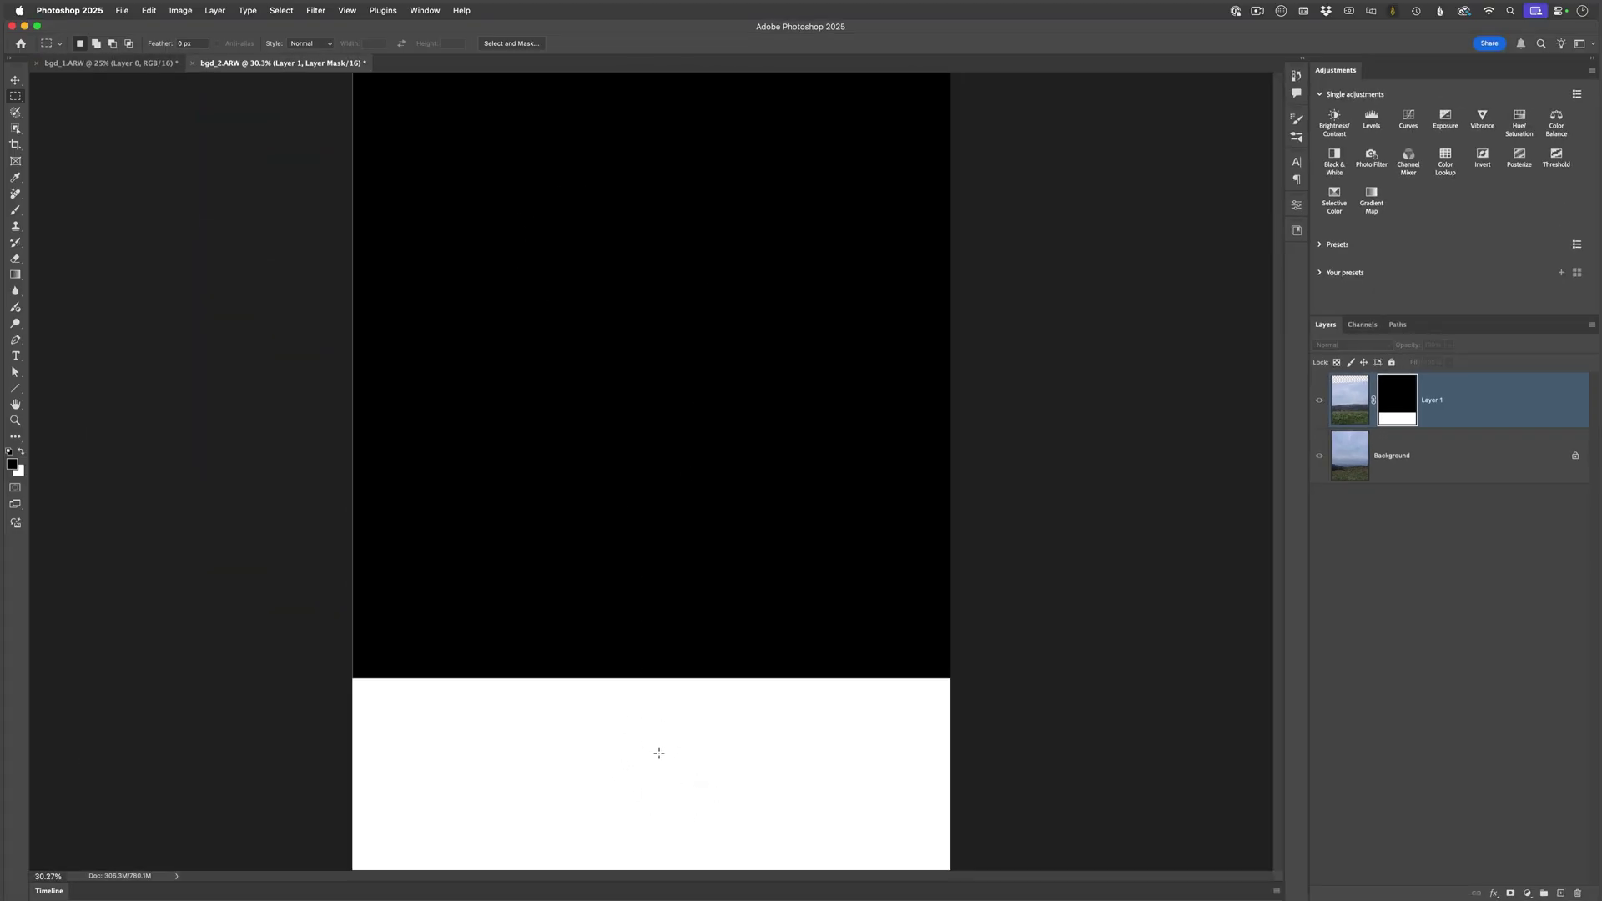
{"action": "left_click", "coordinate": [1397, 401], "text": "alt"}
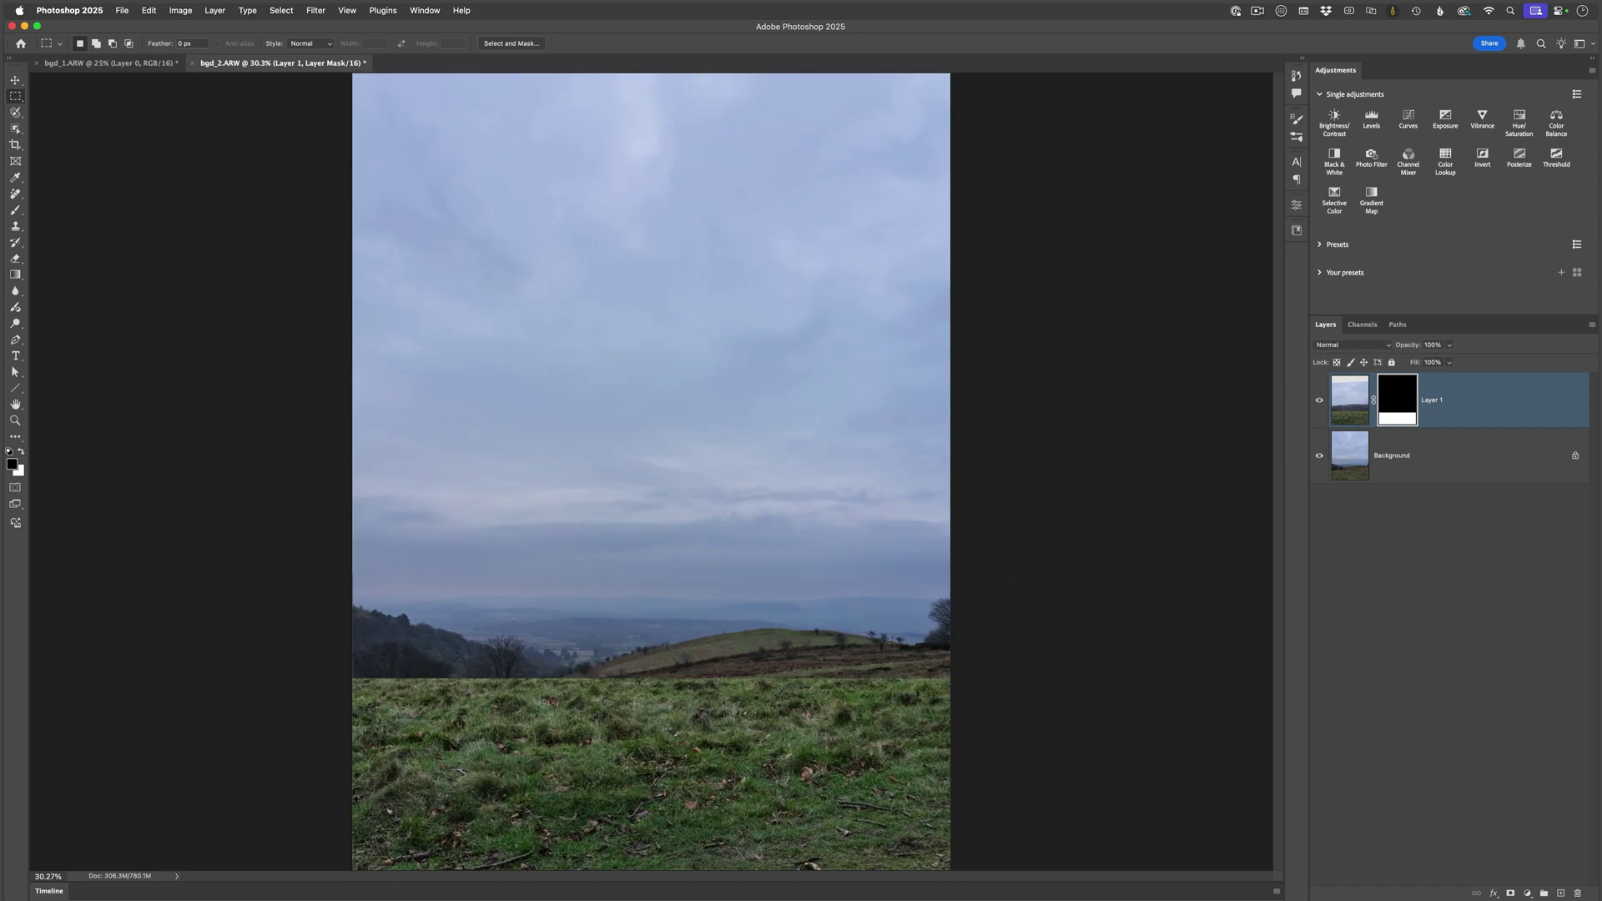
Zoom in on the grass seam and select the Brush tool
{"action": "scroll", "coordinate": [557, 711], "scroll_direction": "up", "scroll_amount": 5}
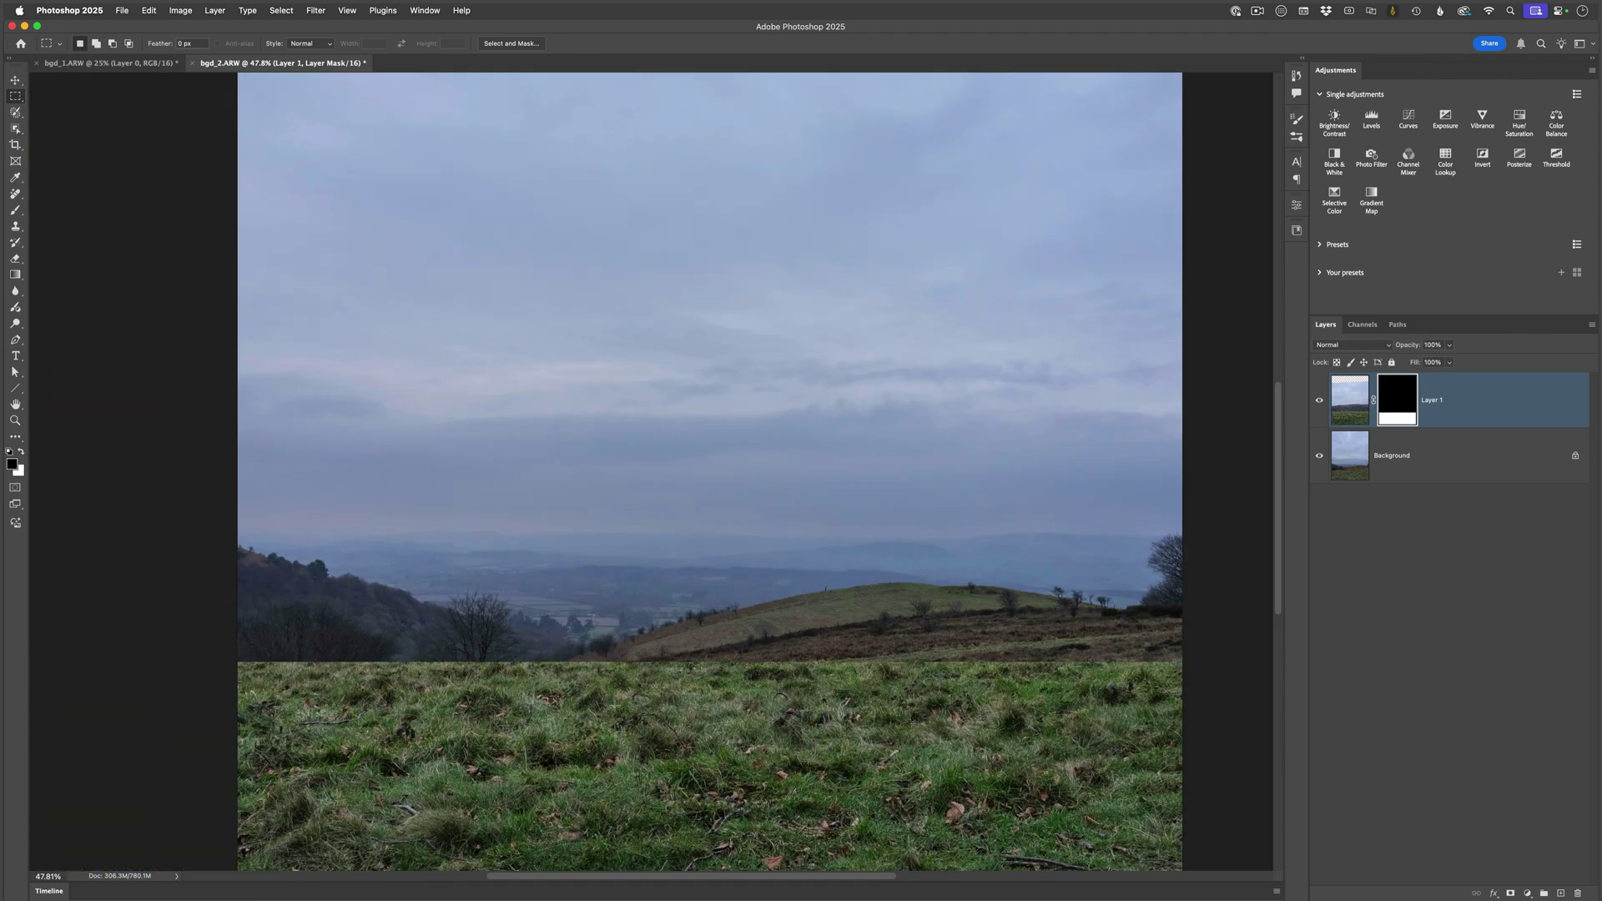
{"action": "scroll", "coordinate": [624, 694], "scroll_direction": "up", "scroll_amount": 8}
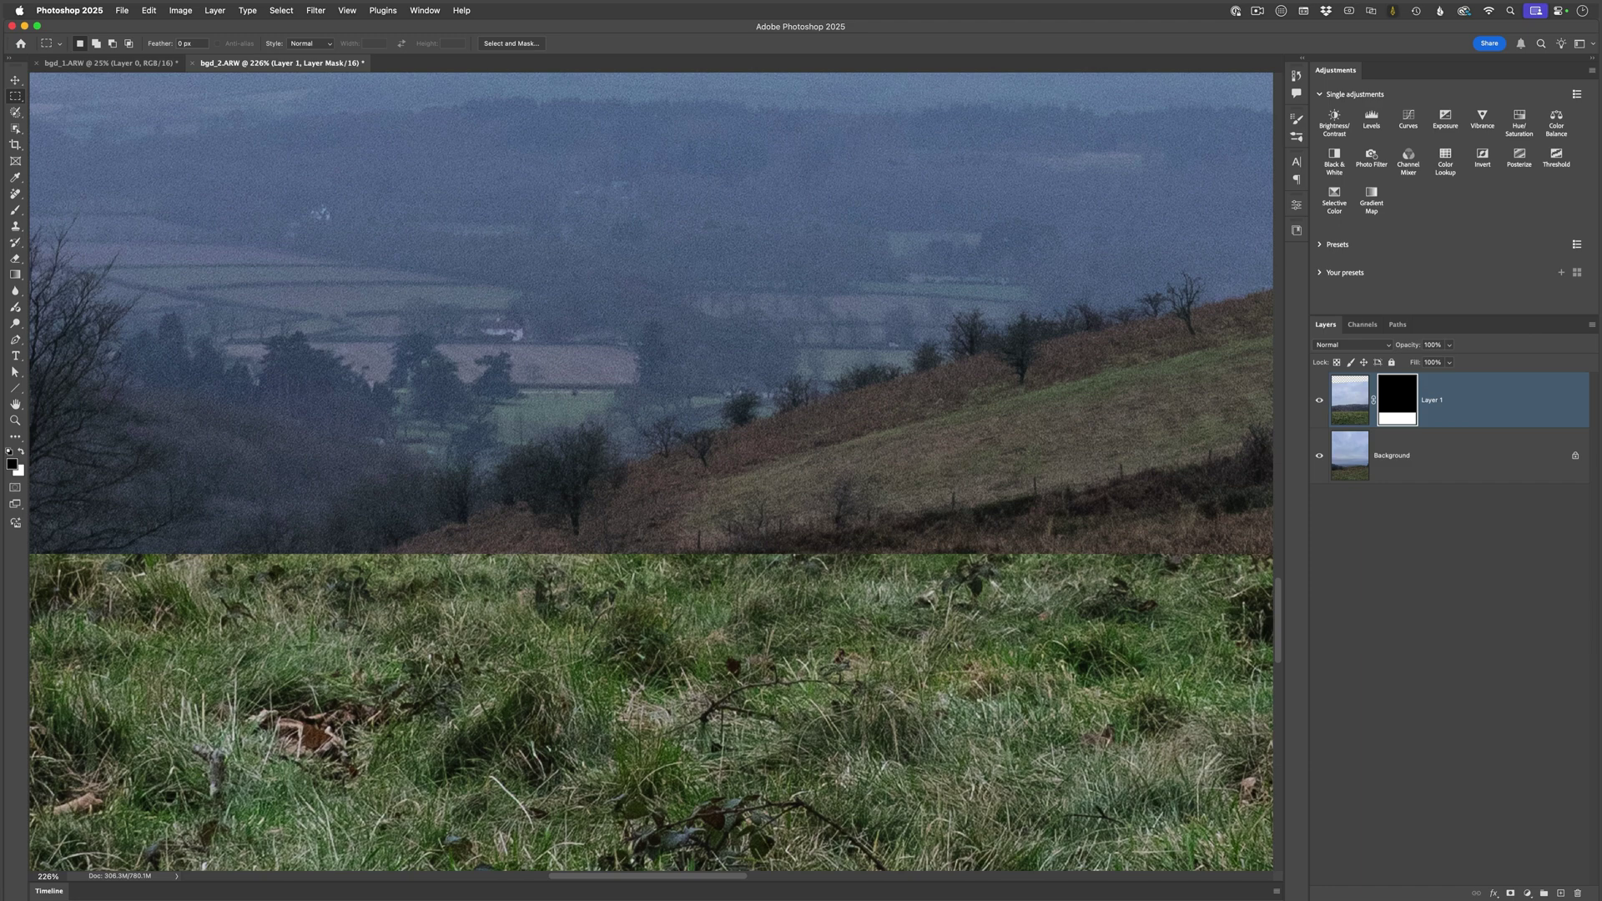
{"action": "scroll", "coordinate": [410, 584], "scroll_direction": "up", "scroll_amount": 4}
{"action": "scroll", "coordinate": [428, 565], "scroll_direction": "left", "scroll_amount": 15}
{"action": "scroll", "coordinate": [458, 579], "scroll_direction": "left", "scroll_amount": 8}
{"action": "scroll", "coordinate": [459, 592], "scroll_direction": "down", "scroll_amount": 5}
{"action": "scroll", "coordinate": [459, 602], "scroll_direction": "up", "scroll_amount": 6}
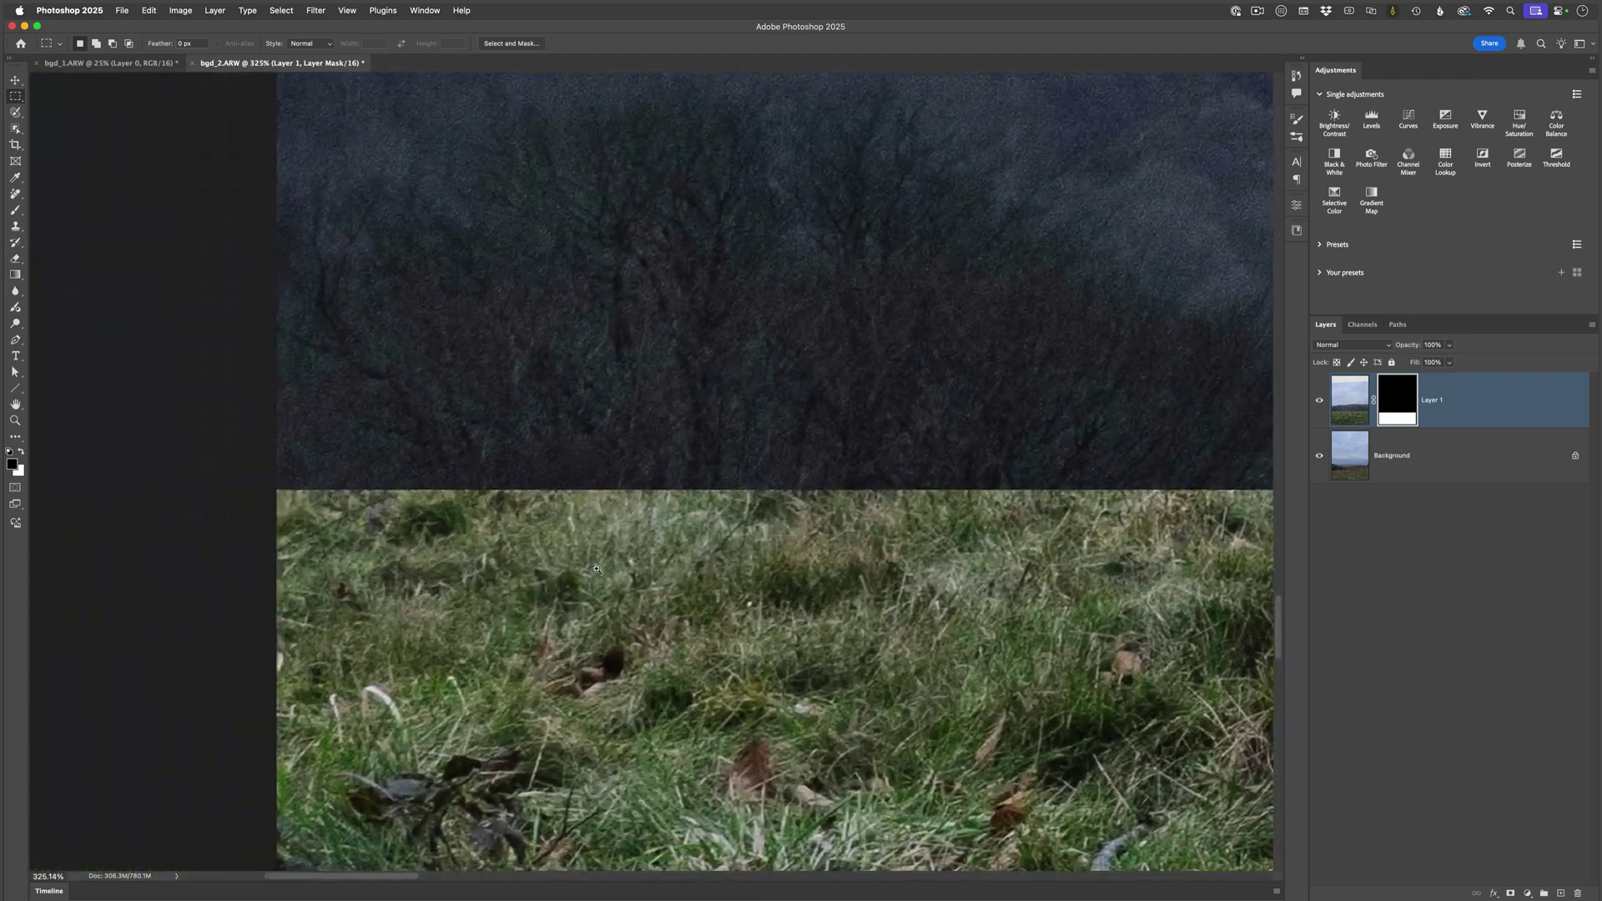
{"action": "scroll", "coordinate": [654, 577], "scroll_direction": "right", "scroll_amount": 2}
{"action": "scroll", "coordinate": [617, 567], "scroll_direction": "left", "scroll_amount": 3}
{"action": "scroll", "coordinate": [582, 560], "scroll_direction": "down", "scroll_amount": 1}
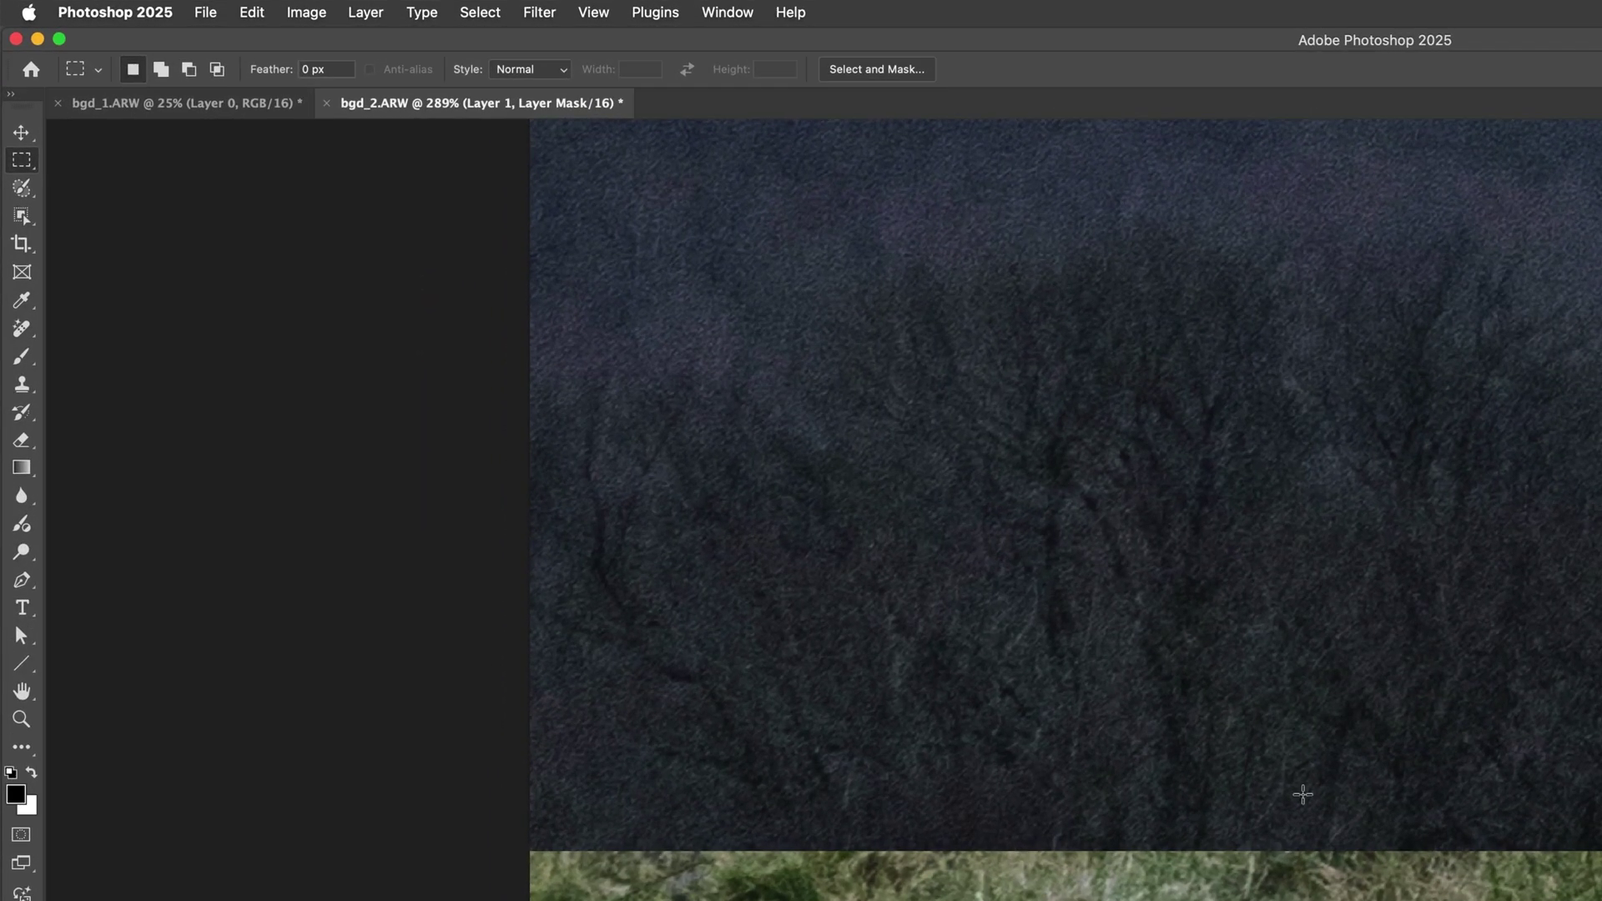
{"action": "key", "text": "b"}
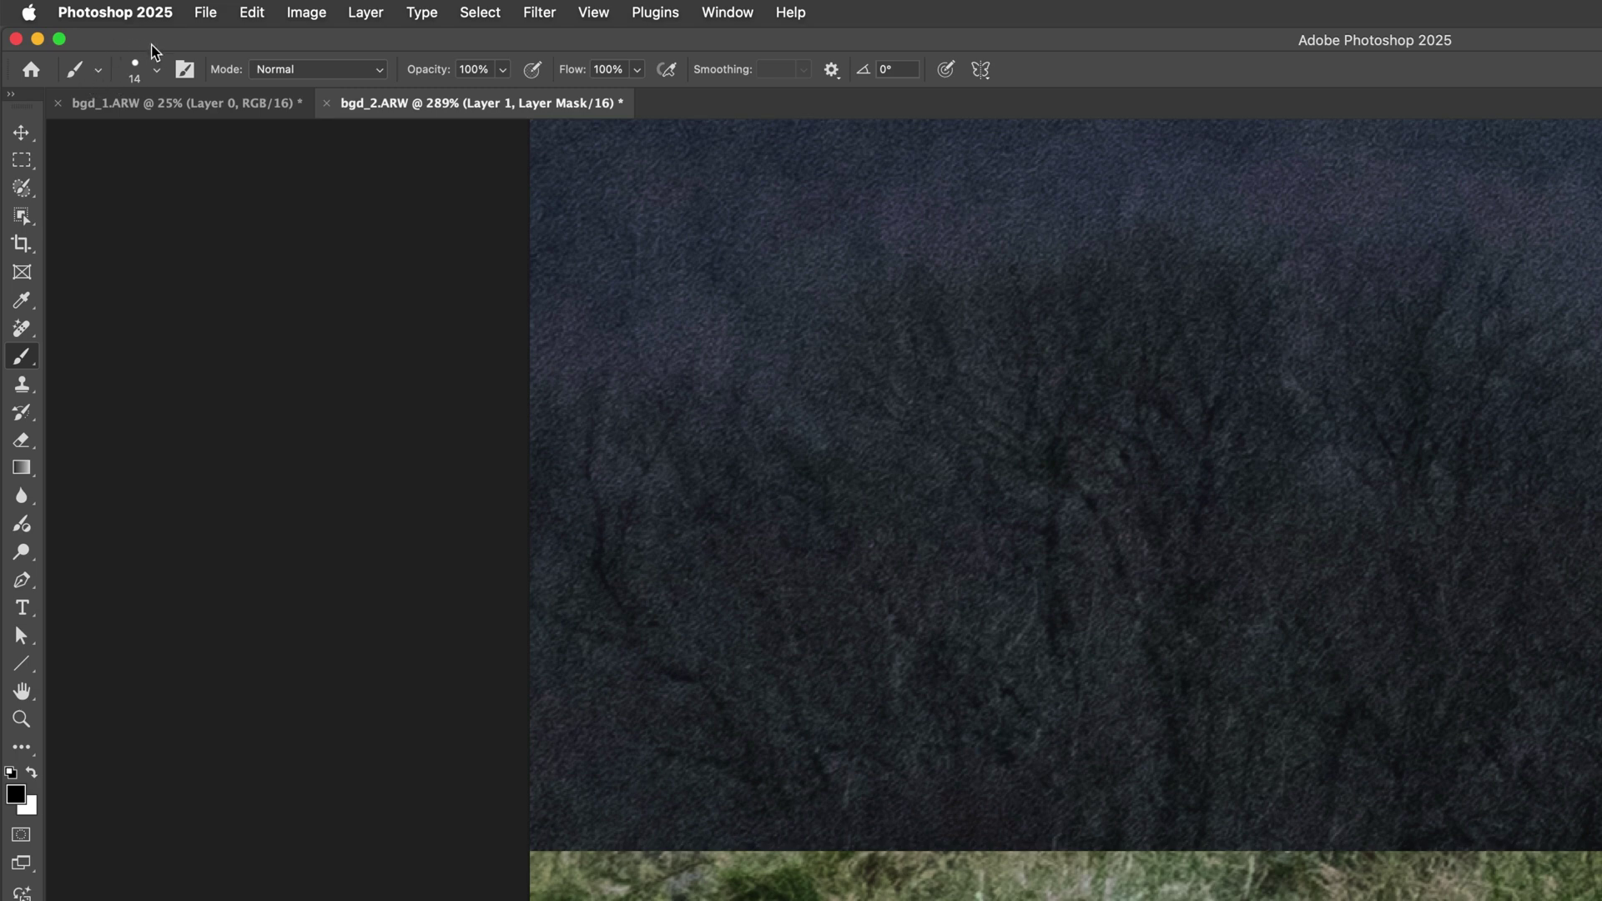
Load the Legacy Brushes into the brush presets and scroll down to the Grass brushes
{"action": "left_click", "coordinate": [157, 77]}
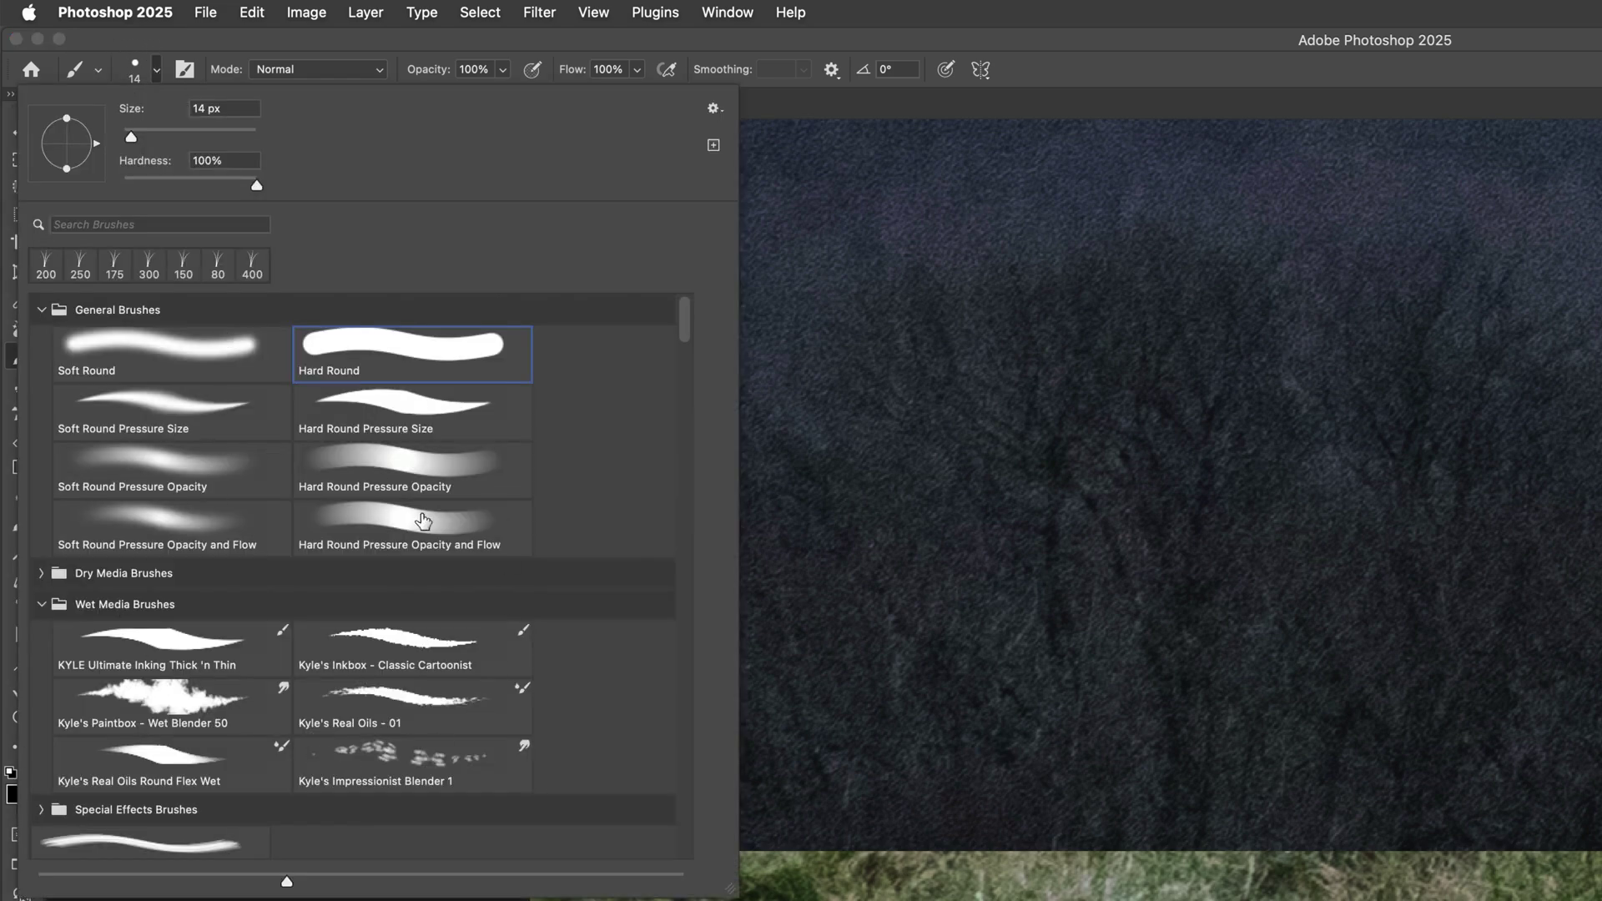
{"action": "left_click_drag", "start_coordinate": [686, 325], "coordinate": [684, 365]}
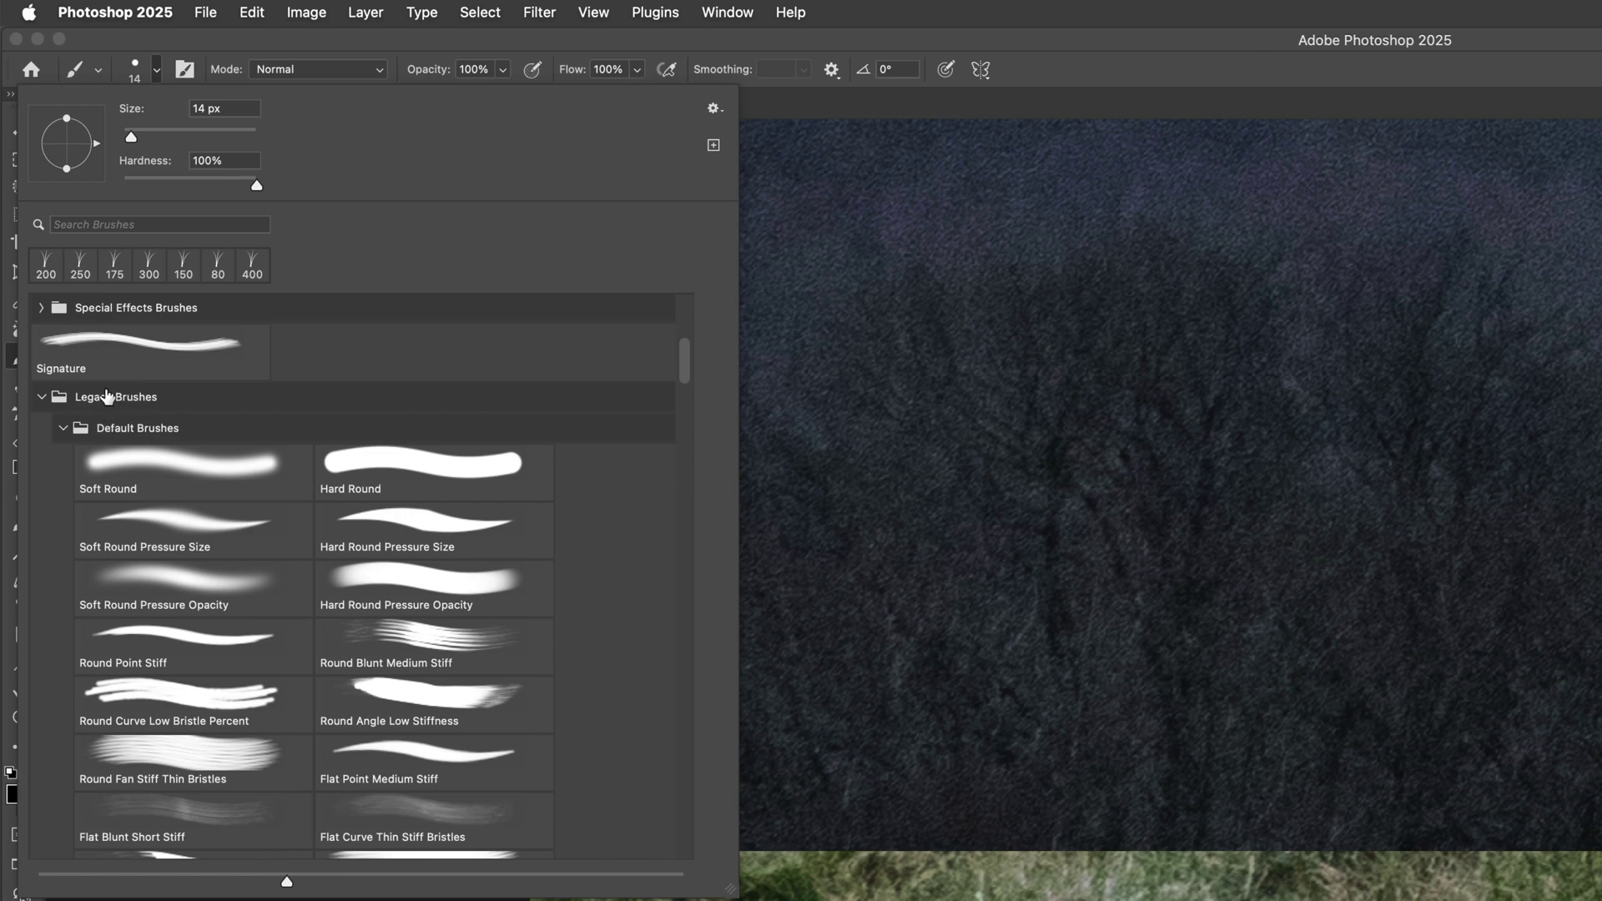
{"action": "left_click", "coordinate": [713, 108]}
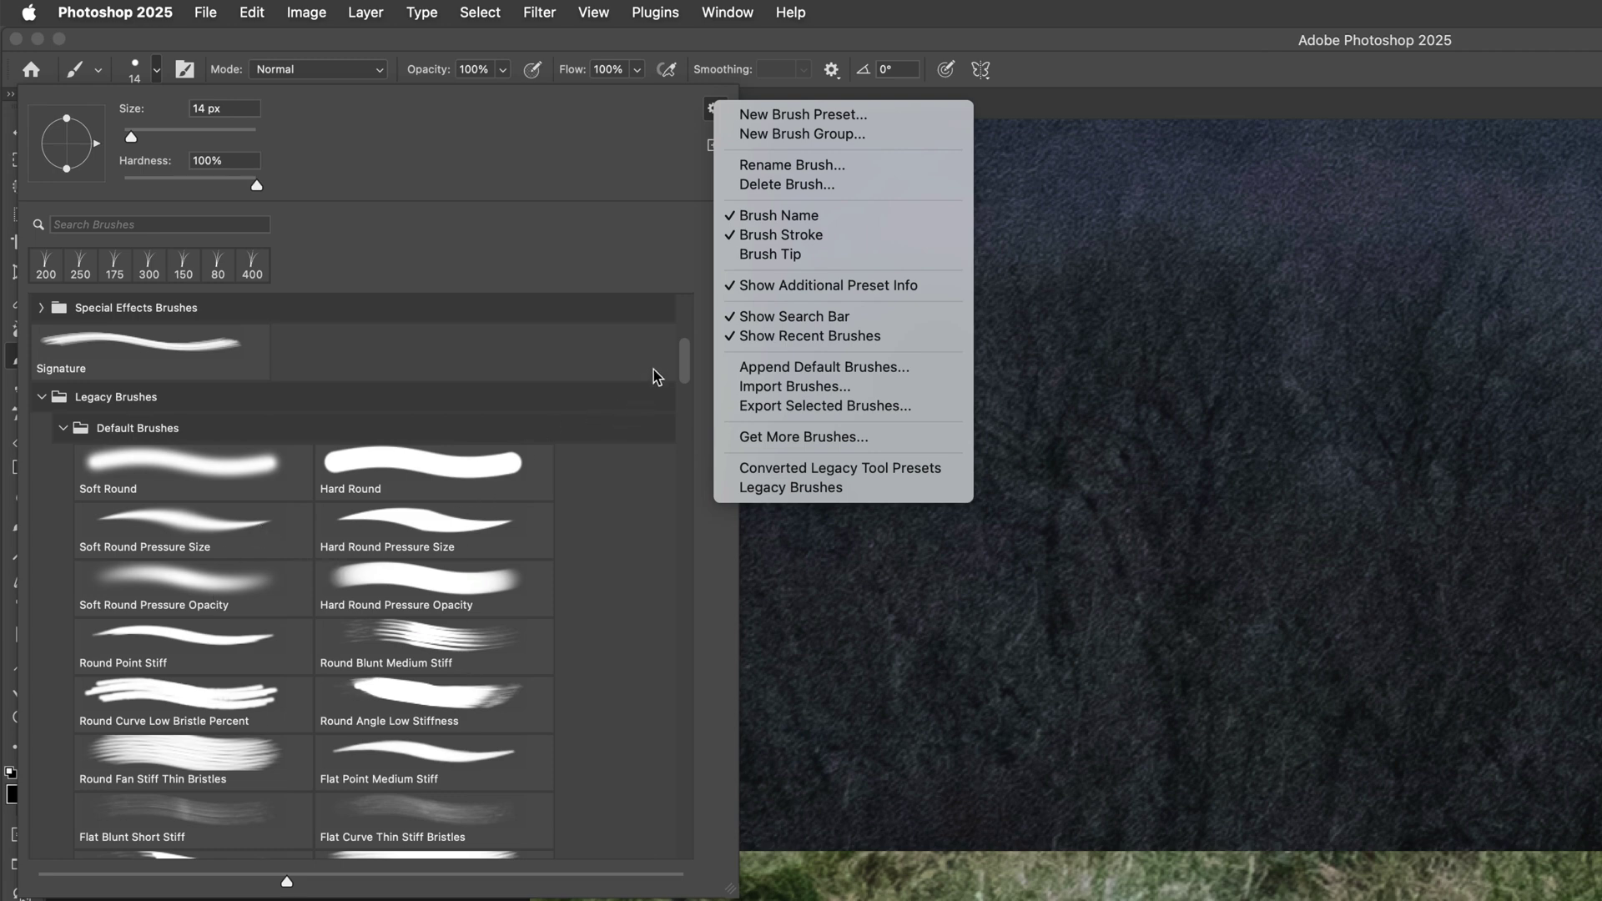
{"action": "left_click", "coordinate": [615, 465]}
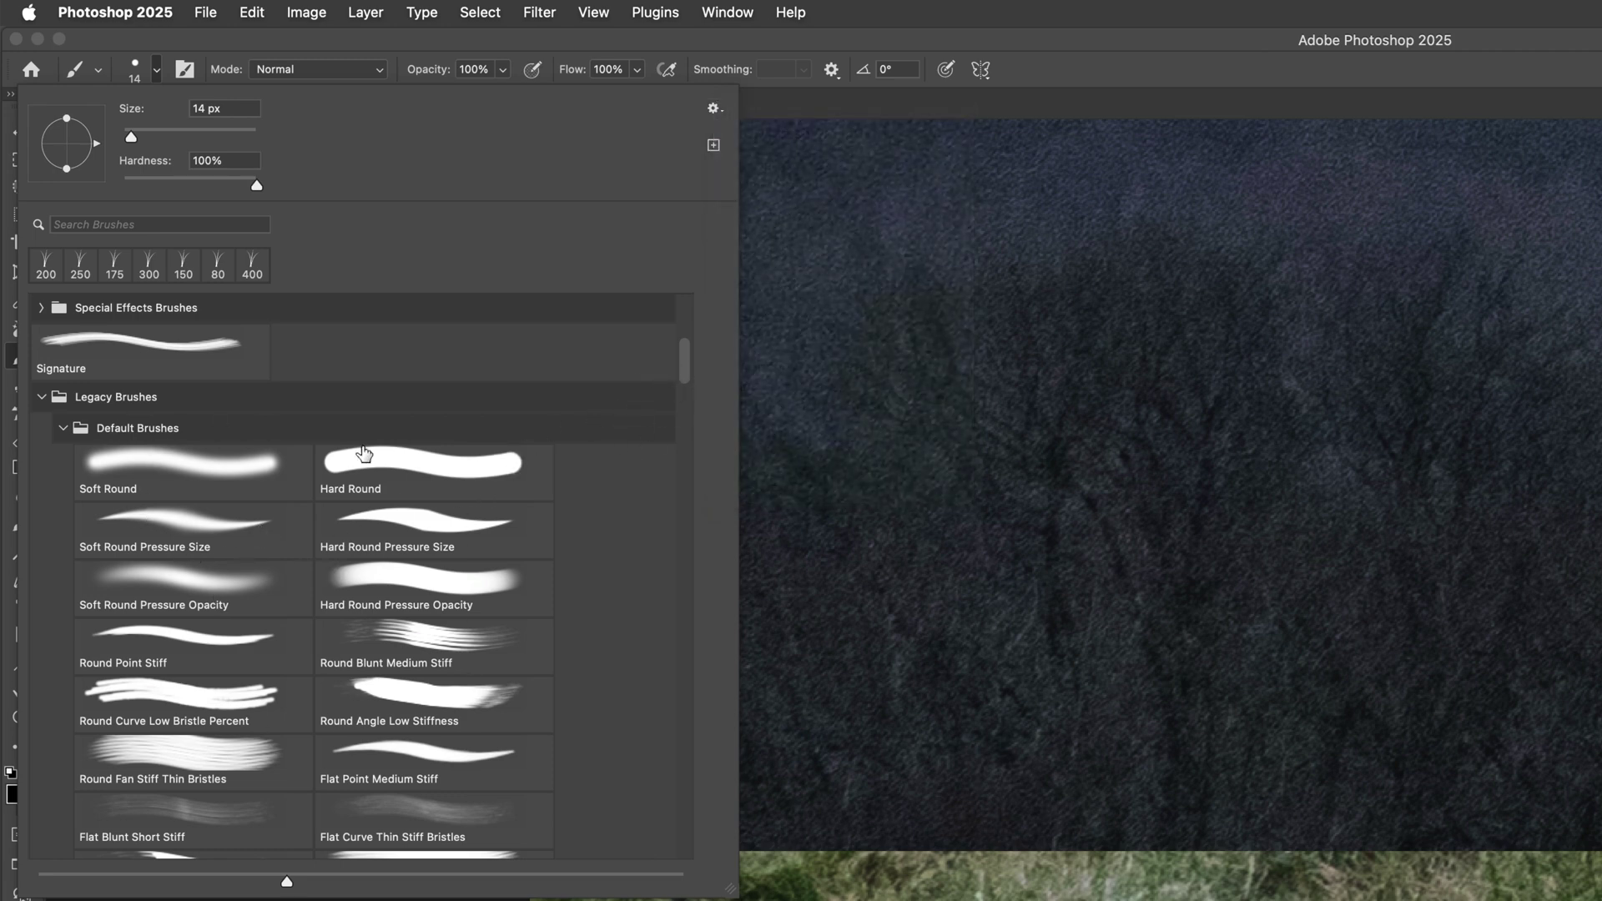
{"action": "left_click_drag", "start_coordinate": [686, 367], "coordinate": [689, 495]}
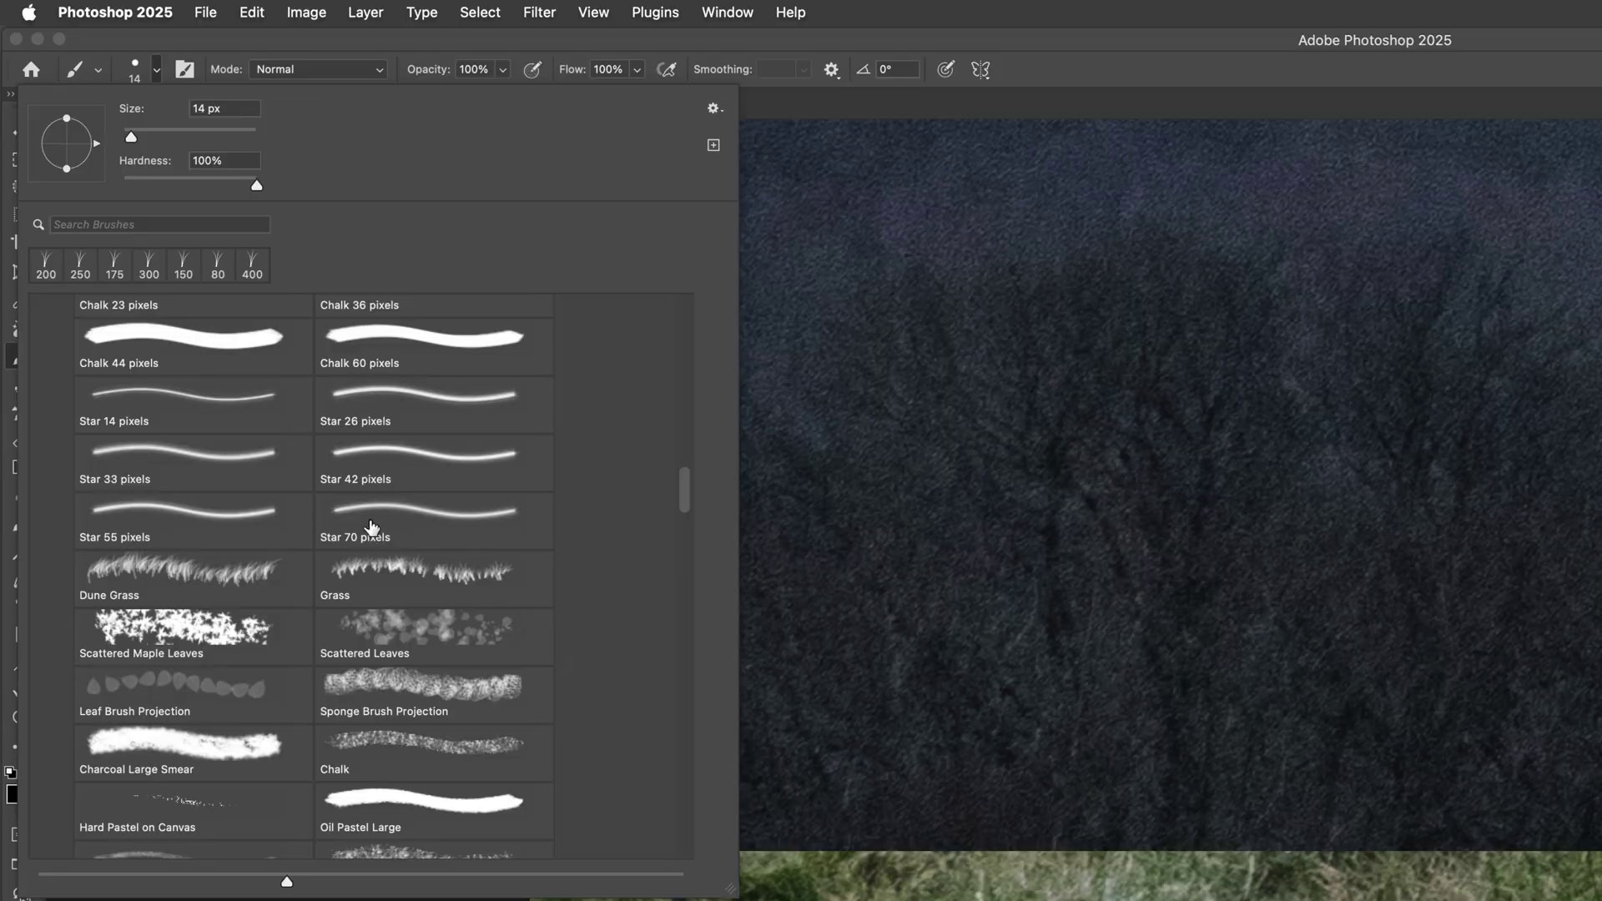
Select the 134 px Grass brush, set spacing to 4%, and turn off Color Dynamics and Transfer
{"action": "left_click", "coordinate": [397, 582]}
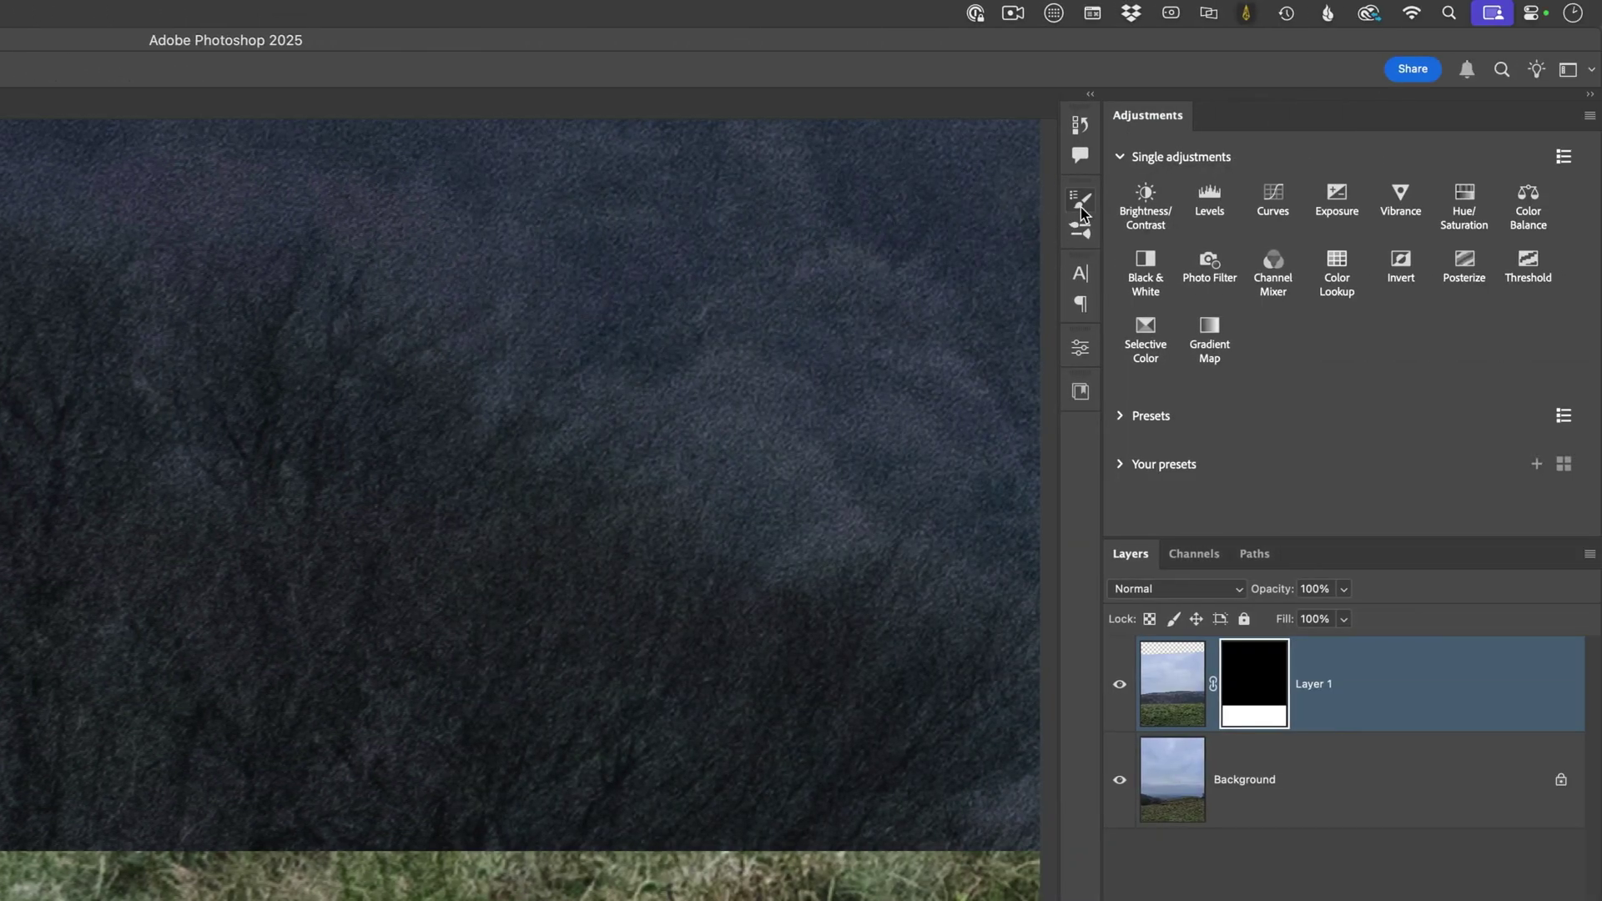
{"action": "left_click", "coordinate": [1080, 199]}
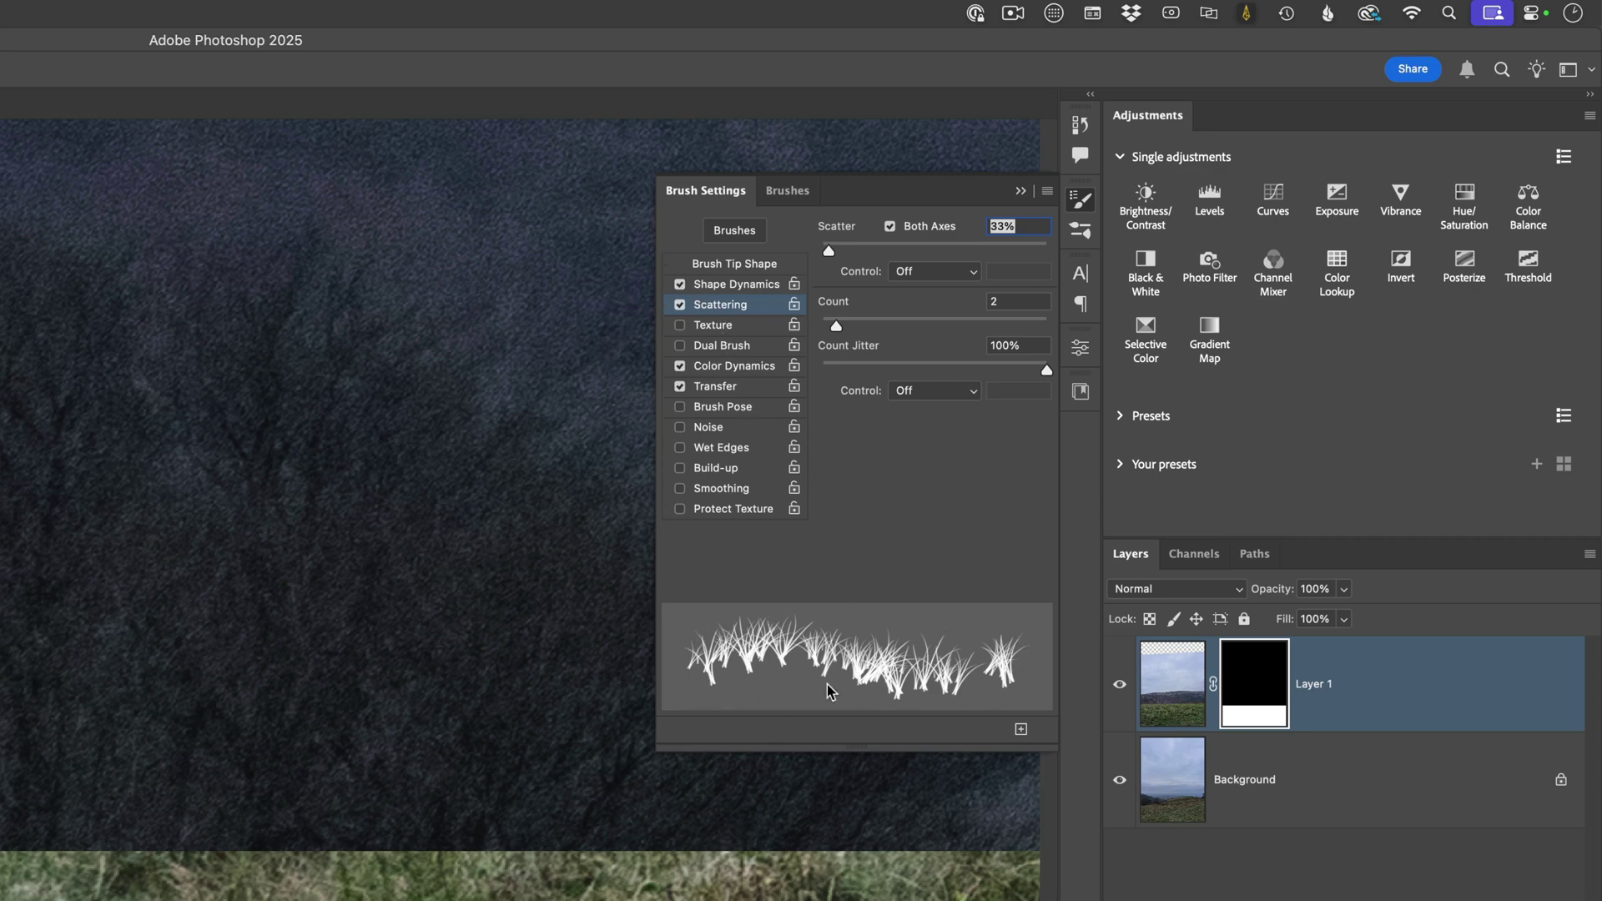
{"action": "left_click", "coordinate": [735, 265]}
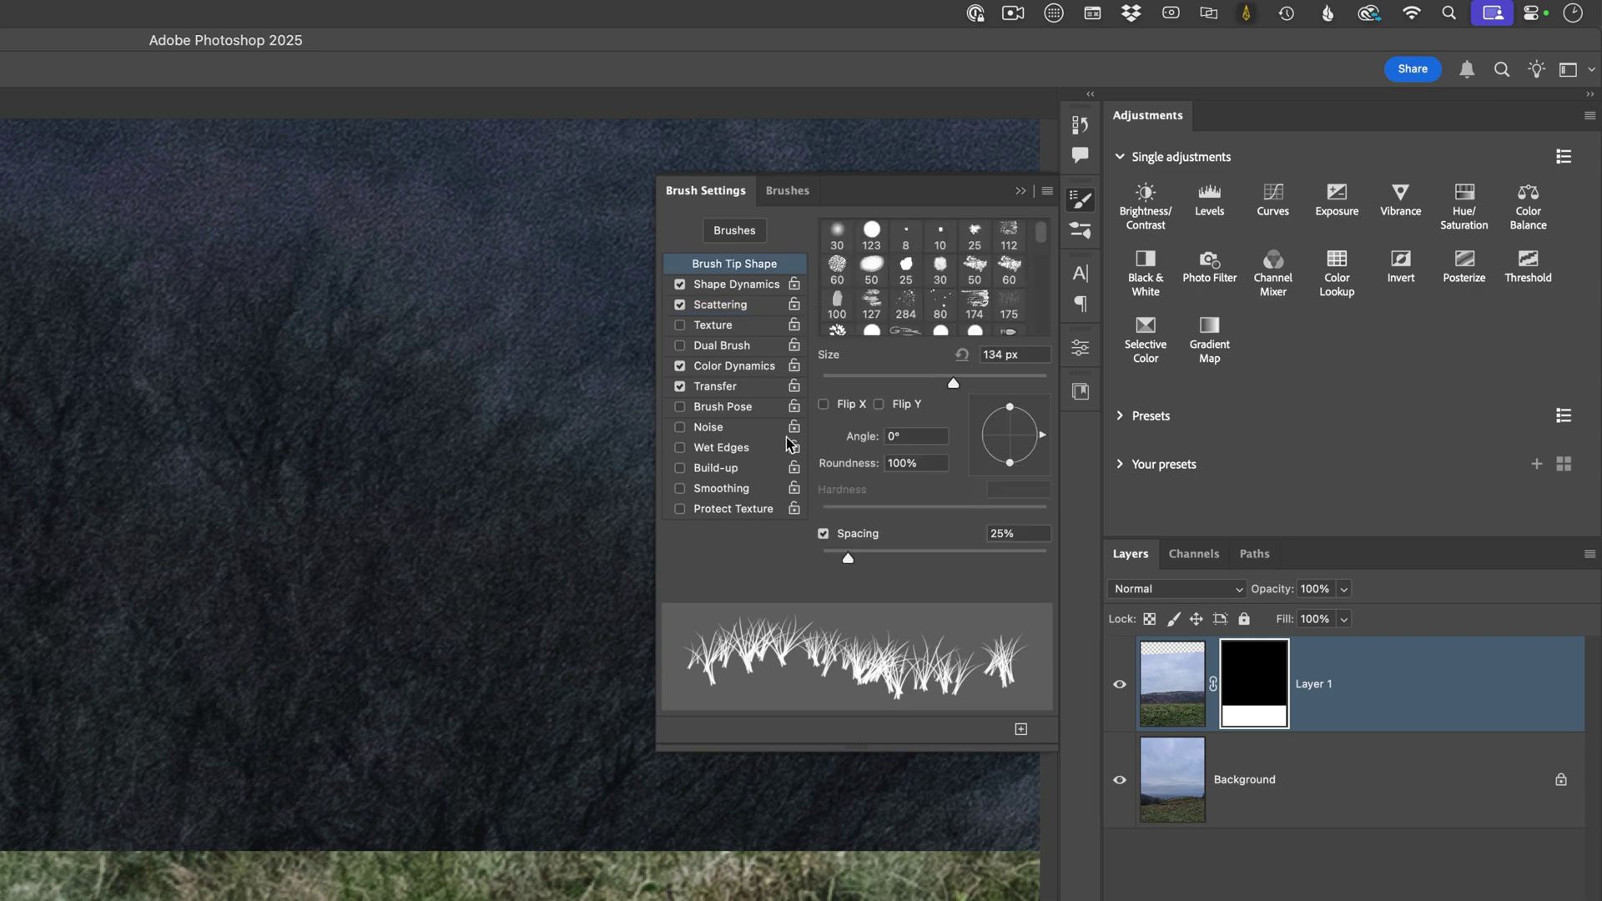
{"action": "mouse_move", "coordinate": [859, 565]}
{"action": "left_mouse_down"}
{"action": "mouse_move", "coordinate": [919, 562]}
{"action": "mouse_move", "coordinate": [828, 551]}
{"action": "left_mouse_up"}
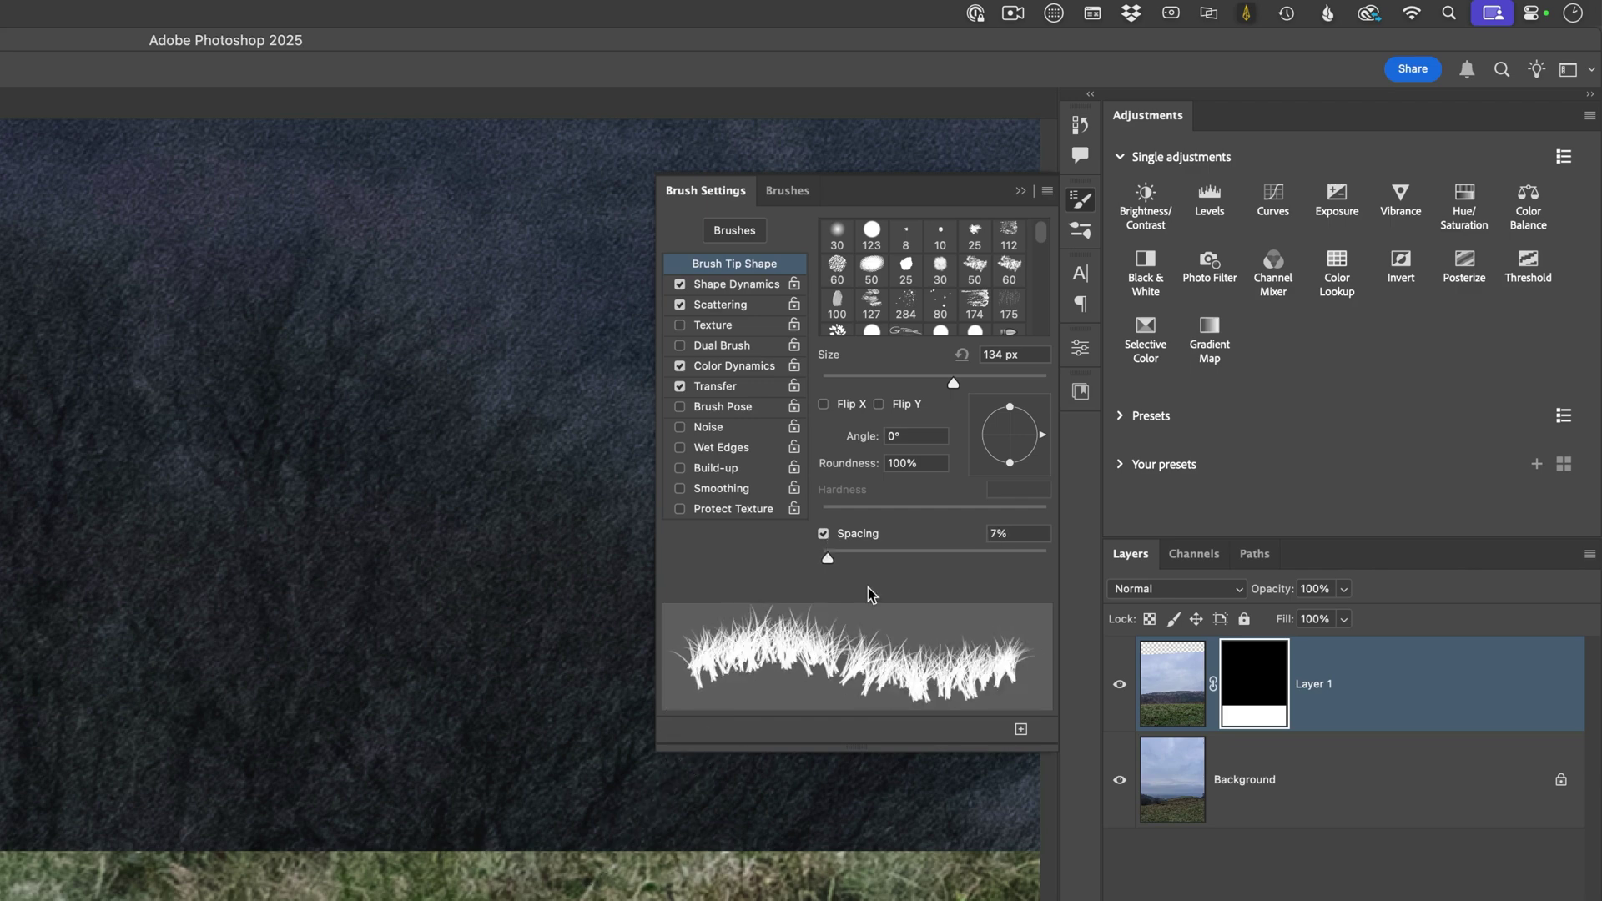
{"action": "left_click_drag", "start_coordinate": [825, 557], "coordinate": [824, 559]}
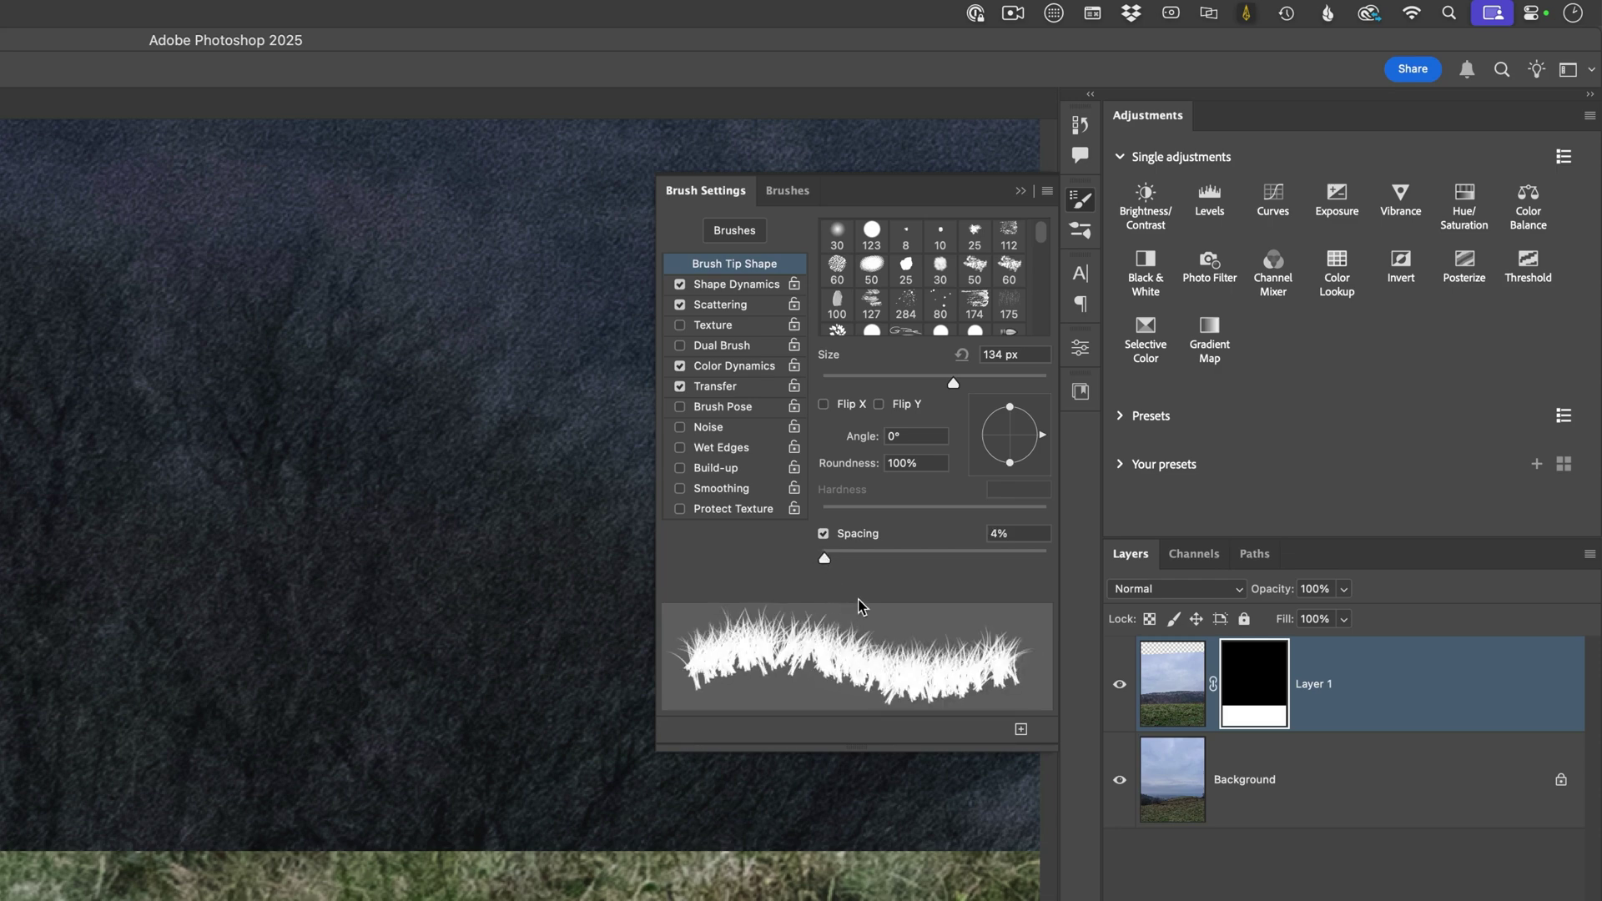
{"action": "left_click", "coordinate": [680, 387]}
Set the grass brush's Size Jitter to 50%, Angle Jitter to 8%, and Scatter to 43%
{"action": "left_click", "coordinate": [731, 286]}
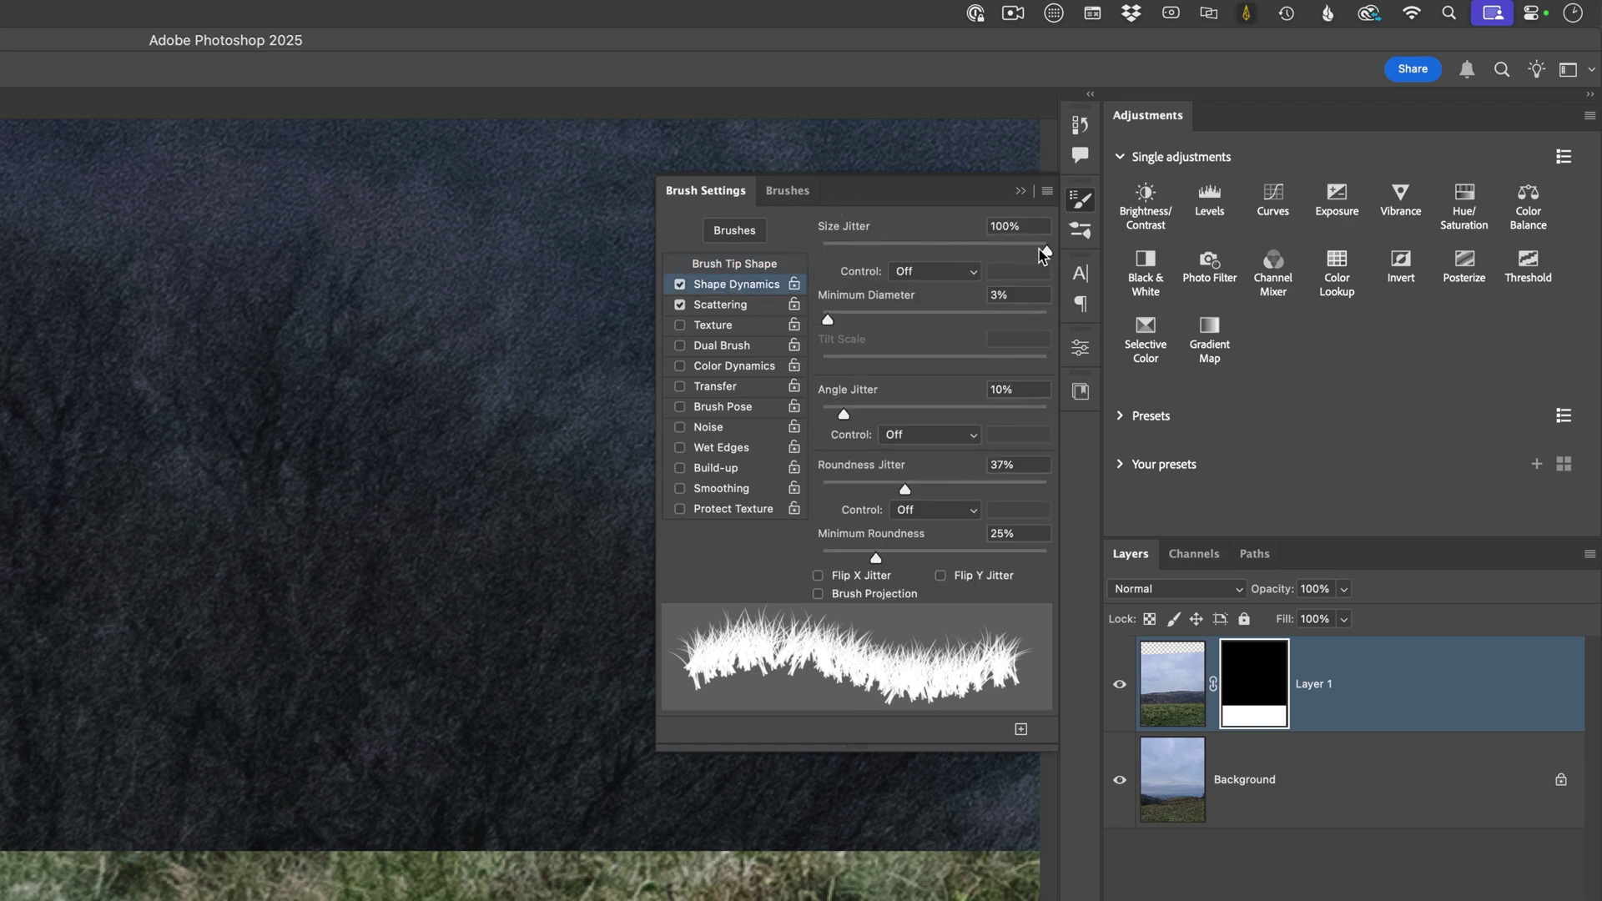
{"action": "mouse_move", "coordinate": [1044, 248]}
{"action": "left_mouse_down"}
{"action": "mouse_move", "coordinate": [928, 244]}
{"action": "mouse_move", "coordinate": [923, 260]}
{"action": "left_mouse_up"}
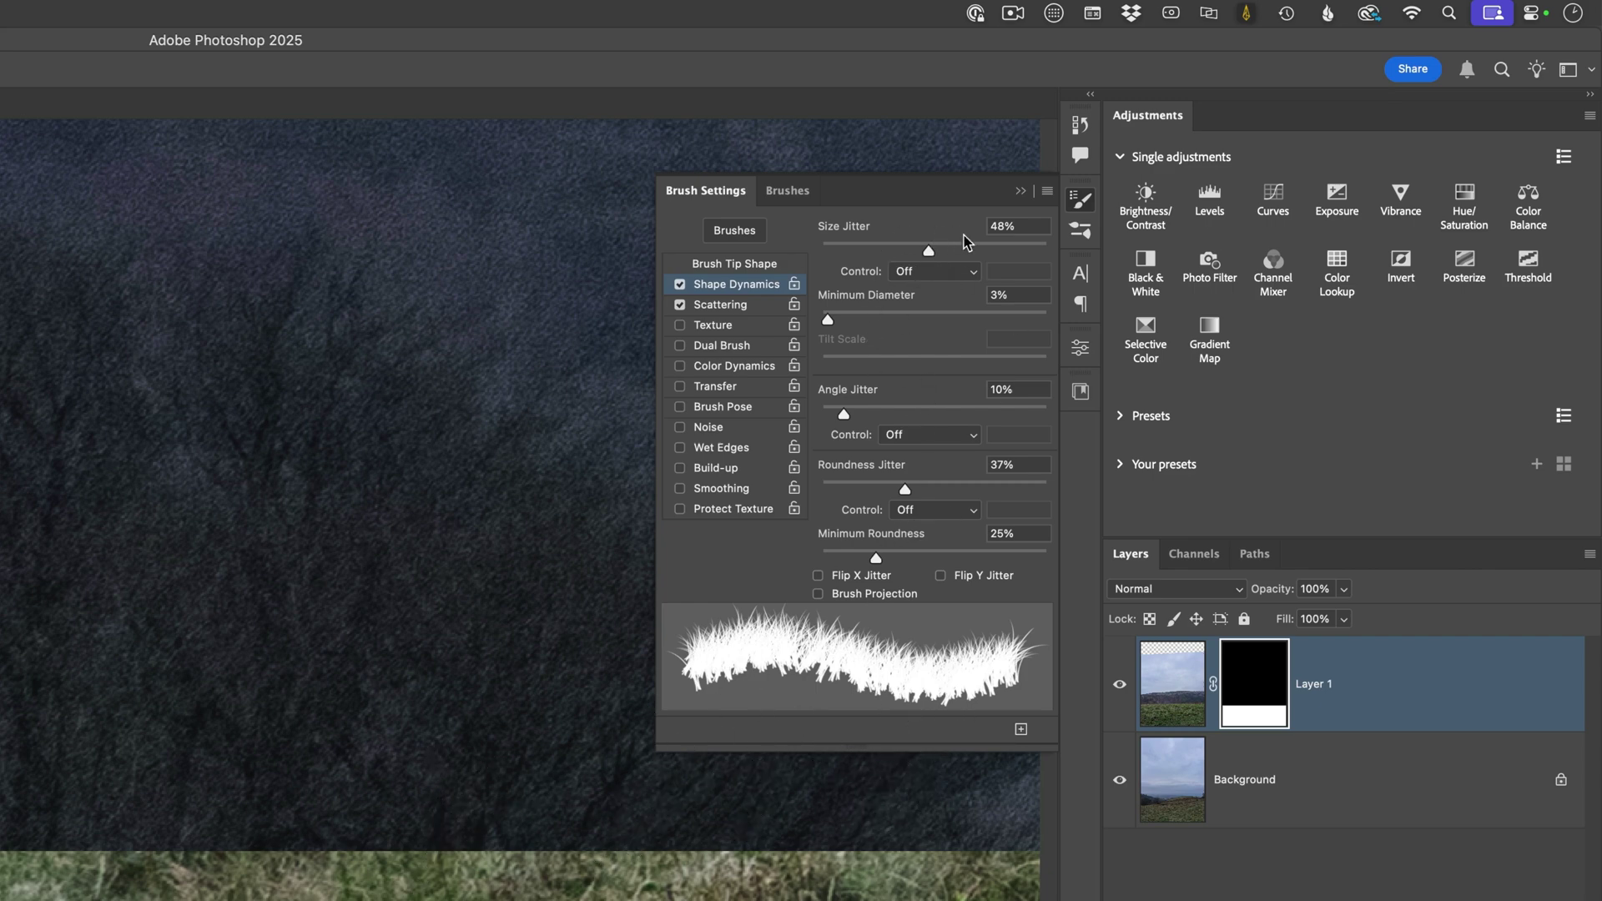
{"action": "mouse_move", "coordinate": [927, 251]}
{"action": "left_mouse_down"}
{"action": "mouse_move", "coordinate": [1061, 261]}
{"action": "mouse_move", "coordinate": [899, 250]}
{"action": "mouse_move", "coordinate": [936, 251]}
{"action": "left_mouse_up"}
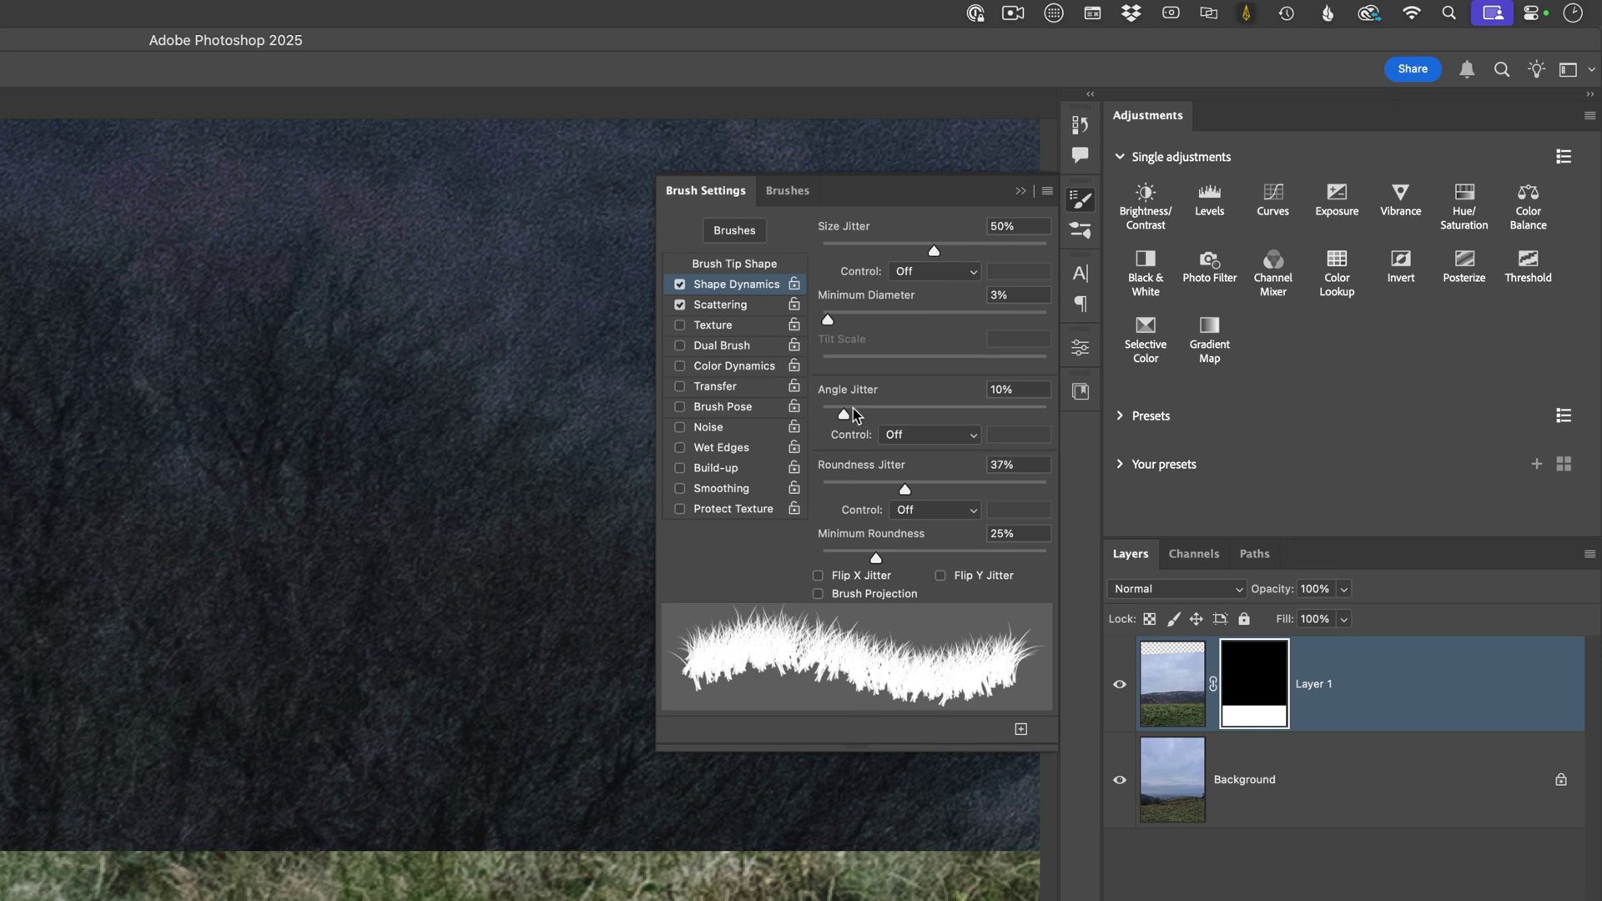
{"action": "mouse_move", "coordinate": [847, 419]}
{"action": "left_mouse_down"}
{"action": "mouse_move", "coordinate": [888, 418]}
{"action": "mouse_move", "coordinate": [840, 424]}
{"action": "left_mouse_up"}
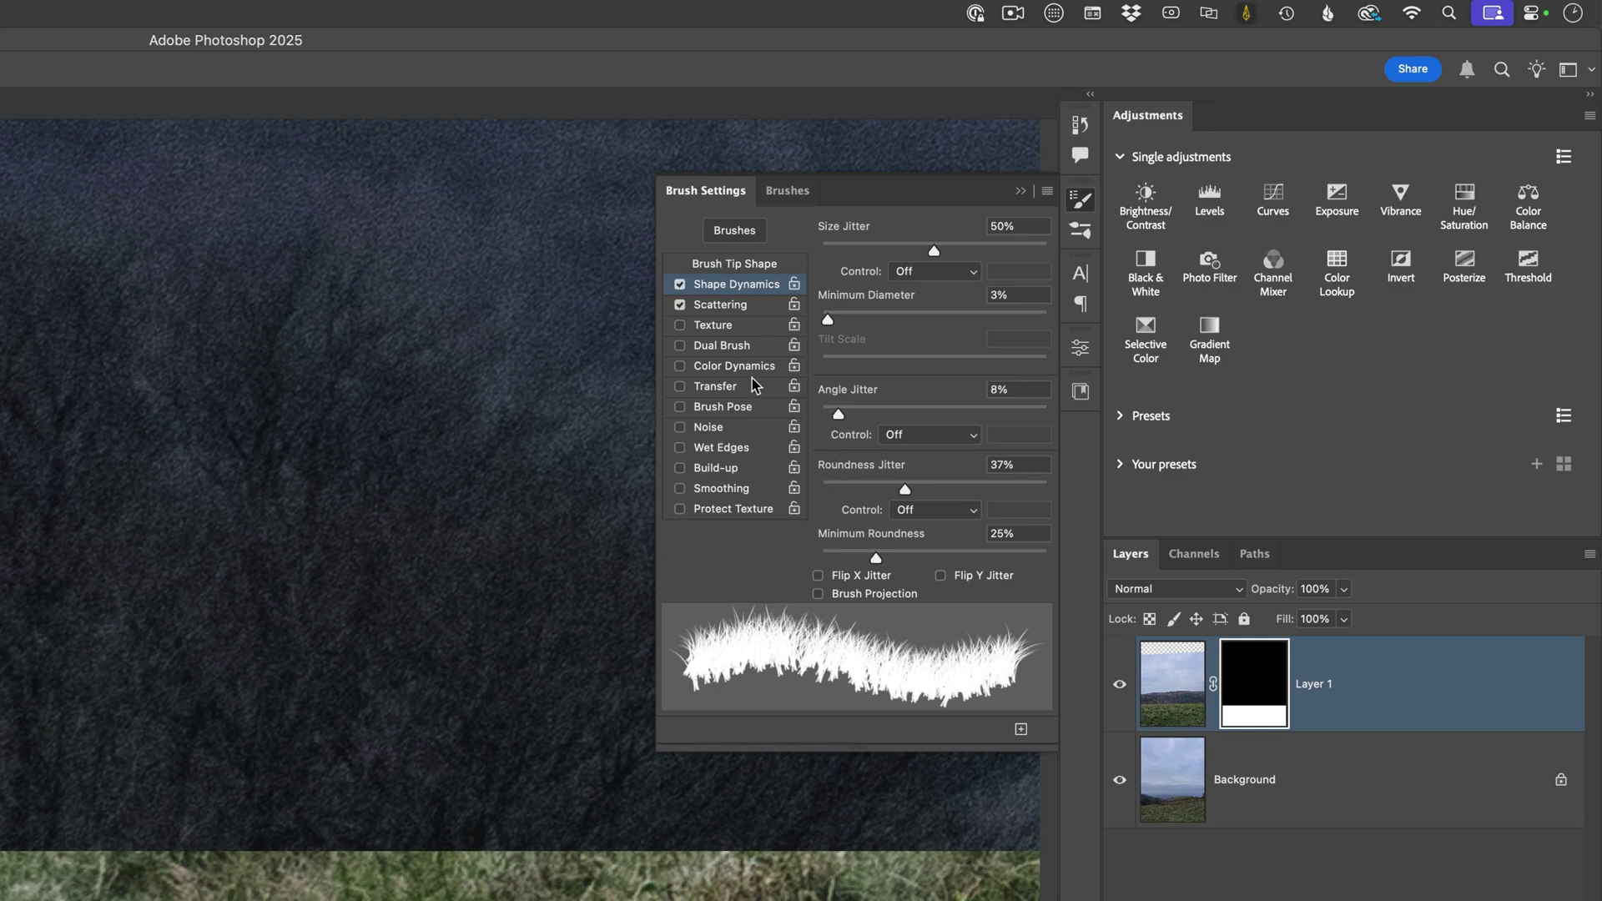
{"action": "left_click", "coordinate": [727, 307]}
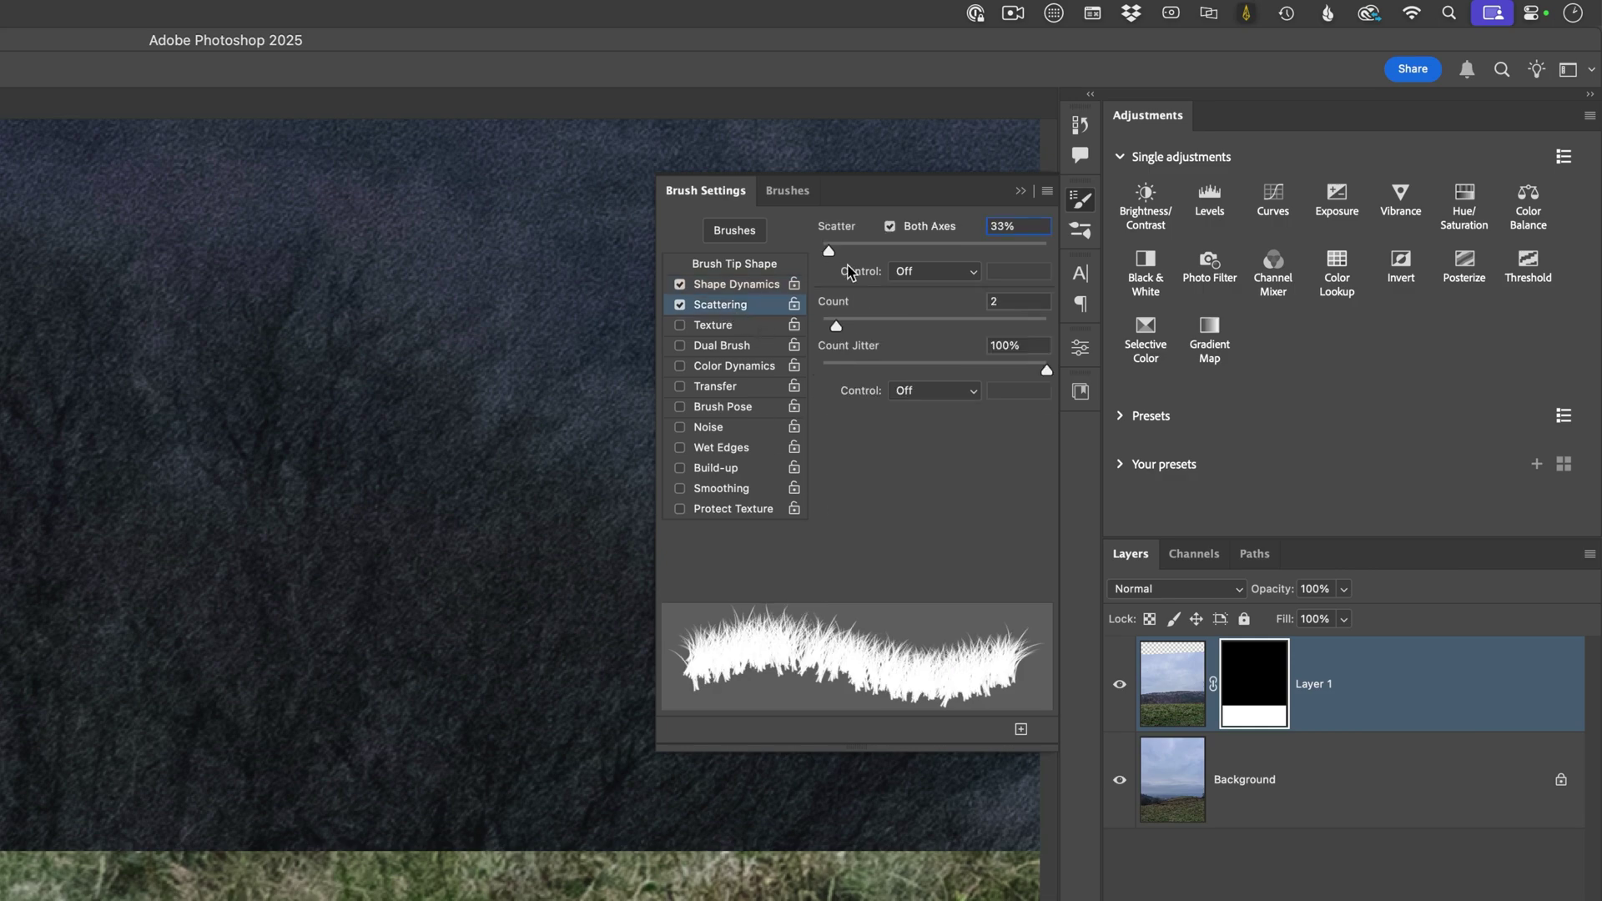
{"action": "mouse_move", "coordinate": [828, 250]}
{"action": "left_mouse_down"}
{"action": "mouse_move", "coordinate": [982, 250]}
{"action": "mouse_move", "coordinate": [830, 241]}
{"action": "left_mouse_up"}
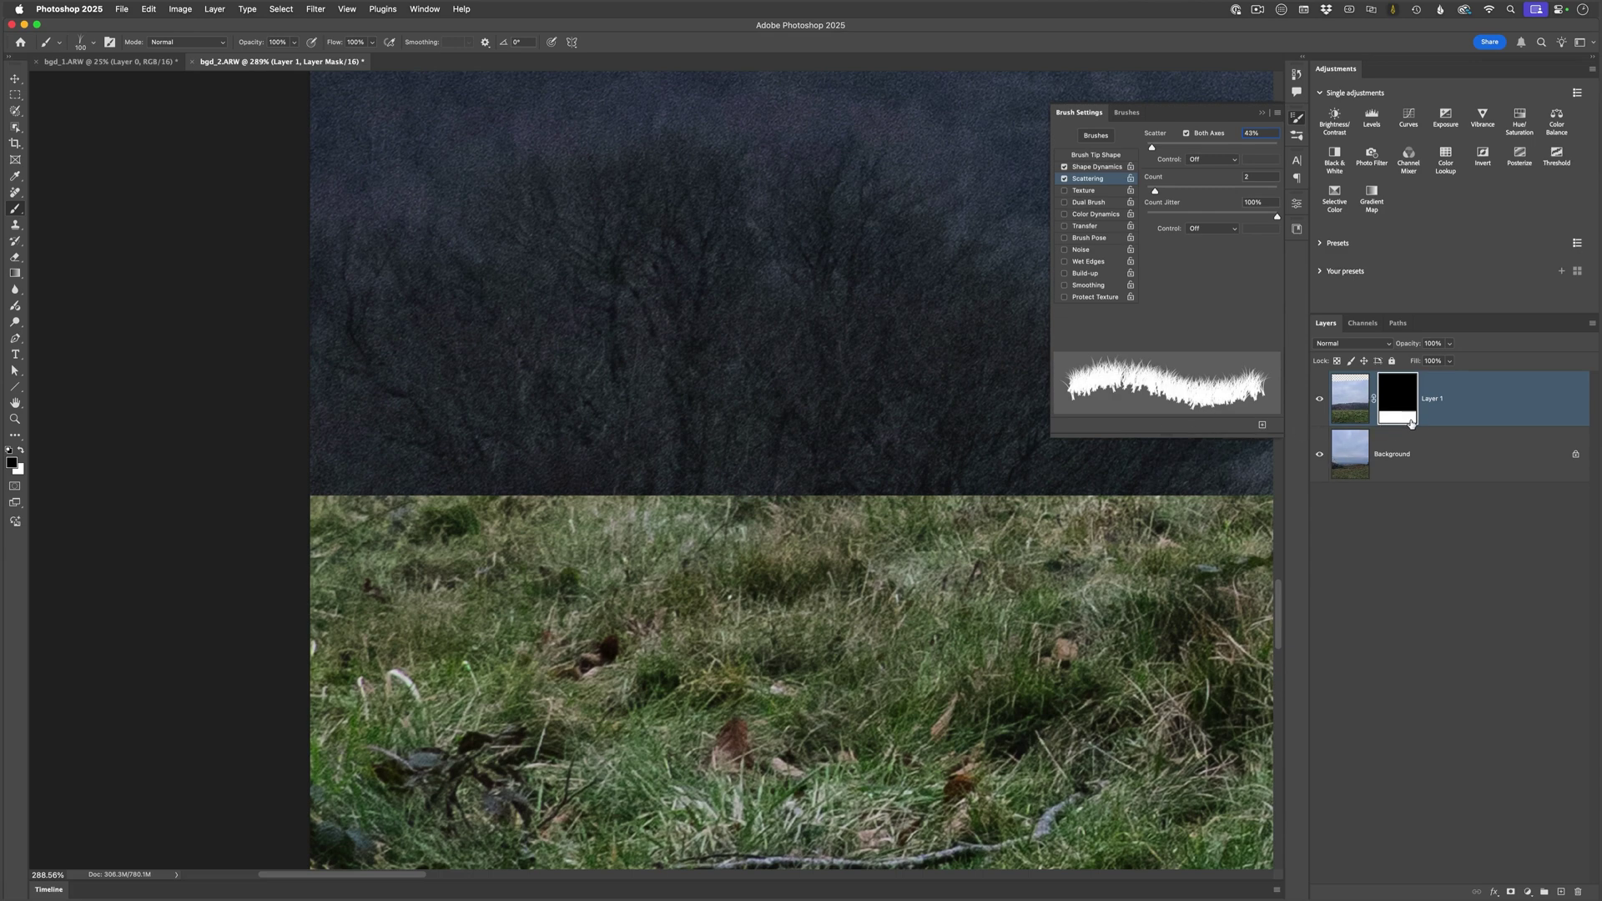
Check Layer 1's mask, then shrink the grass brush and return to the photo view
{"action": "left_click", "coordinate": [1397, 409], "text": "alt"}
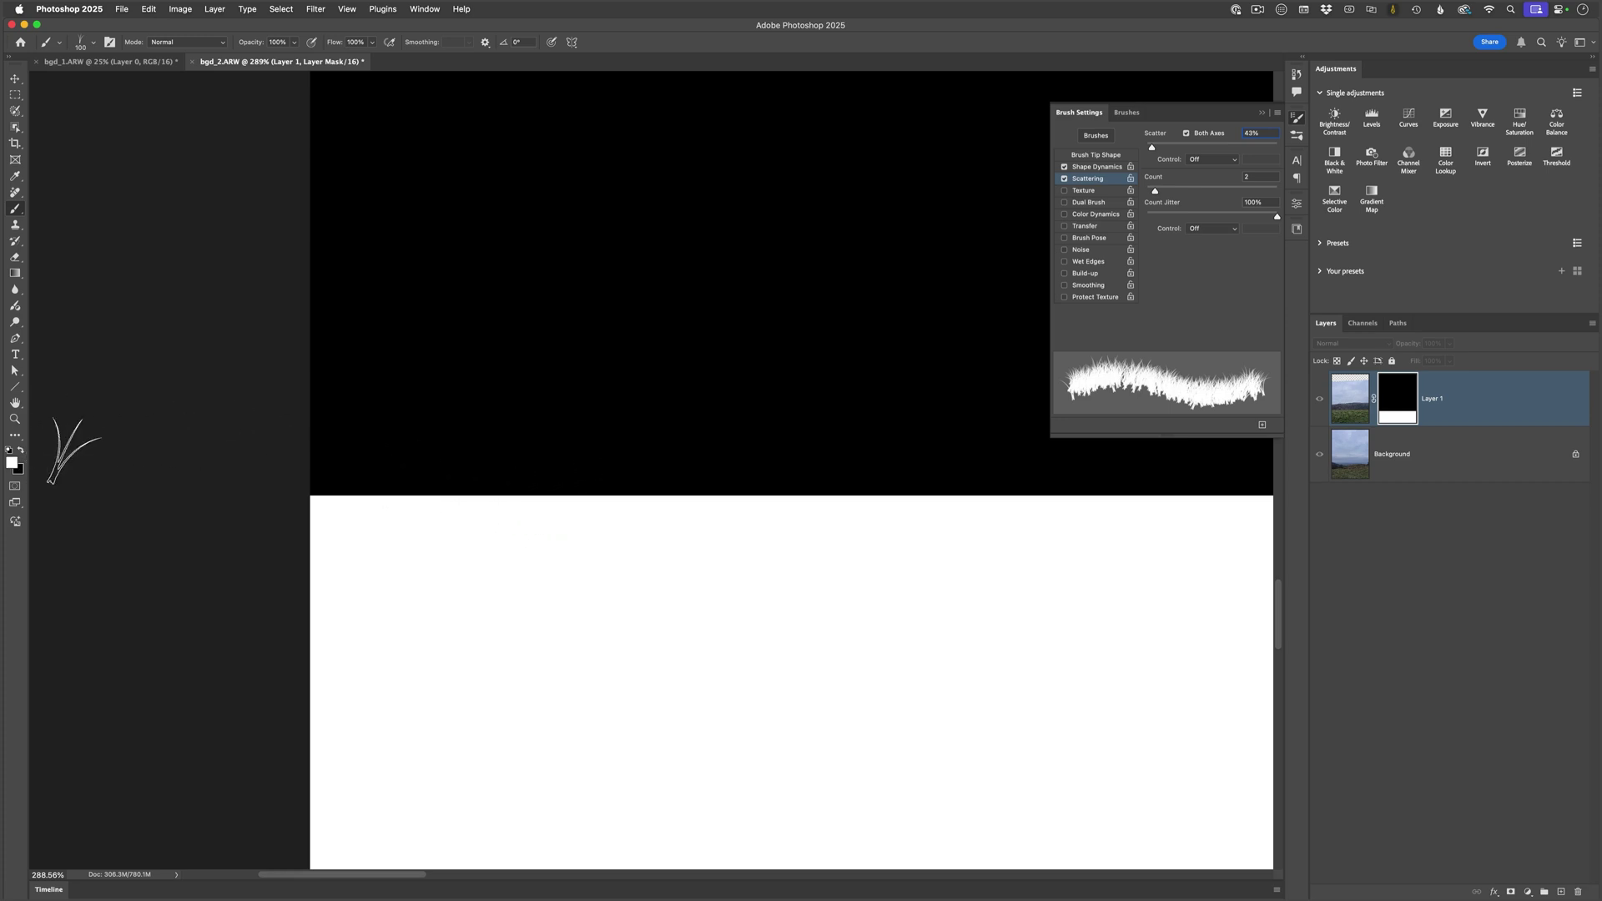
{"action": "key", "text": "bracketleft"}
{"action": "key", "text": "bracketleft"}
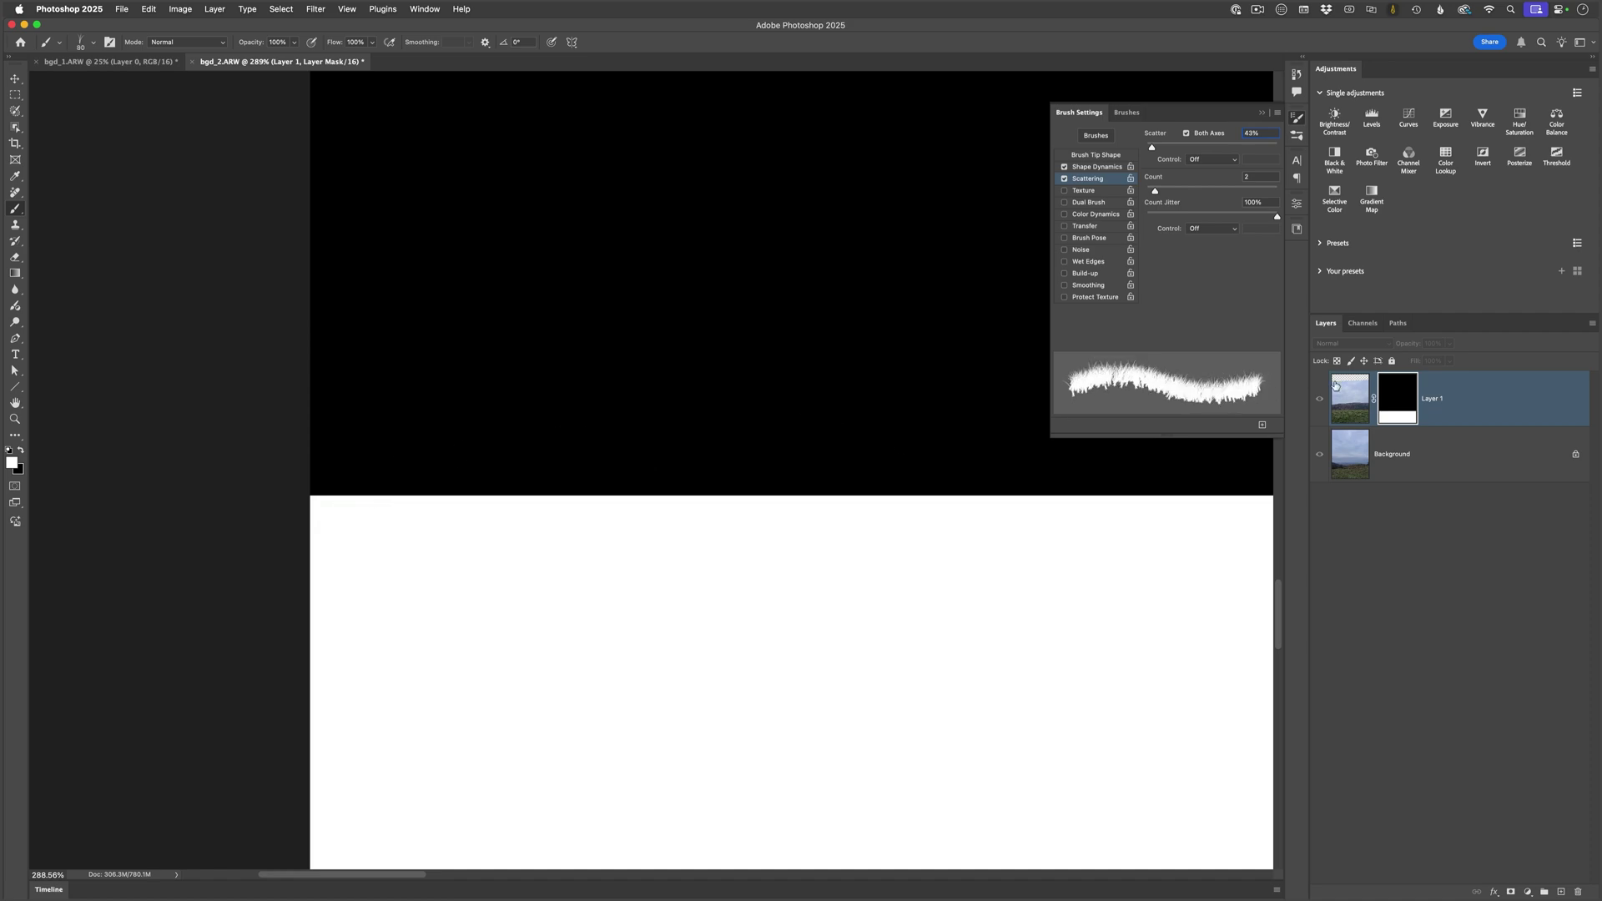
{"action": "left_click", "coordinate": [1399, 395], "text": "alt"}
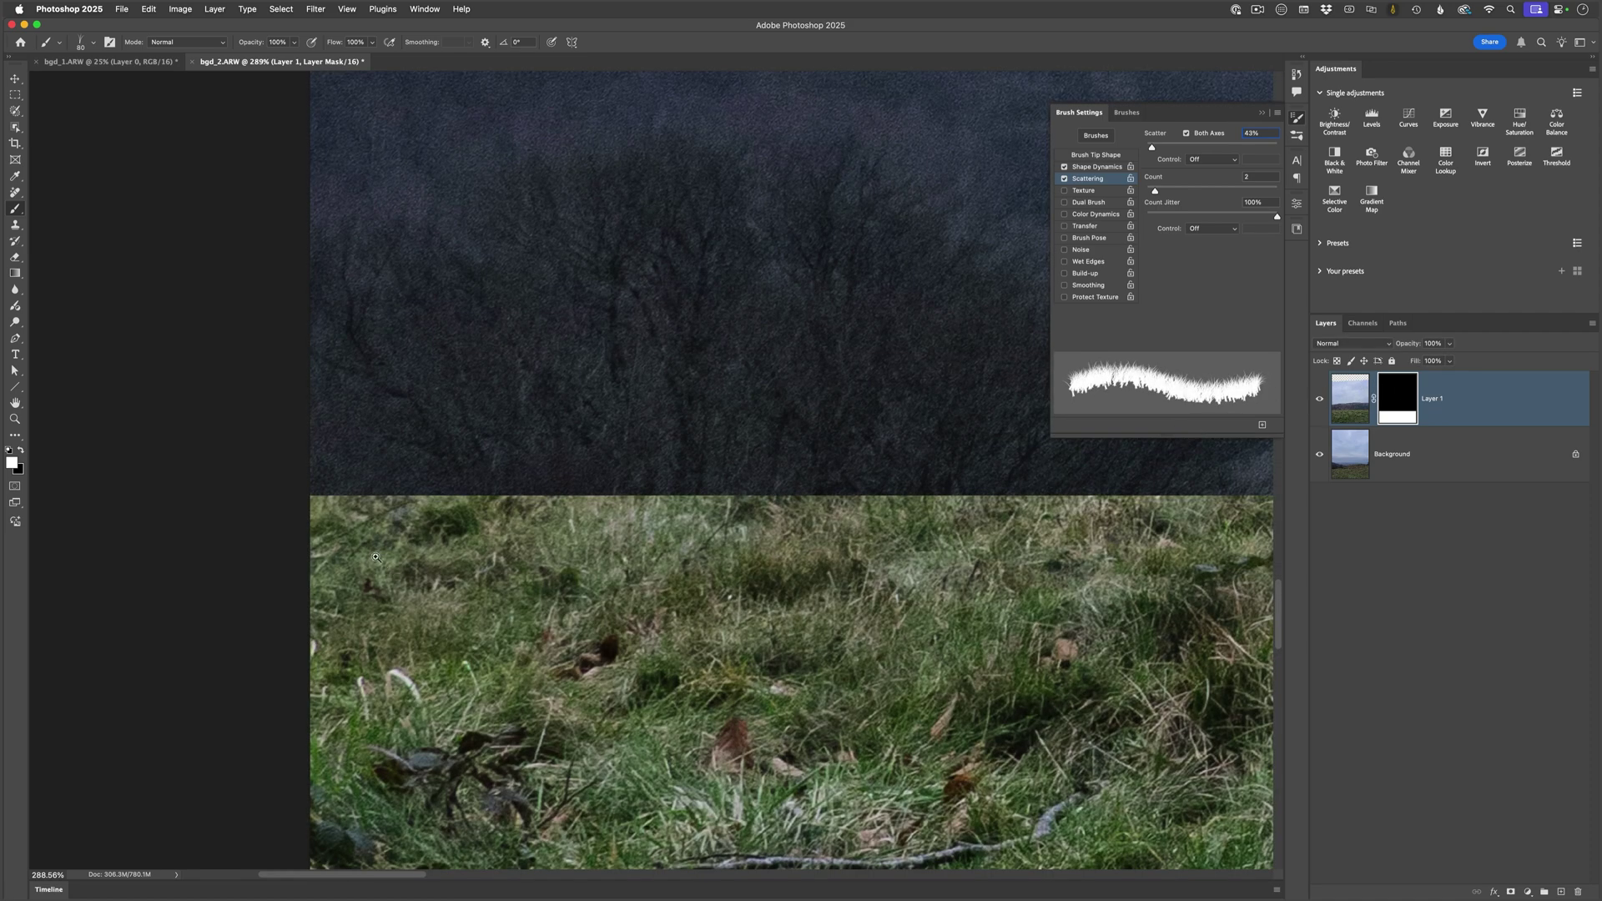
{"action": "scroll", "coordinate": [362, 500], "scroll_direction": "up", "scroll_amount": 3}
{"action": "key", "text": "bracketleft"}
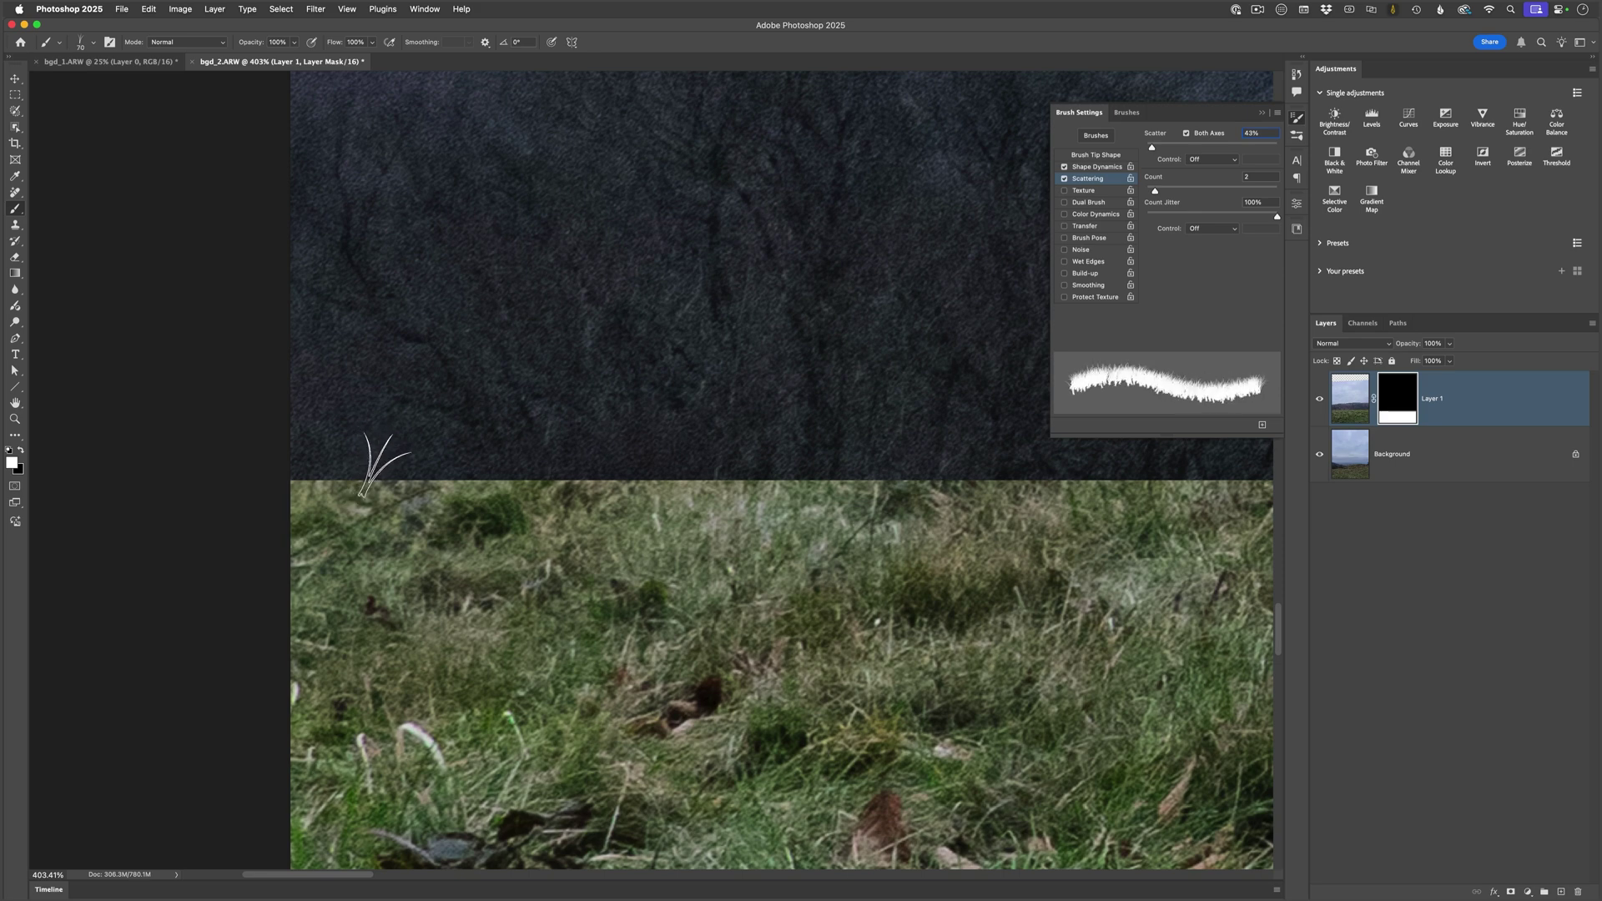
{"action": "key", "text": "bracketleft"}
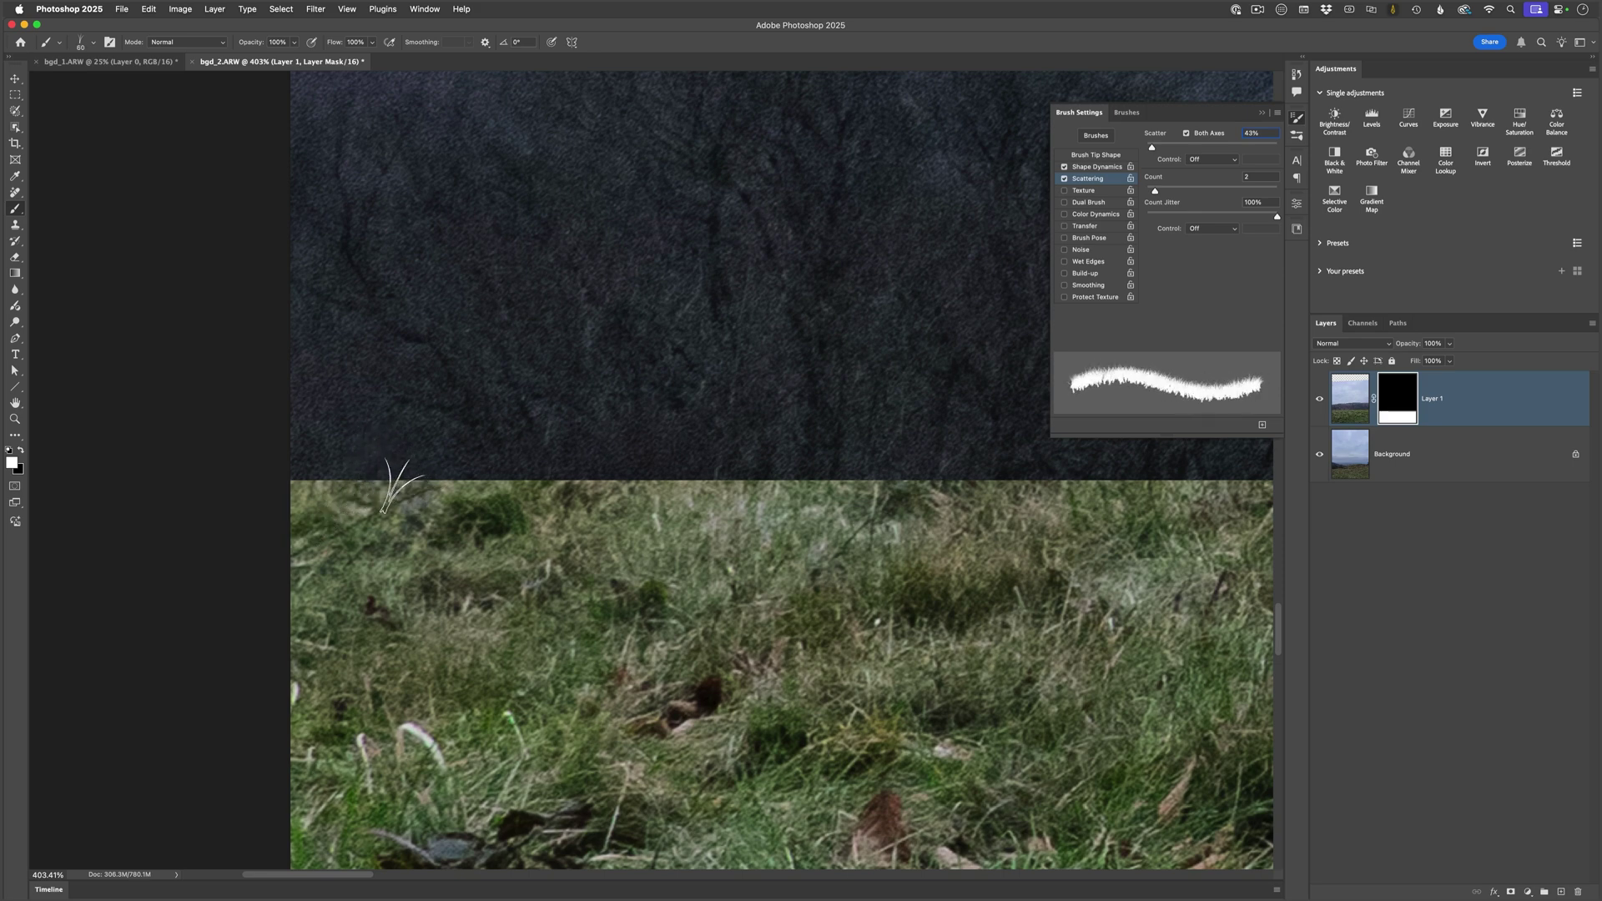
Paint white grass-blade strokes into the mask along the sky/grass seam, left and right
{"action": "left_click", "coordinate": [417, 488]}
{"action": "left_click_drag", "start_coordinate": [417, 492], "coordinate": [279, 496]}
{"action": "key", "text": "bracketright"}
{"action": "mouse_move", "coordinate": [404, 491]}
{"action": "left_mouse_down"}
{"action": "mouse_move", "coordinate": [547, 469]}
{"action": "mouse_move", "coordinate": [547, 488]}
{"action": "mouse_move", "coordinate": [1097, 496]}
{"action": "left_mouse_up"}
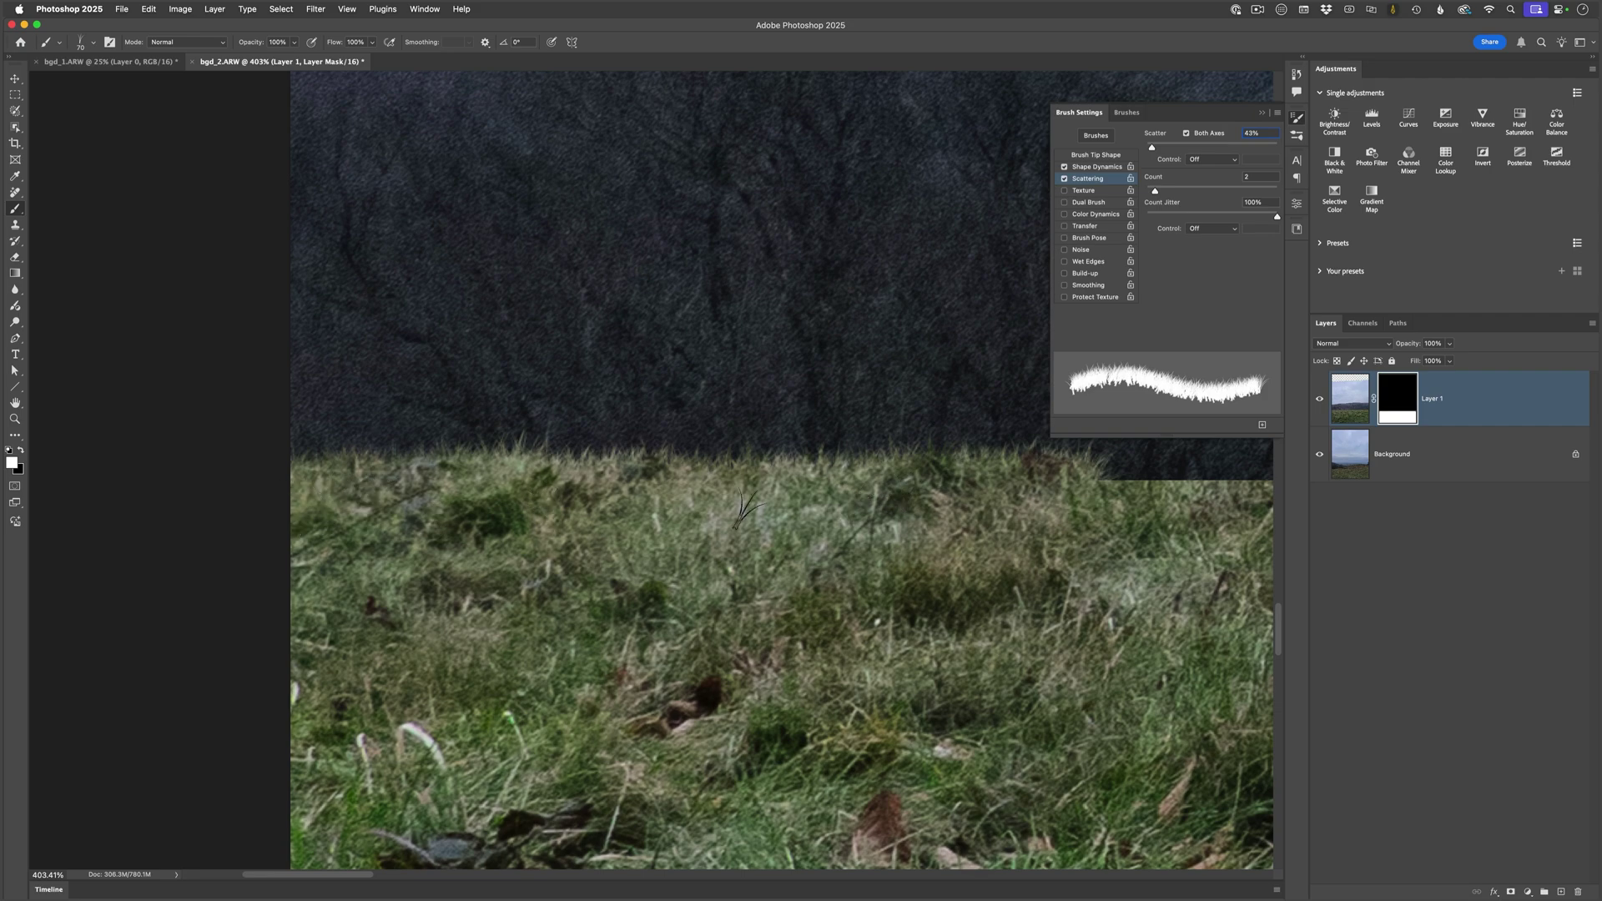
{"action": "mouse_move", "coordinate": [1001, 505]}
{"action": "left_mouse_down"}
{"action": "mouse_move", "coordinate": [787, 558]}
{"action": "mouse_move", "coordinate": [400, 574]}
{"action": "mouse_move", "coordinate": [465, 513]}
{"action": "mouse_move", "coordinate": [876, 509]}
{"action": "mouse_move", "coordinate": [810, 506]}
{"action": "mouse_move", "coordinate": [873, 488]}
{"action": "mouse_move", "coordinate": [833, 511]}
{"action": "mouse_move", "coordinate": [900, 501]}
{"action": "mouse_move", "coordinate": [884, 509]}
{"action": "mouse_move", "coordinate": [937, 528]}
{"action": "mouse_move", "coordinate": [916, 523]}
{"action": "mouse_move", "coordinate": [933, 510]}
{"action": "mouse_move", "coordinate": [925, 528]}
{"action": "mouse_move", "coordinate": [947, 530]}
{"action": "mouse_move", "coordinate": [996, 491]}
{"action": "mouse_move", "coordinate": [965, 529]}
{"action": "mouse_move", "coordinate": [1009, 507]}
{"action": "mouse_move", "coordinate": [1018, 529]}
{"action": "mouse_move", "coordinate": [1051, 509]}
{"action": "mouse_move", "coordinate": [1012, 518]}
{"action": "mouse_move", "coordinate": [1117, 534]}
{"action": "mouse_move", "coordinate": [1102, 525]}
{"action": "mouse_move", "coordinate": [1203, 529]}
{"action": "mouse_move", "coordinate": [1234, 499]}
{"action": "left_mouse_up"}
{"action": "left_click_drag", "start_coordinate": [1034, 552], "coordinate": [968, 583]}
{"action": "left_click_drag", "start_coordinate": [813, 534], "coordinate": [1168, 533]}
{"action": "mouse_move", "coordinate": [972, 561]}
{"action": "left_mouse_down"}
{"action": "mouse_move", "coordinate": [674, 579]}
{"action": "mouse_move", "coordinate": [553, 607]}
{"action": "left_mouse_up"}
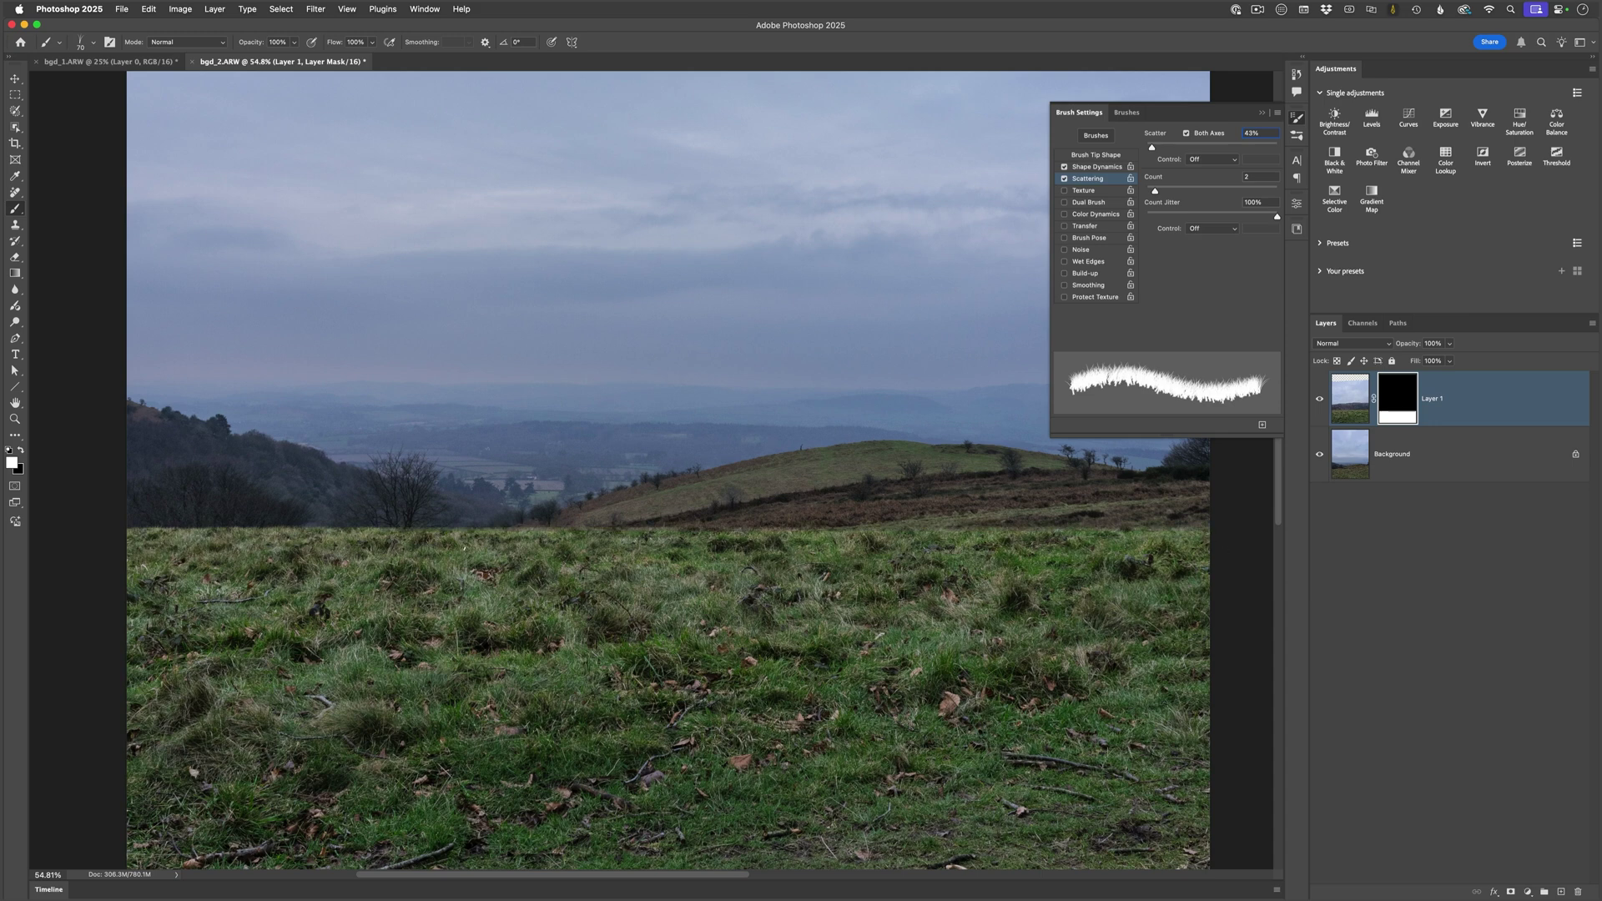
{"action": "scroll", "coordinate": [879, 538], "scroll_direction": "up", "scroll_amount": 10}
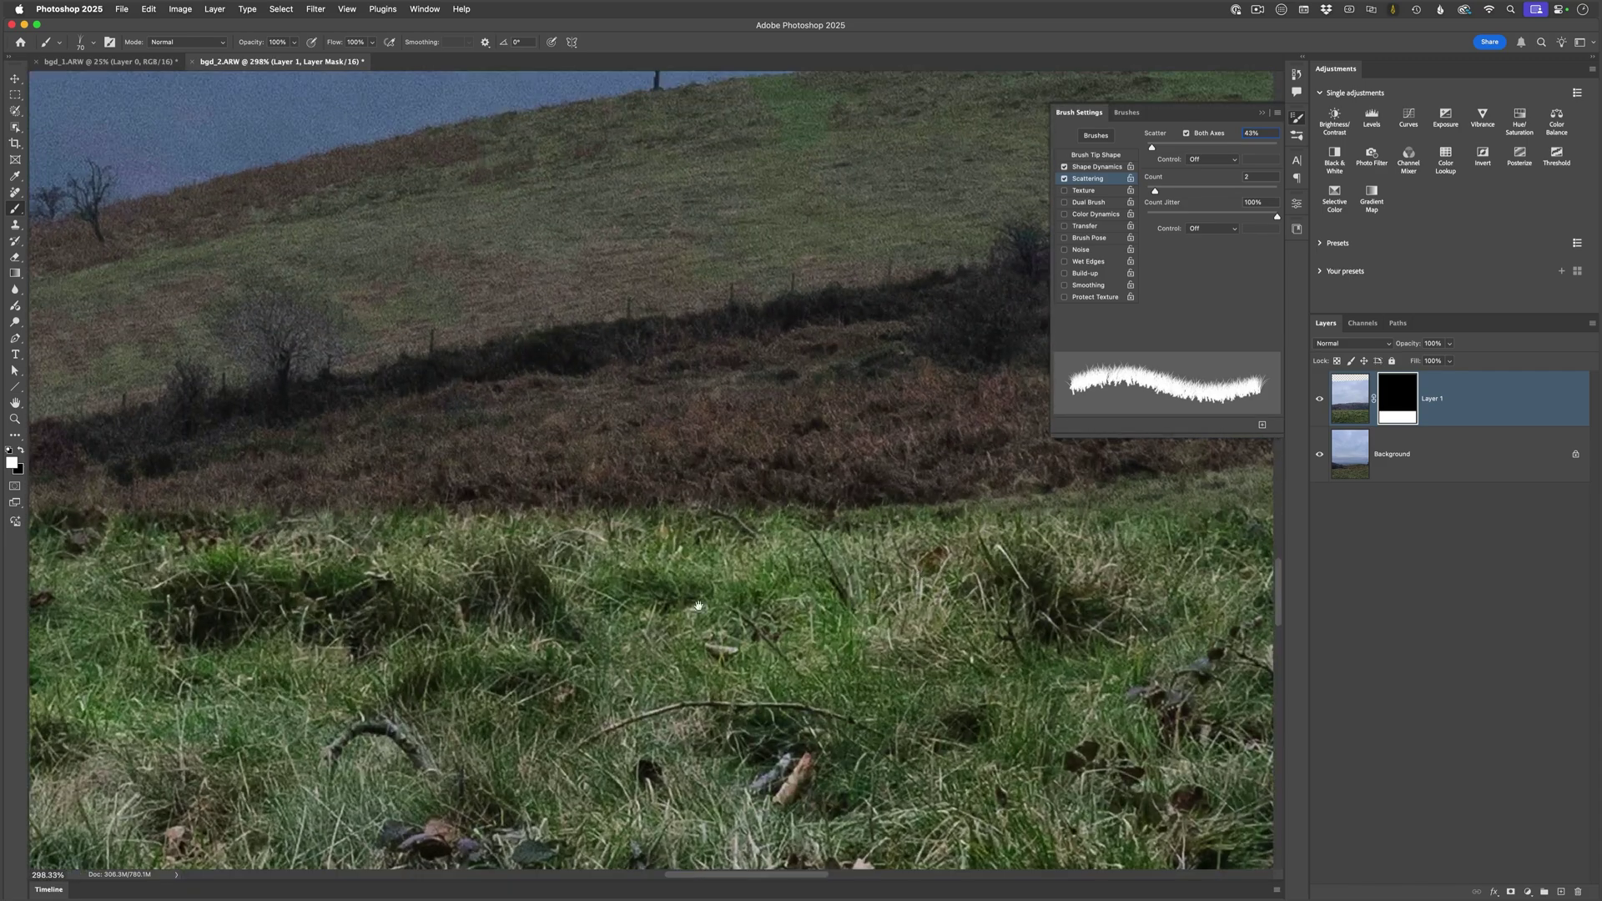
{"action": "left_click_drag", "start_coordinate": [897, 579], "coordinate": [917, 577]}
{"action": "scroll", "coordinate": [917, 576], "scroll_direction": "left", "scroll_amount": 10}
{"action": "scroll", "coordinate": [917, 576], "scroll_direction": "up", "scroll_amount": 5}
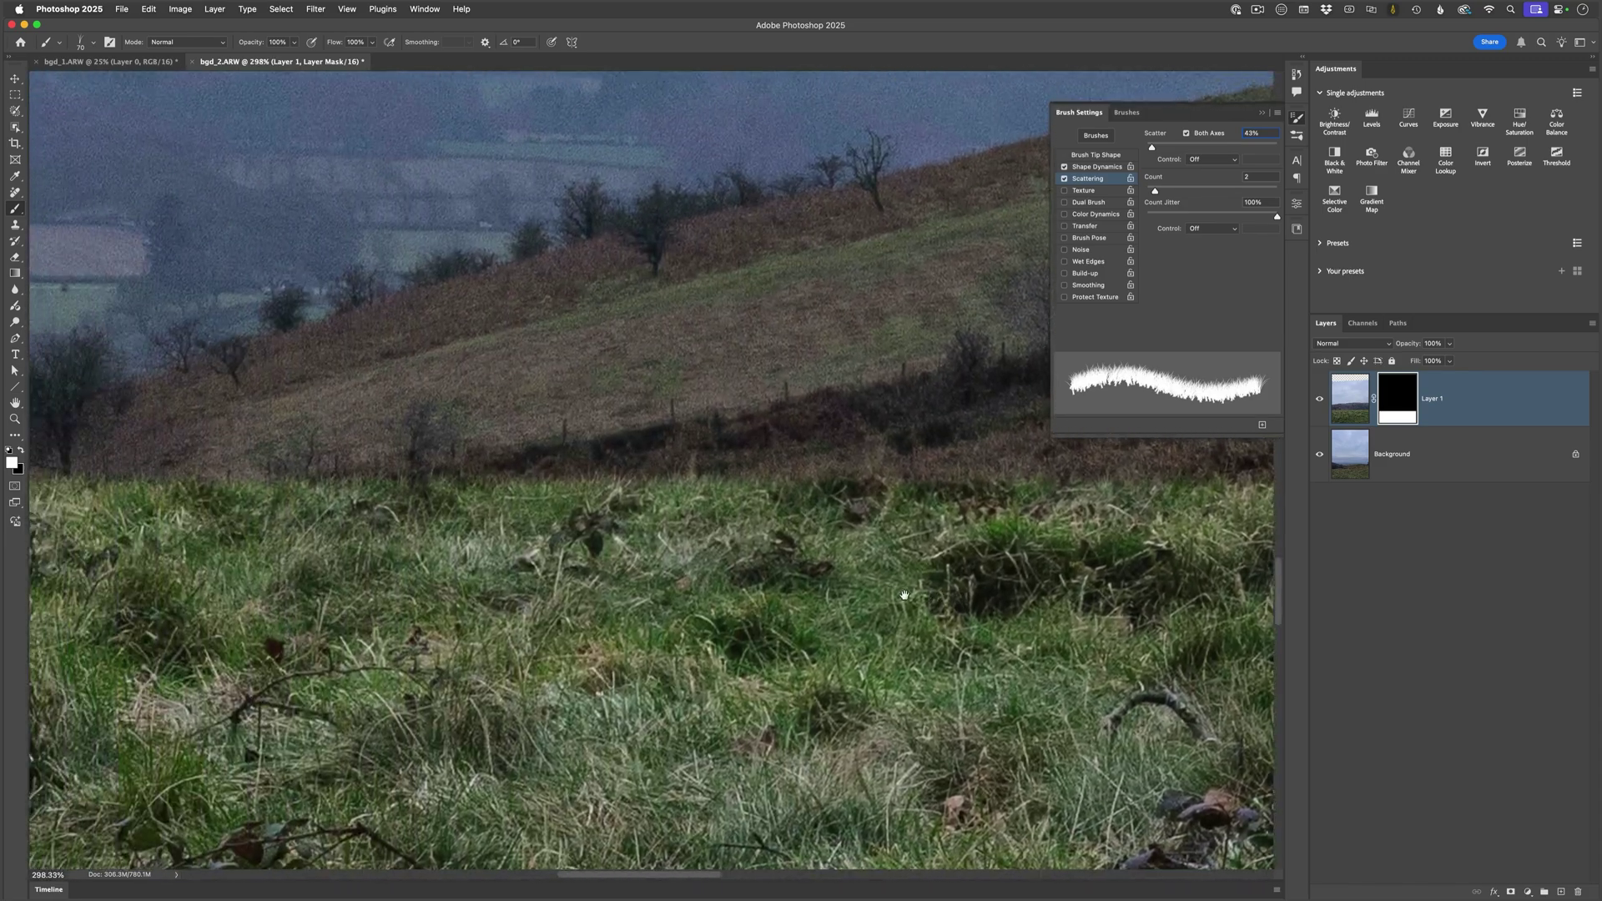
{"action": "scroll", "coordinate": [725, 581], "scroll_direction": "left", "scroll_amount": 10}
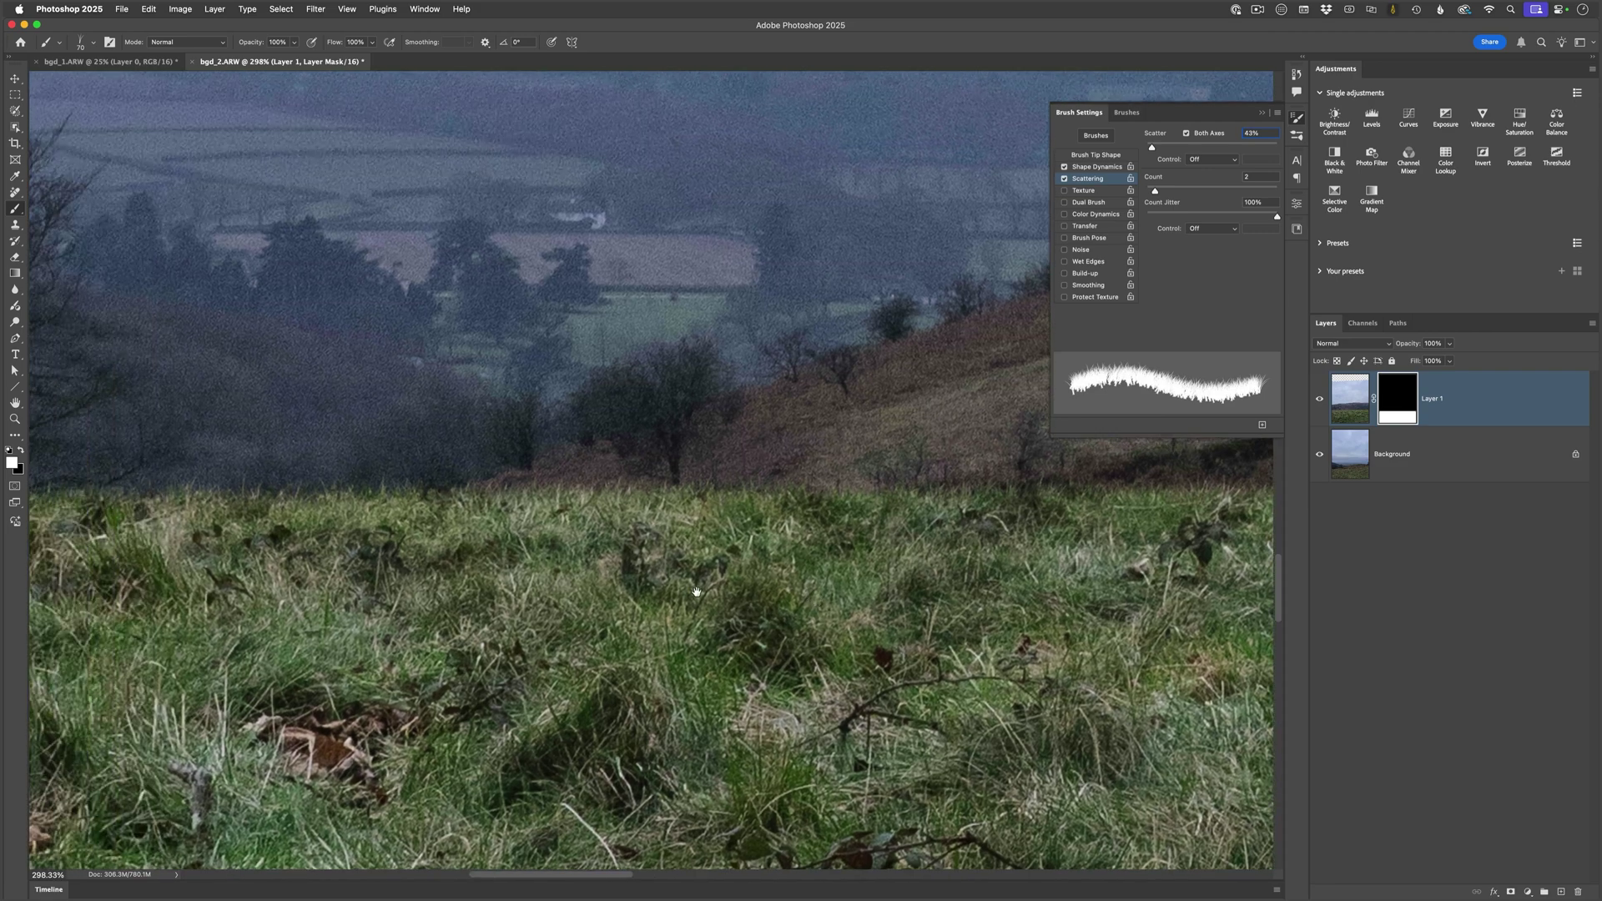
{"action": "scroll", "coordinate": [572, 579], "scroll_direction": "left", "scroll_amount": 10}
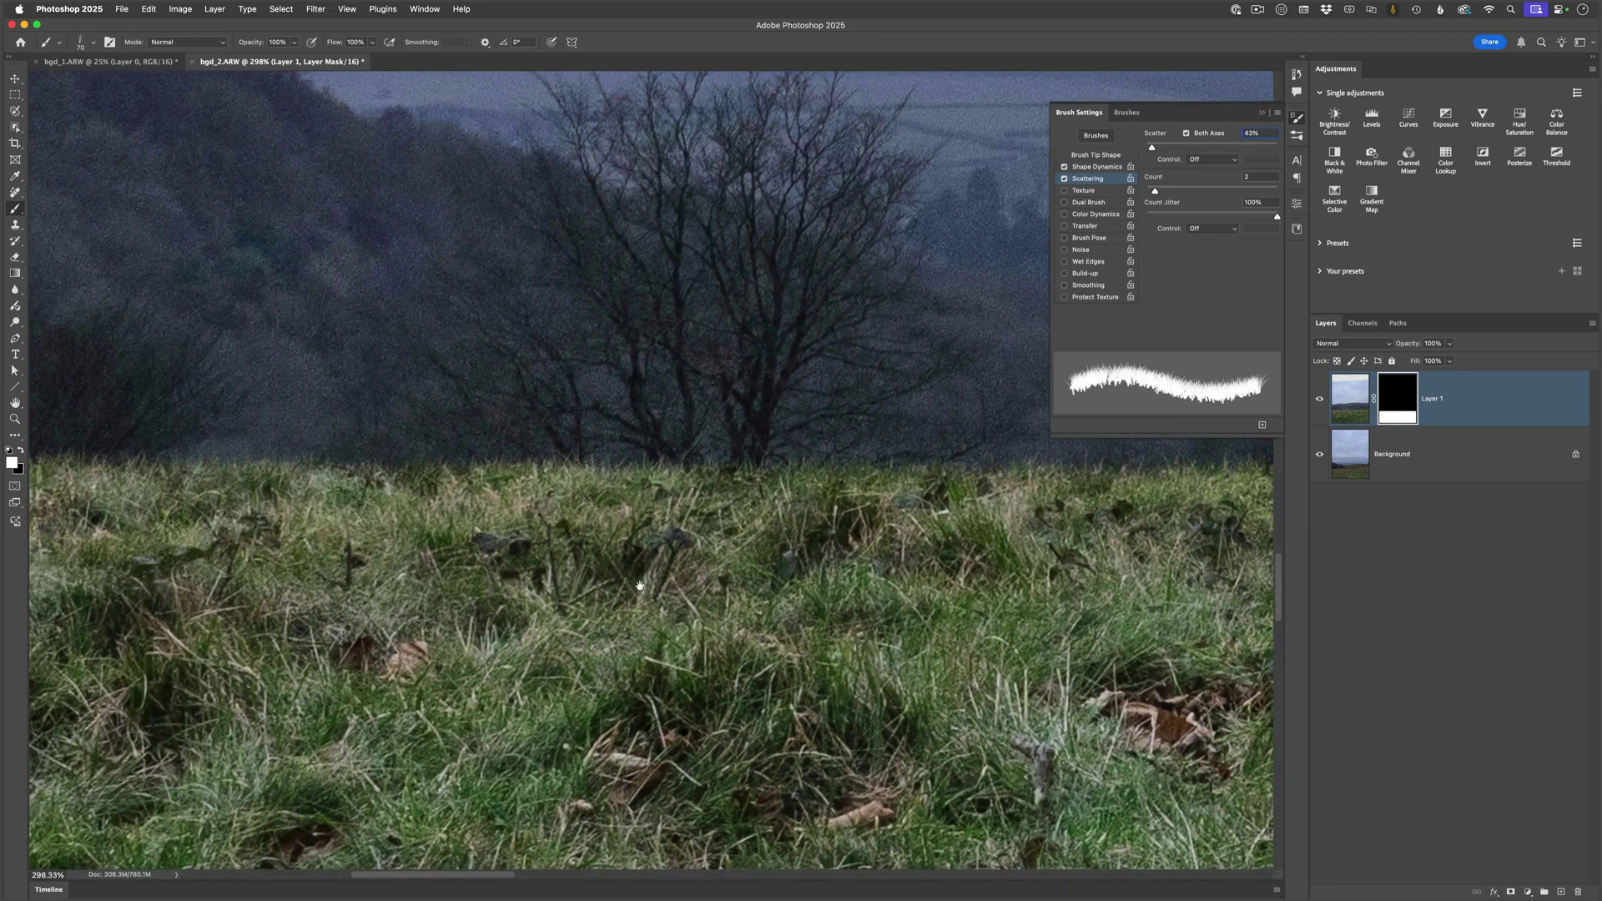
{"action": "scroll", "coordinate": [554, 601], "scroll_direction": "down", "scroll_amount": 12}
{"action": "scroll", "coordinate": [554, 600], "scroll_direction": "down", "scroll_amount": 3}
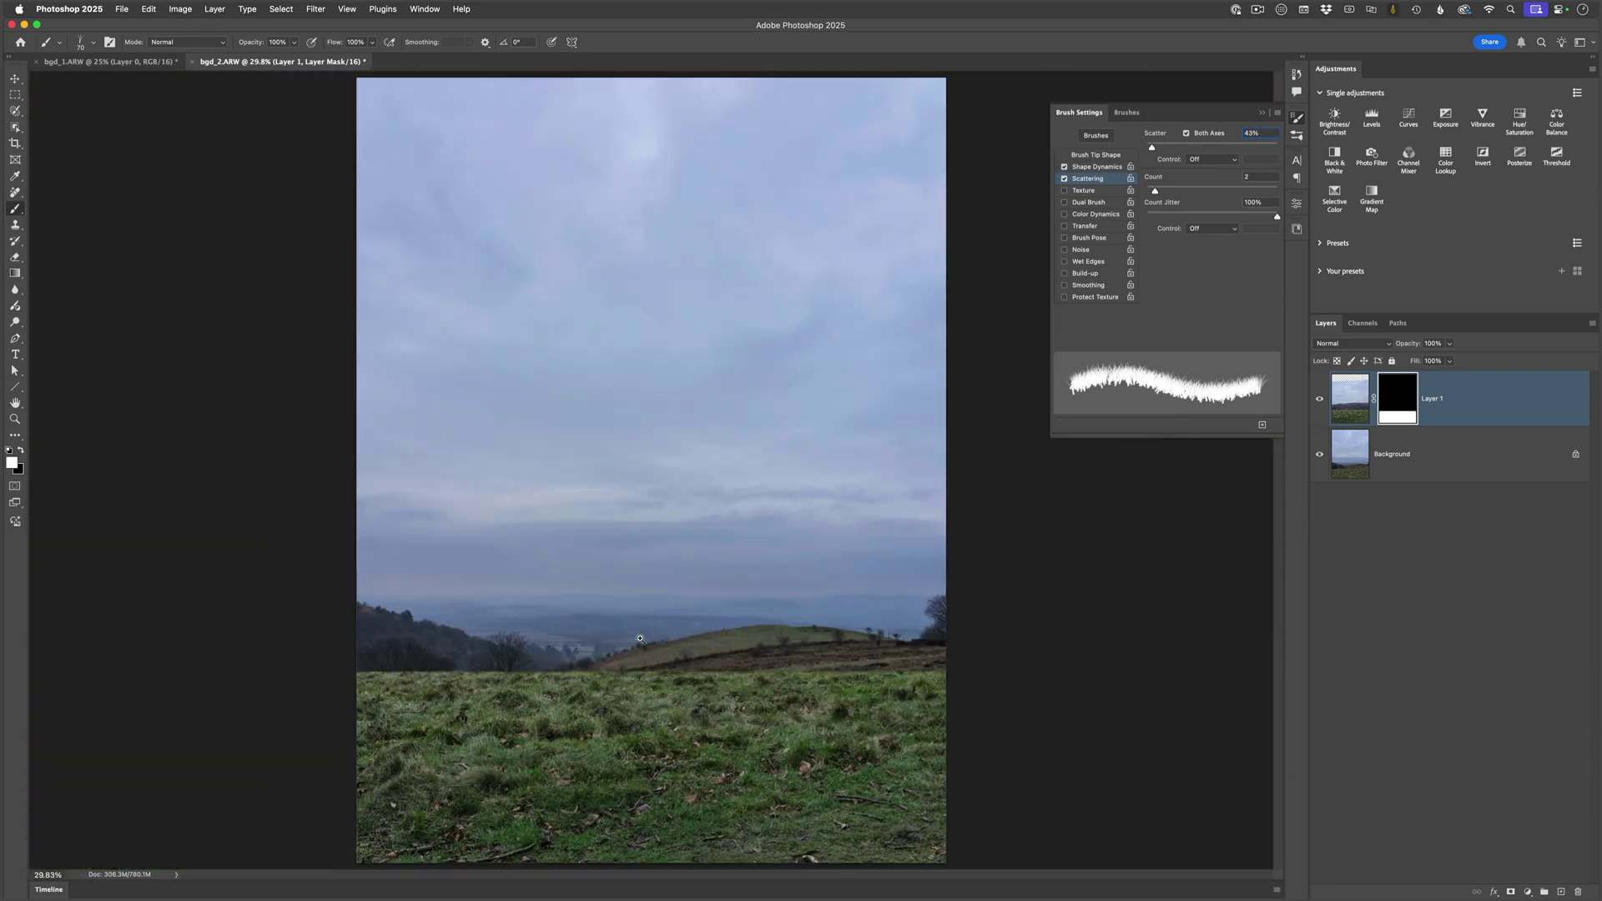
{"action": "scroll", "coordinate": [665, 644], "scroll_direction": "up", "scroll_amount": 2}
{"action": "scroll", "coordinate": [614, 642], "scroll_direction": "up", "scroll_amount": 3}
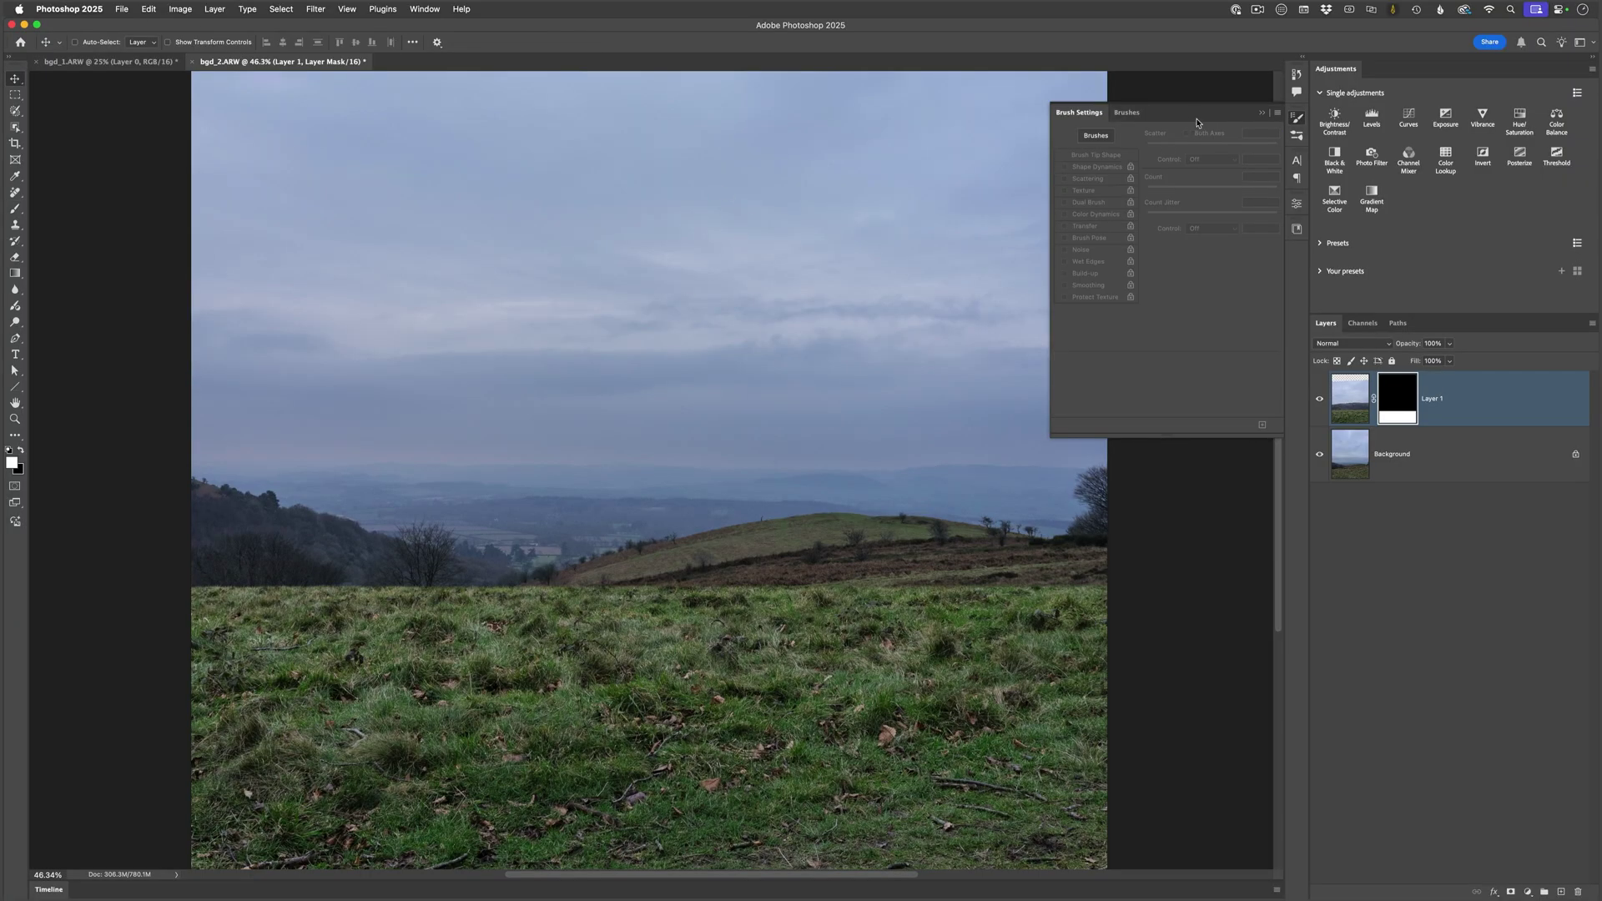
Close Brush Settings and open warrior.ARW in Camera Raw
{"action": "left_click", "coordinate": [1293, 120]}
{"action": "left_click", "coordinate": [135, 10]}
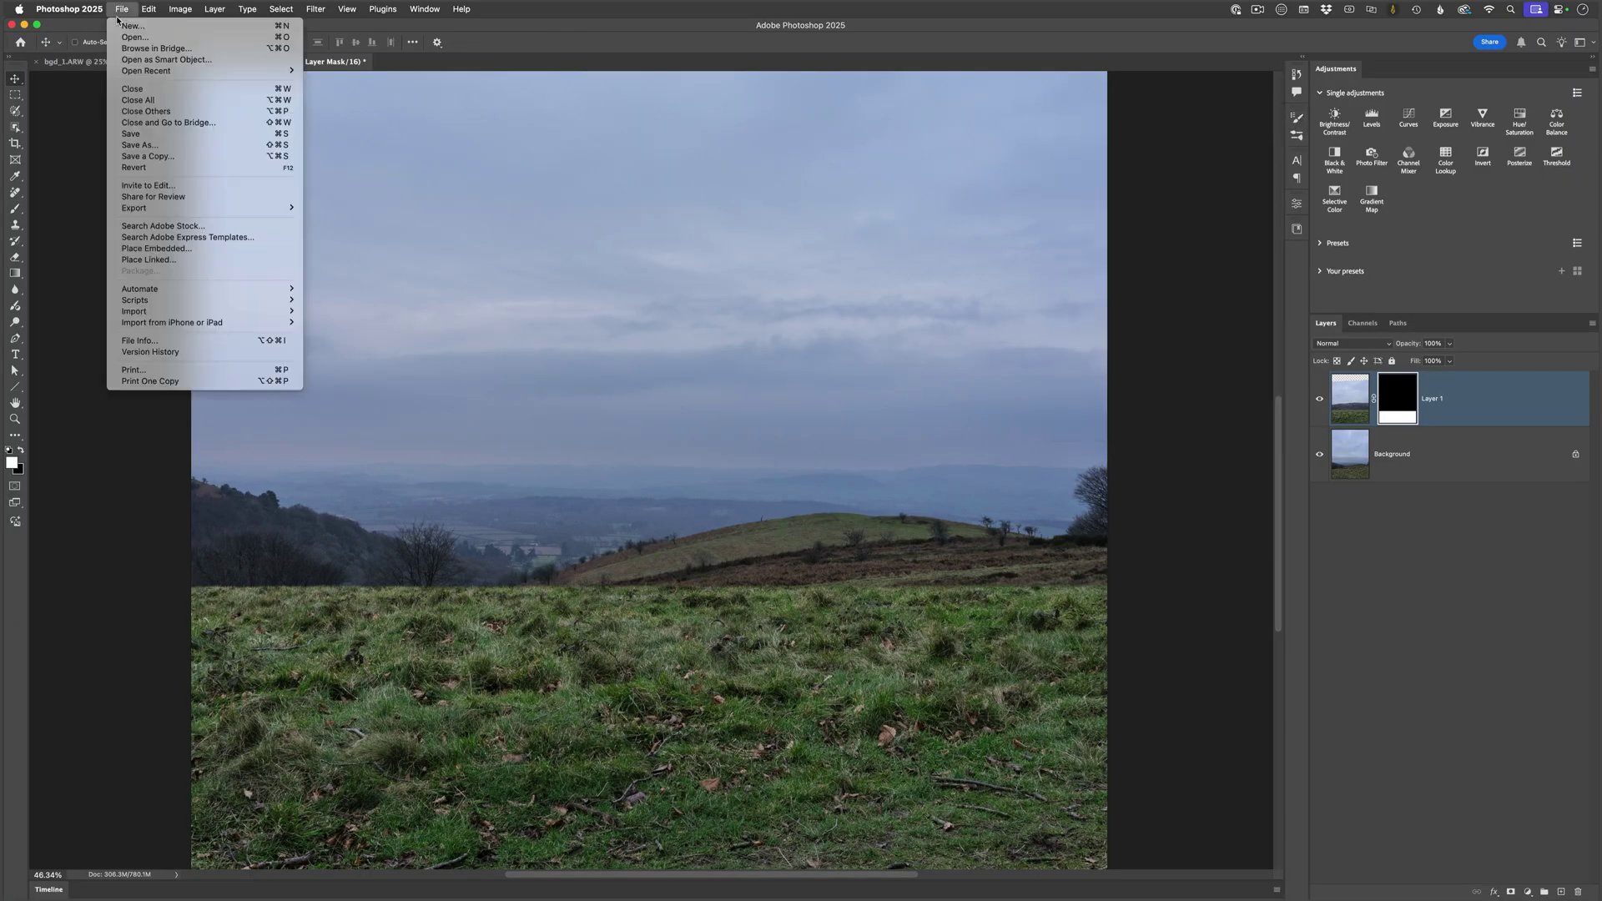
{"action": "left_click", "coordinate": [146, 36]}
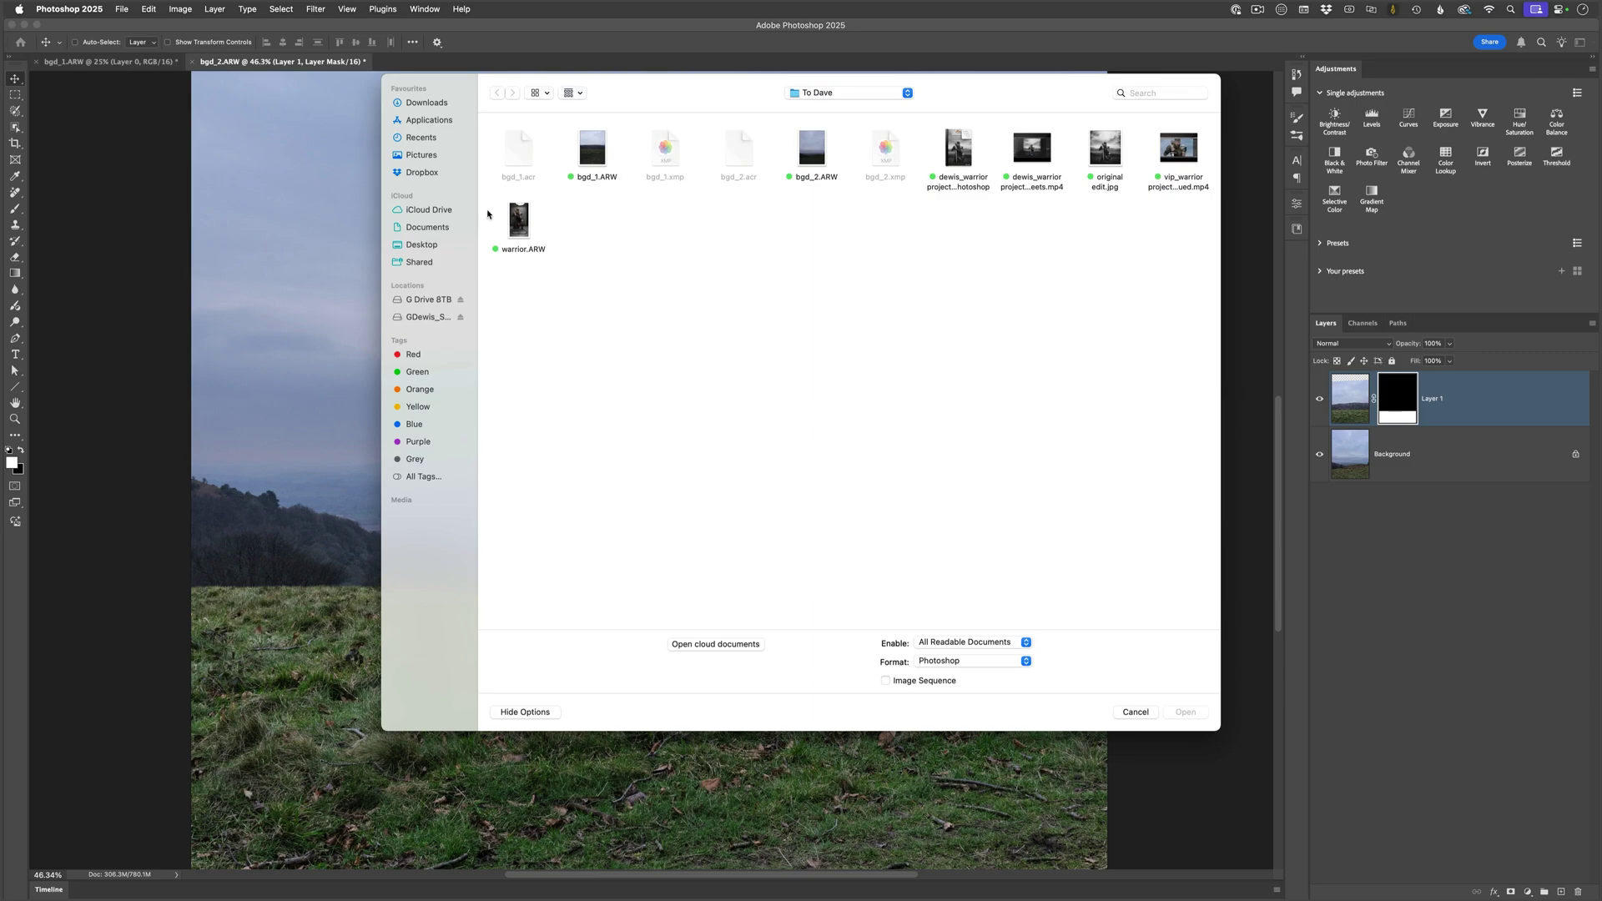
{"action": "left_click", "coordinate": [519, 221]}
{"action": "left_click", "coordinate": [1188, 717]}
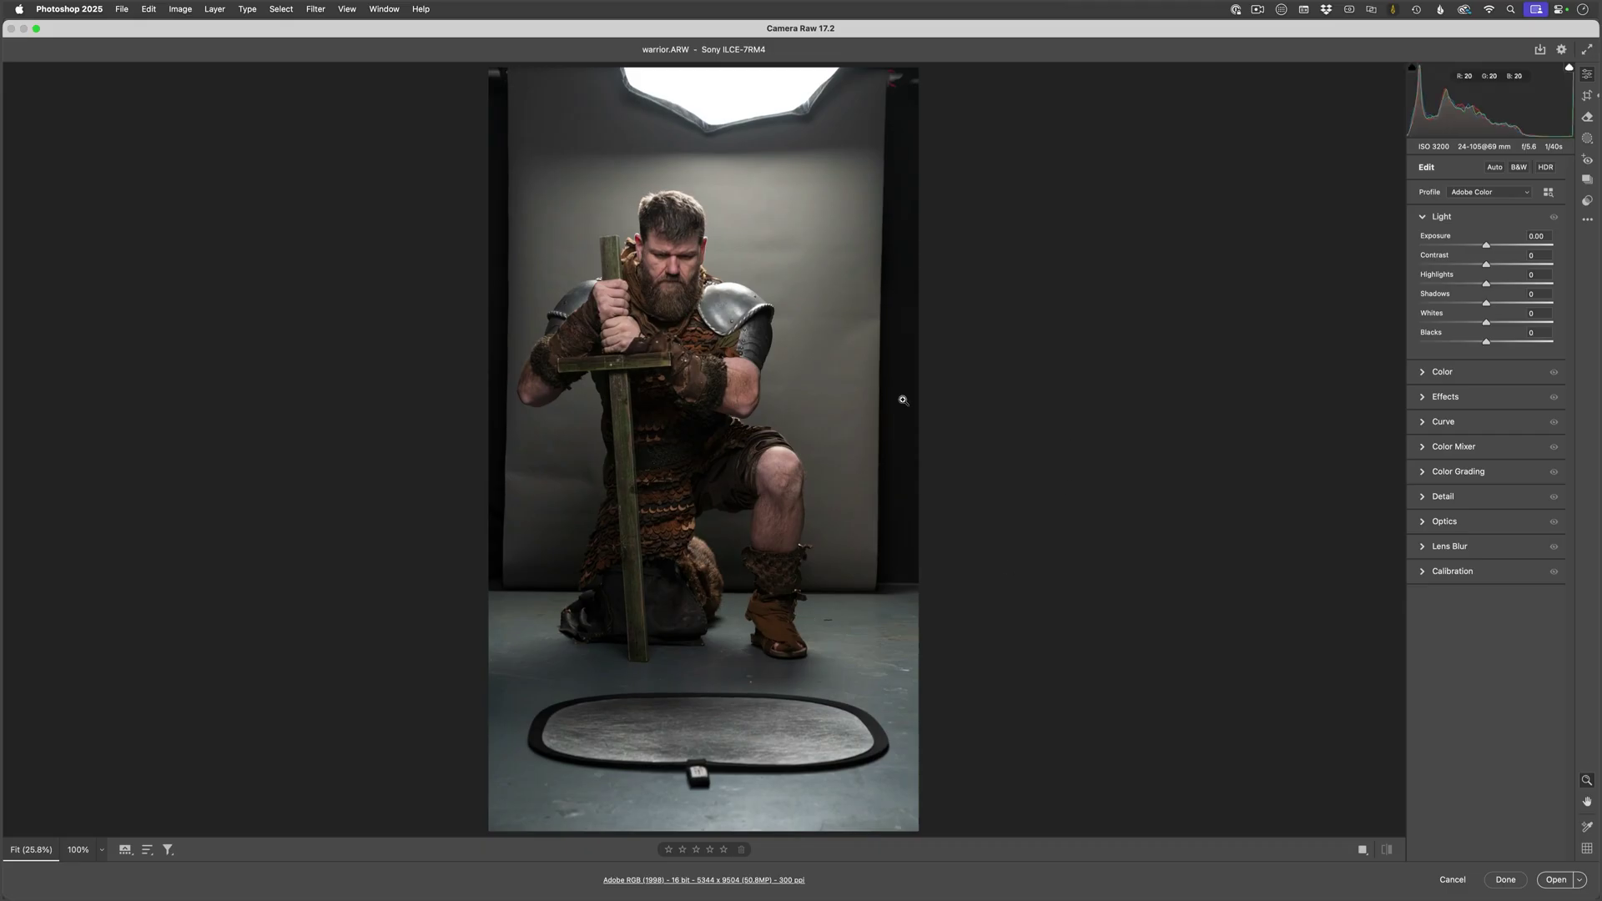
Widen the crop beyond the photo's original left and right sides
{"action": "left_click", "coordinate": [1587, 95]}
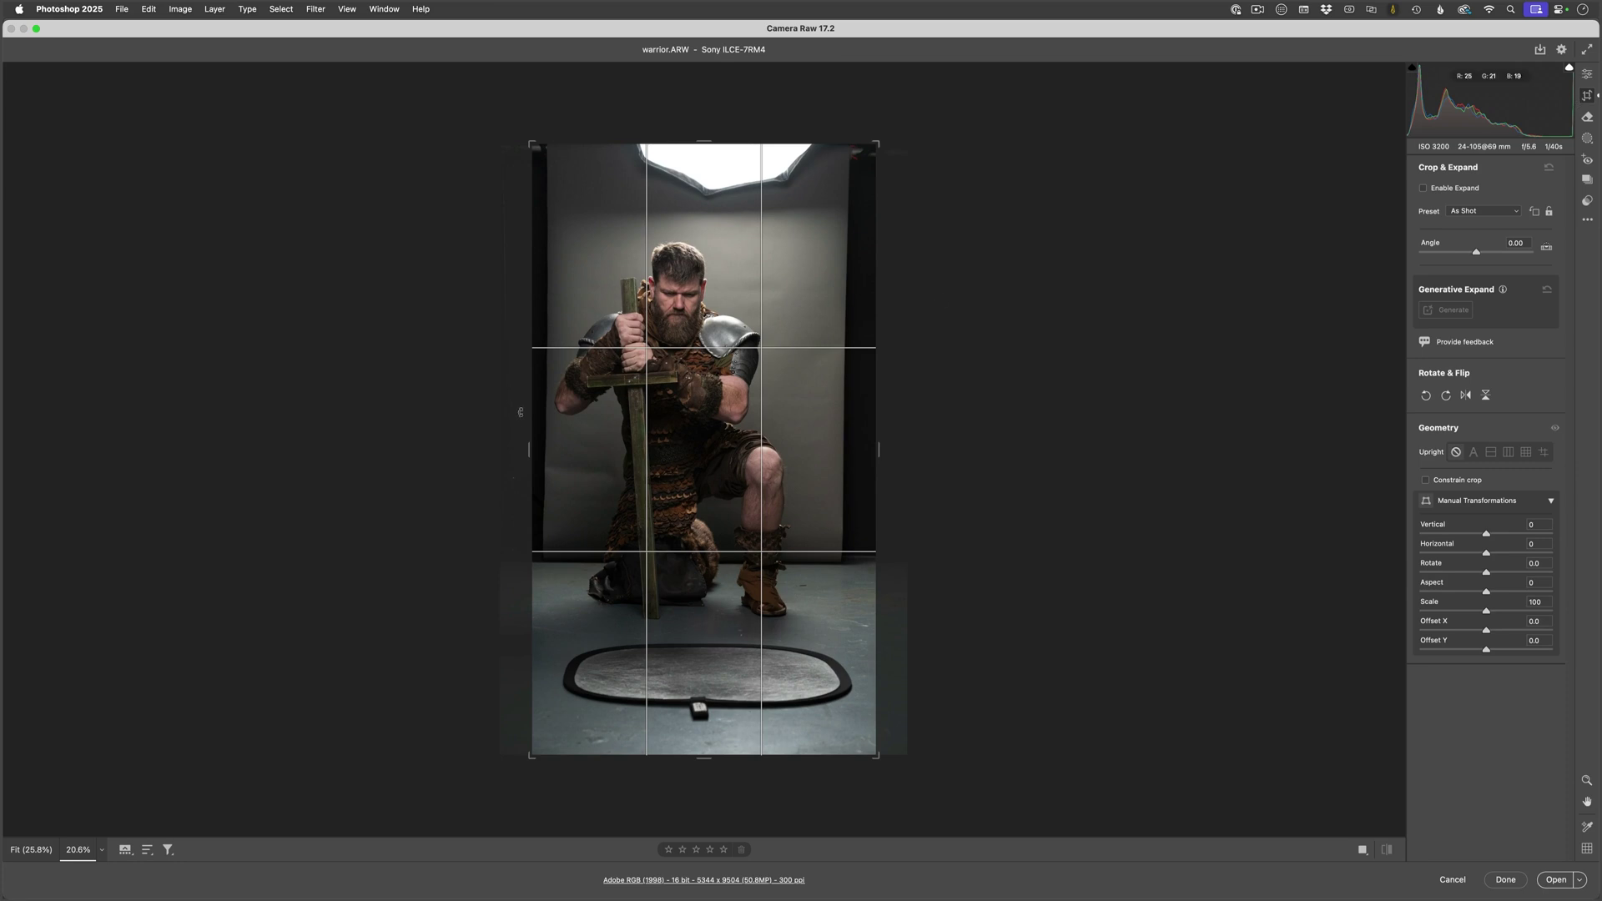
{"action": "left_click_drag", "start_coordinate": [529, 448], "coordinate": [497, 448]}
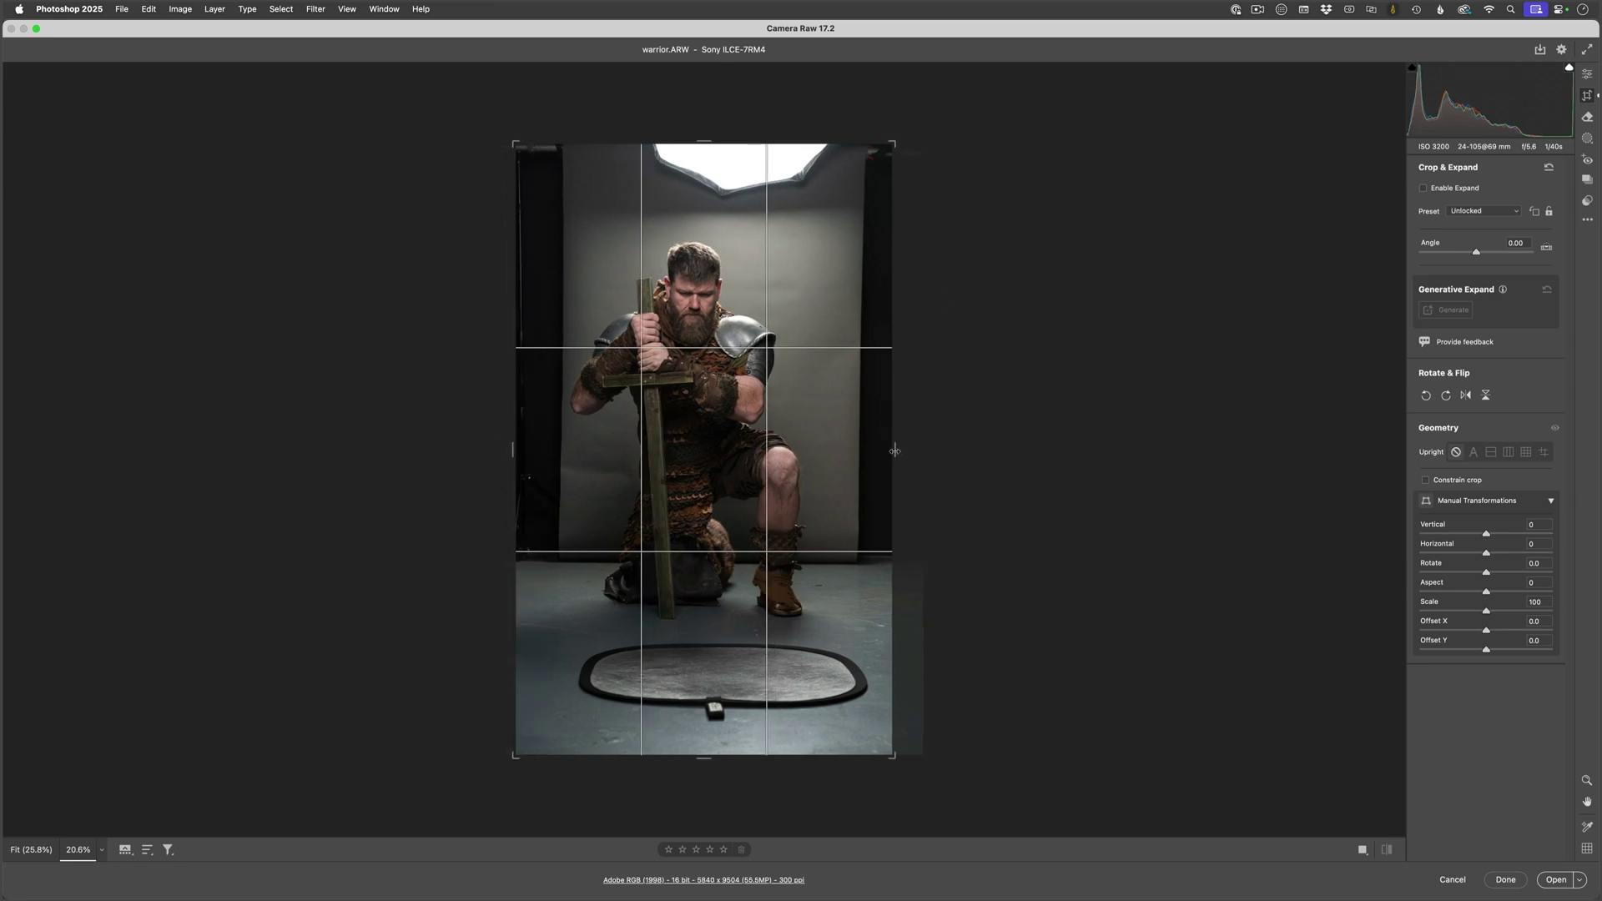
{"action": "left_click_drag", "start_coordinate": [894, 452], "coordinate": [924, 452]}
{"action": "key", "text": "Return"}
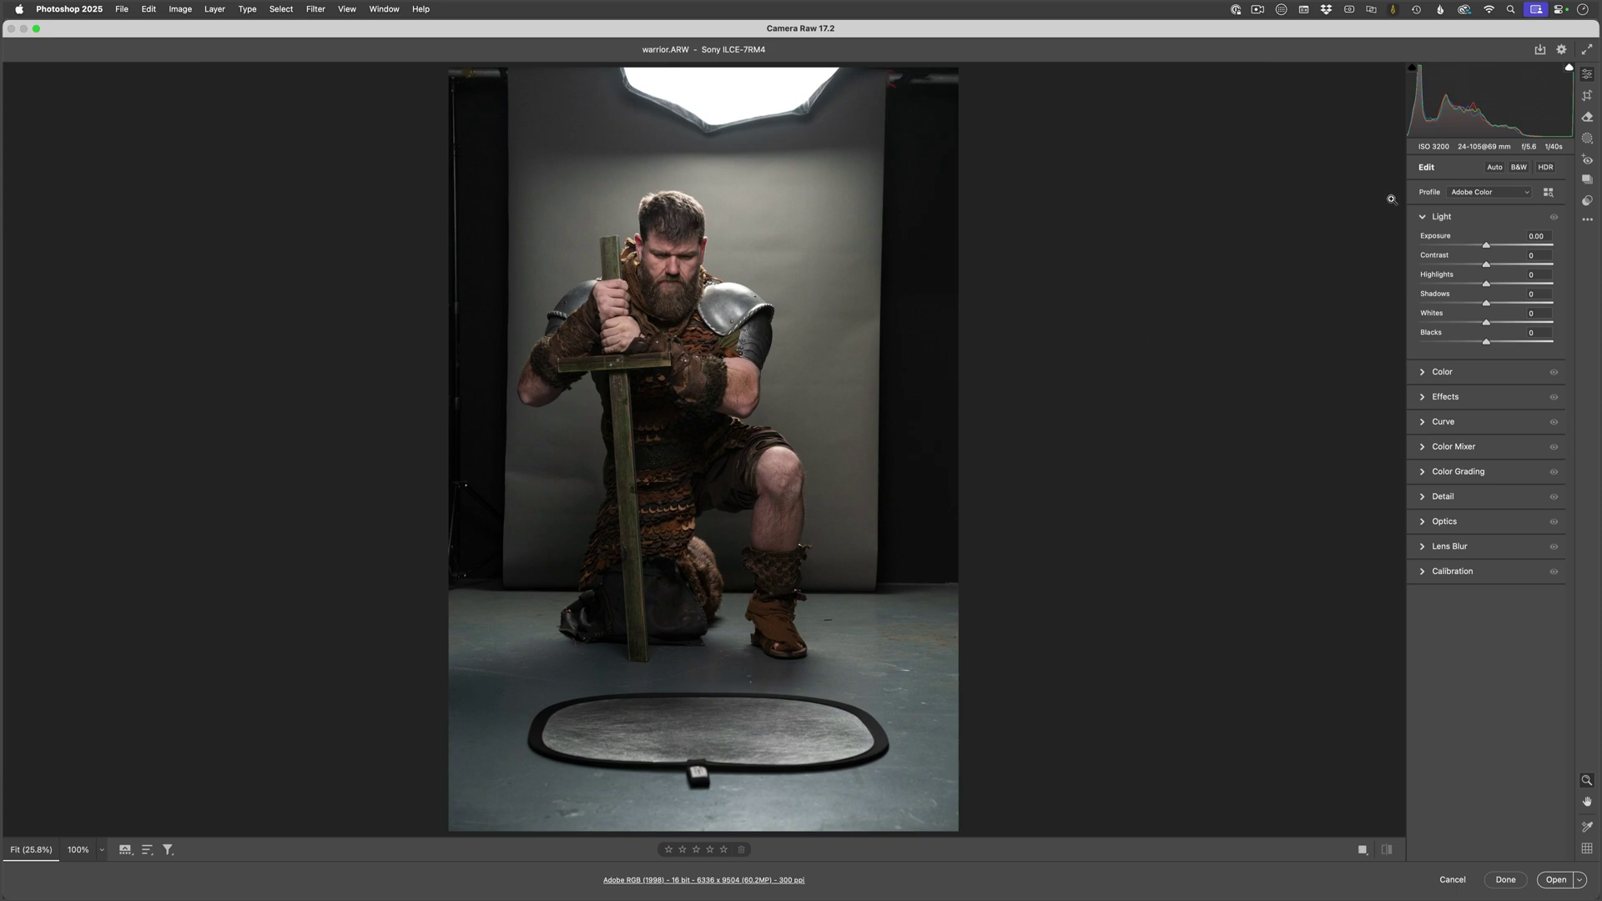
Apply the Adobe Neutral profile and open the processed photo in Photoshop
{"action": "left_click", "coordinate": [1475, 192]}
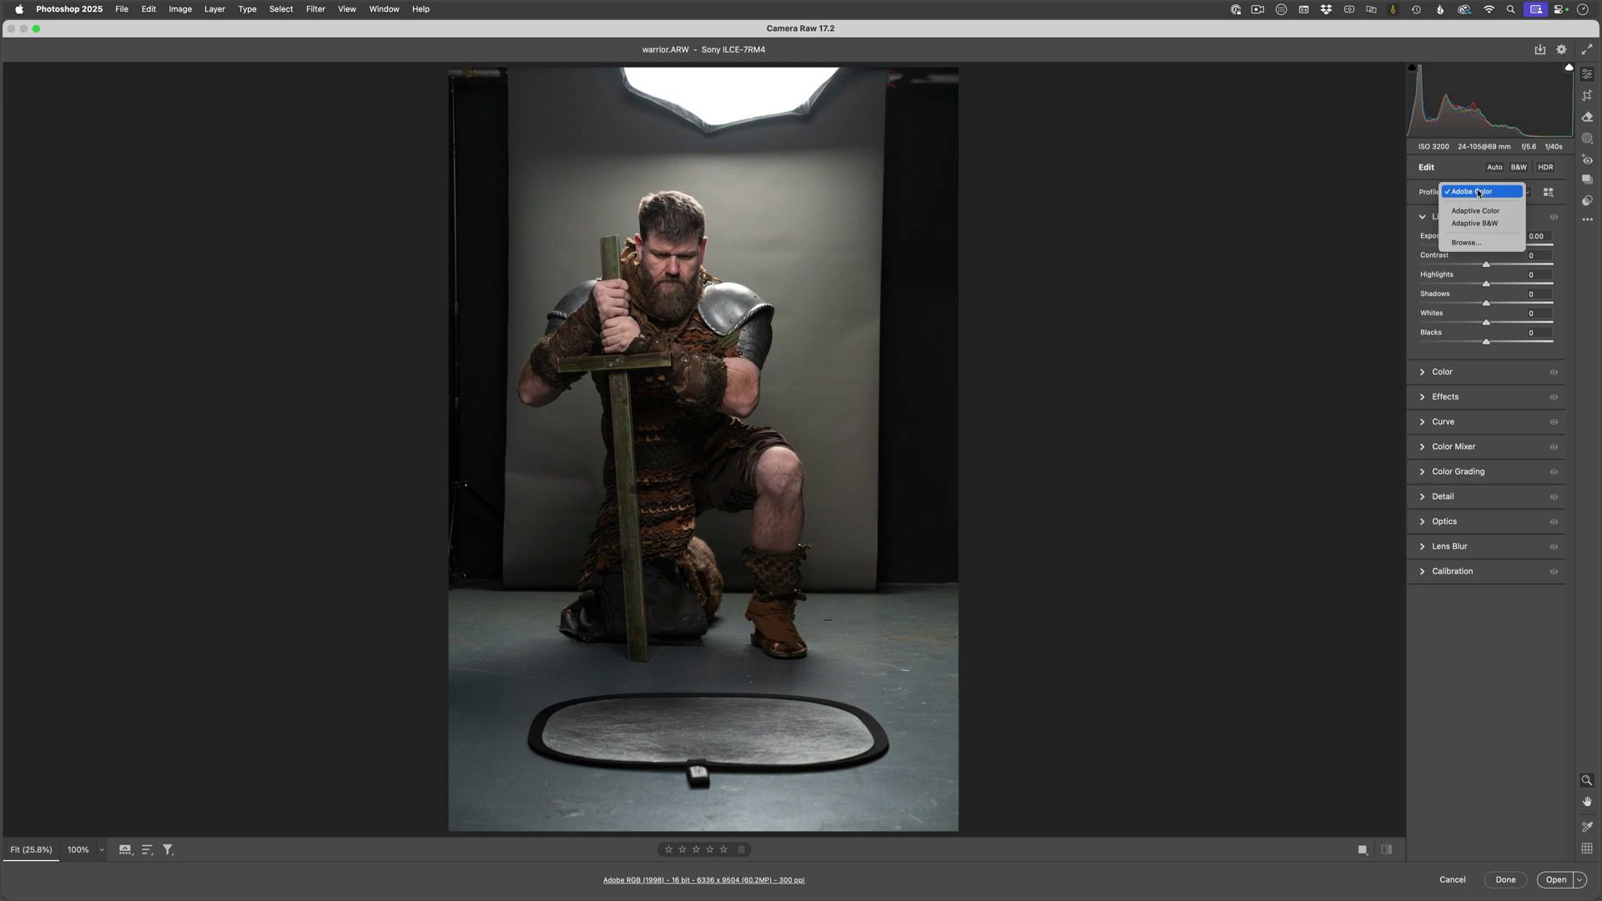
{"action": "left_click", "coordinate": [1467, 243]}
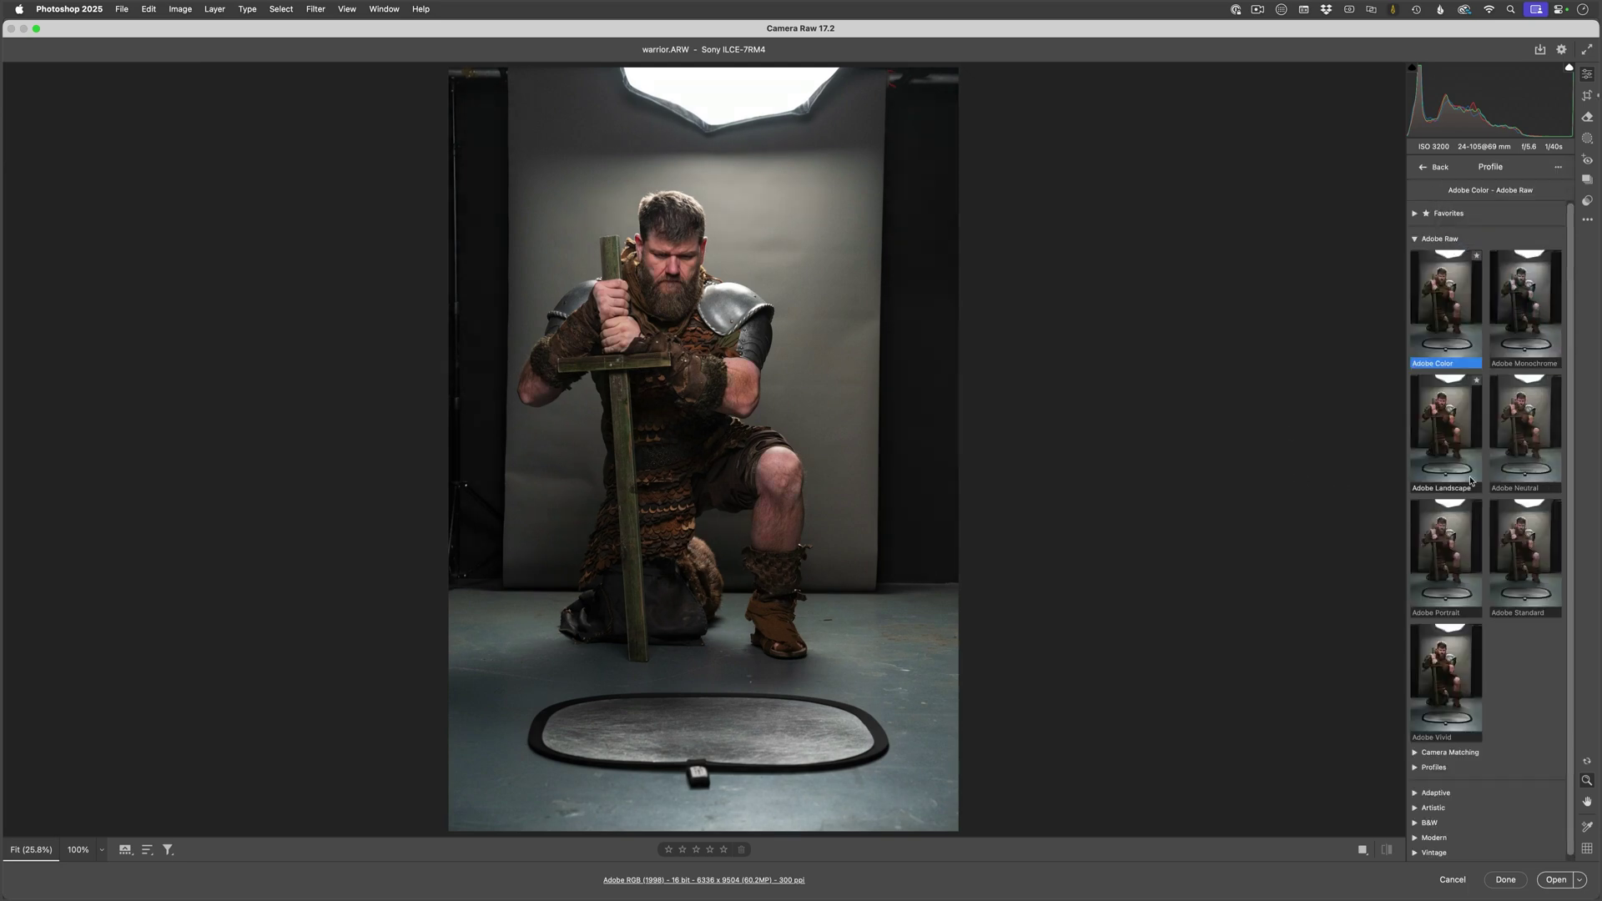
{"action": "left_click", "coordinate": [1523, 431]}
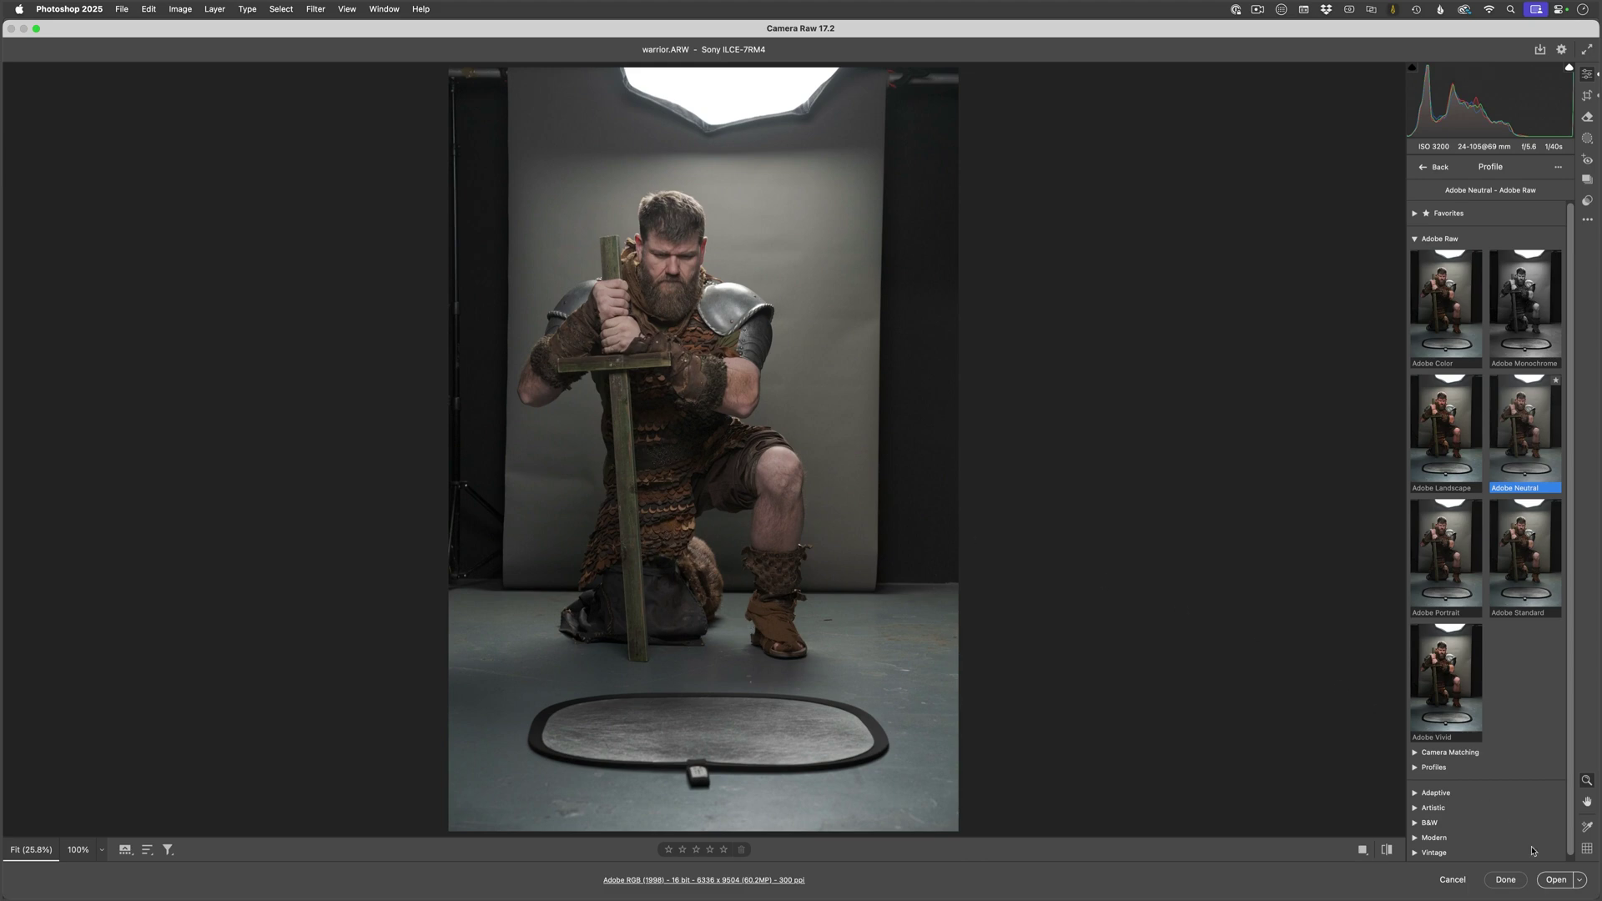
{"action": "left_click", "coordinate": [1556, 882]}
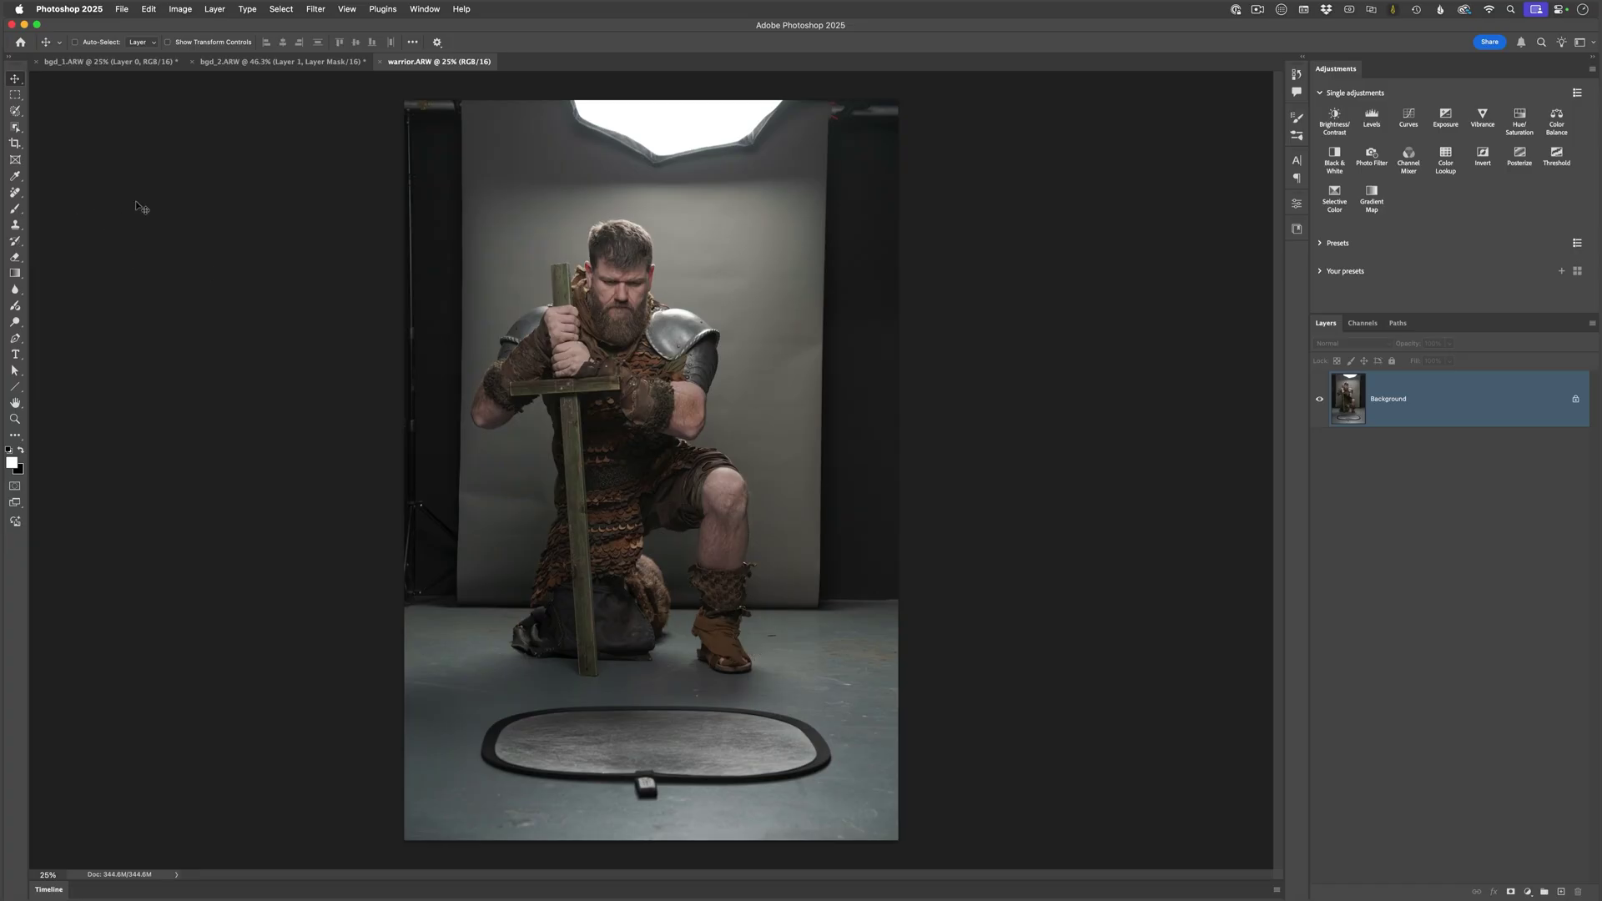
Run Select Subject in Cloud (Detailed results) mode to select the warrior, sword and rock
{"action": "key", "text": "w"}
{"action": "right_click", "coordinate": [15, 130]}
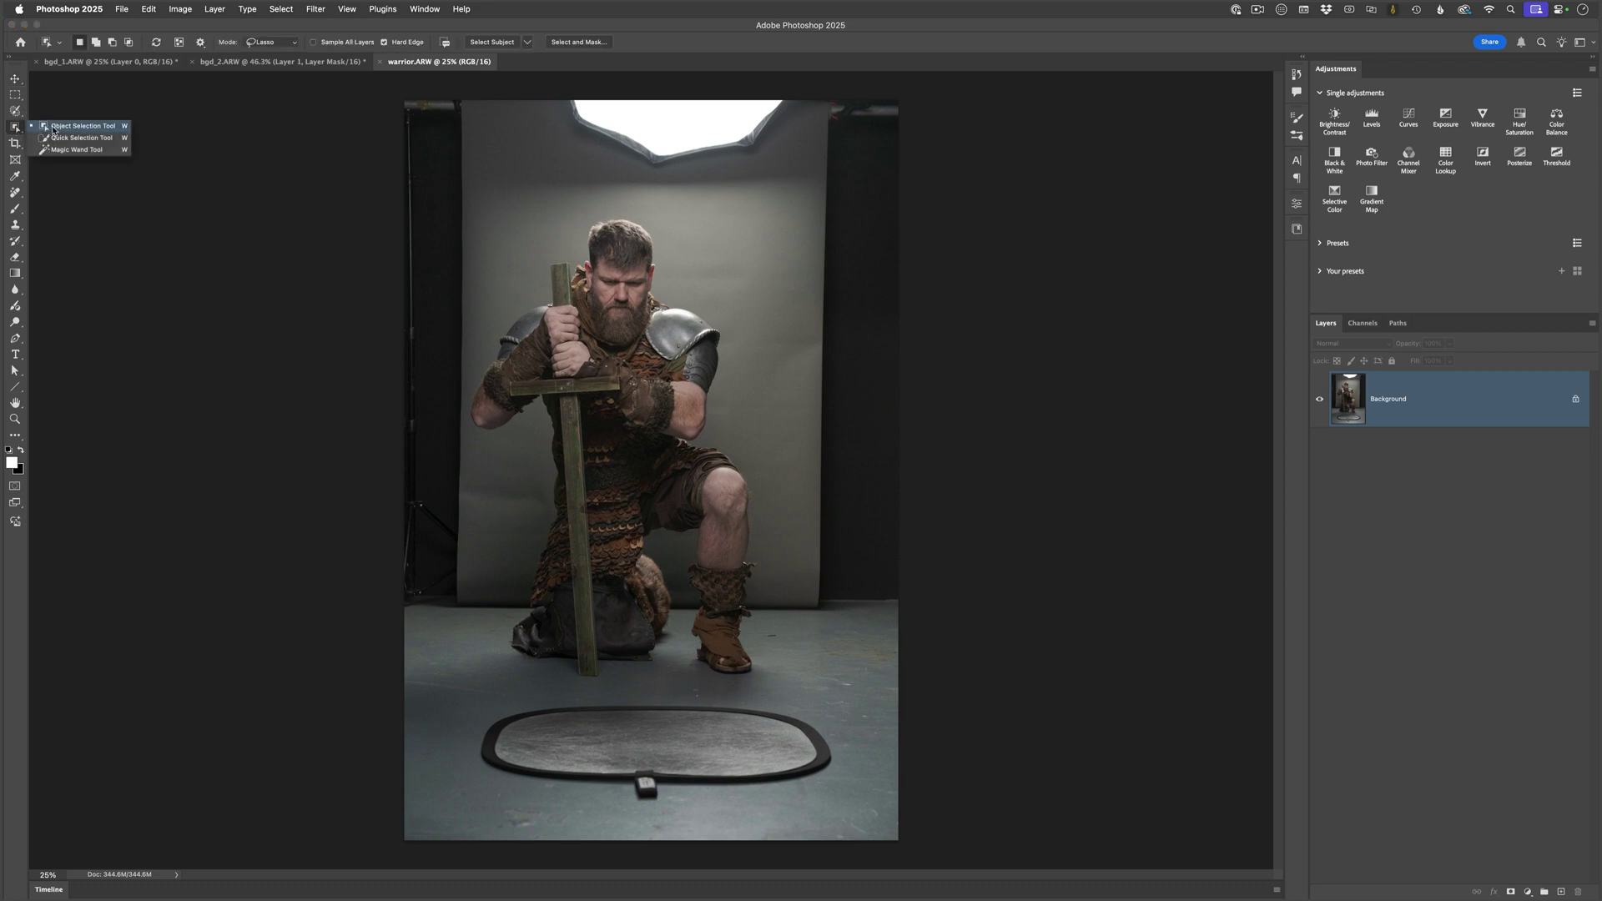
{"action": "left_click", "coordinate": [68, 130]}
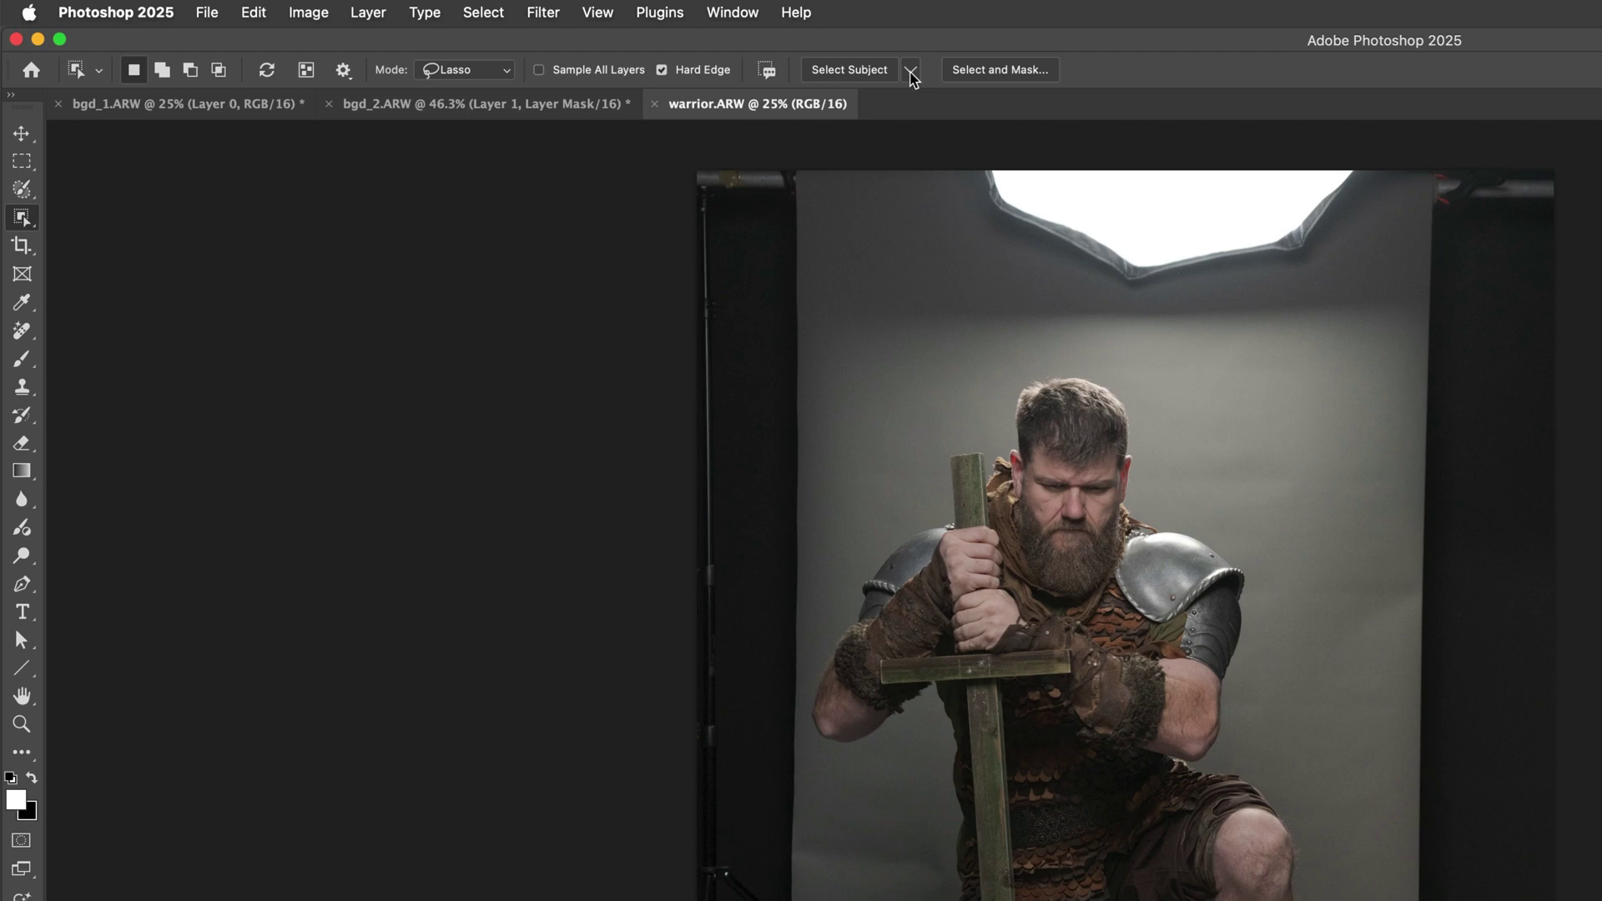
{"action": "left_click", "coordinate": [912, 73]}
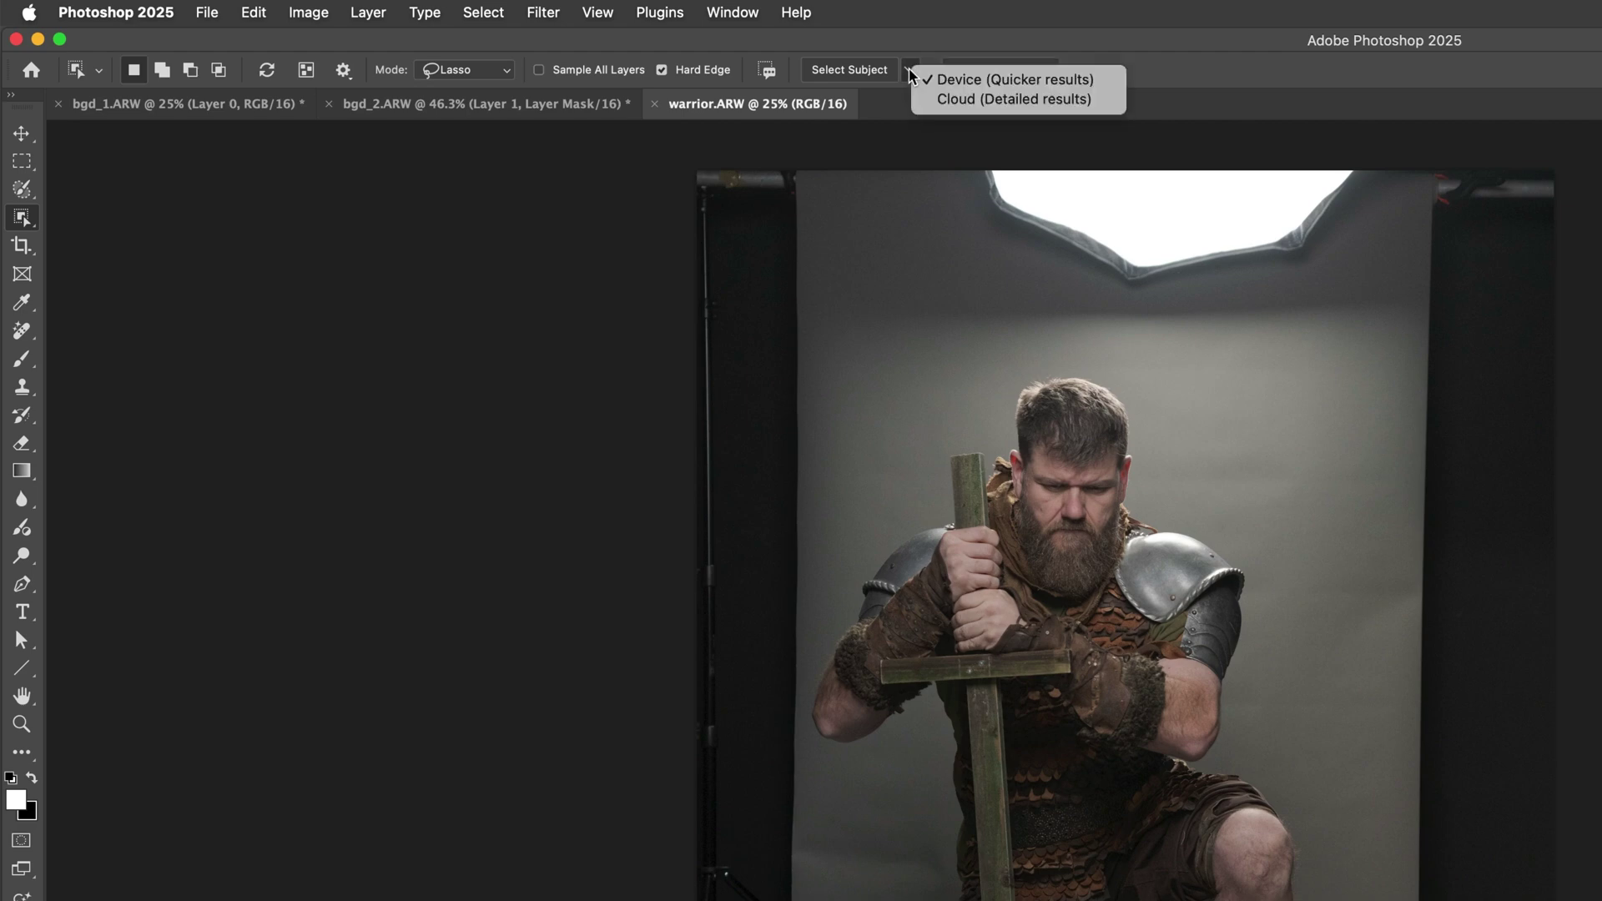
{"action": "left_click", "coordinate": [1034, 100]}
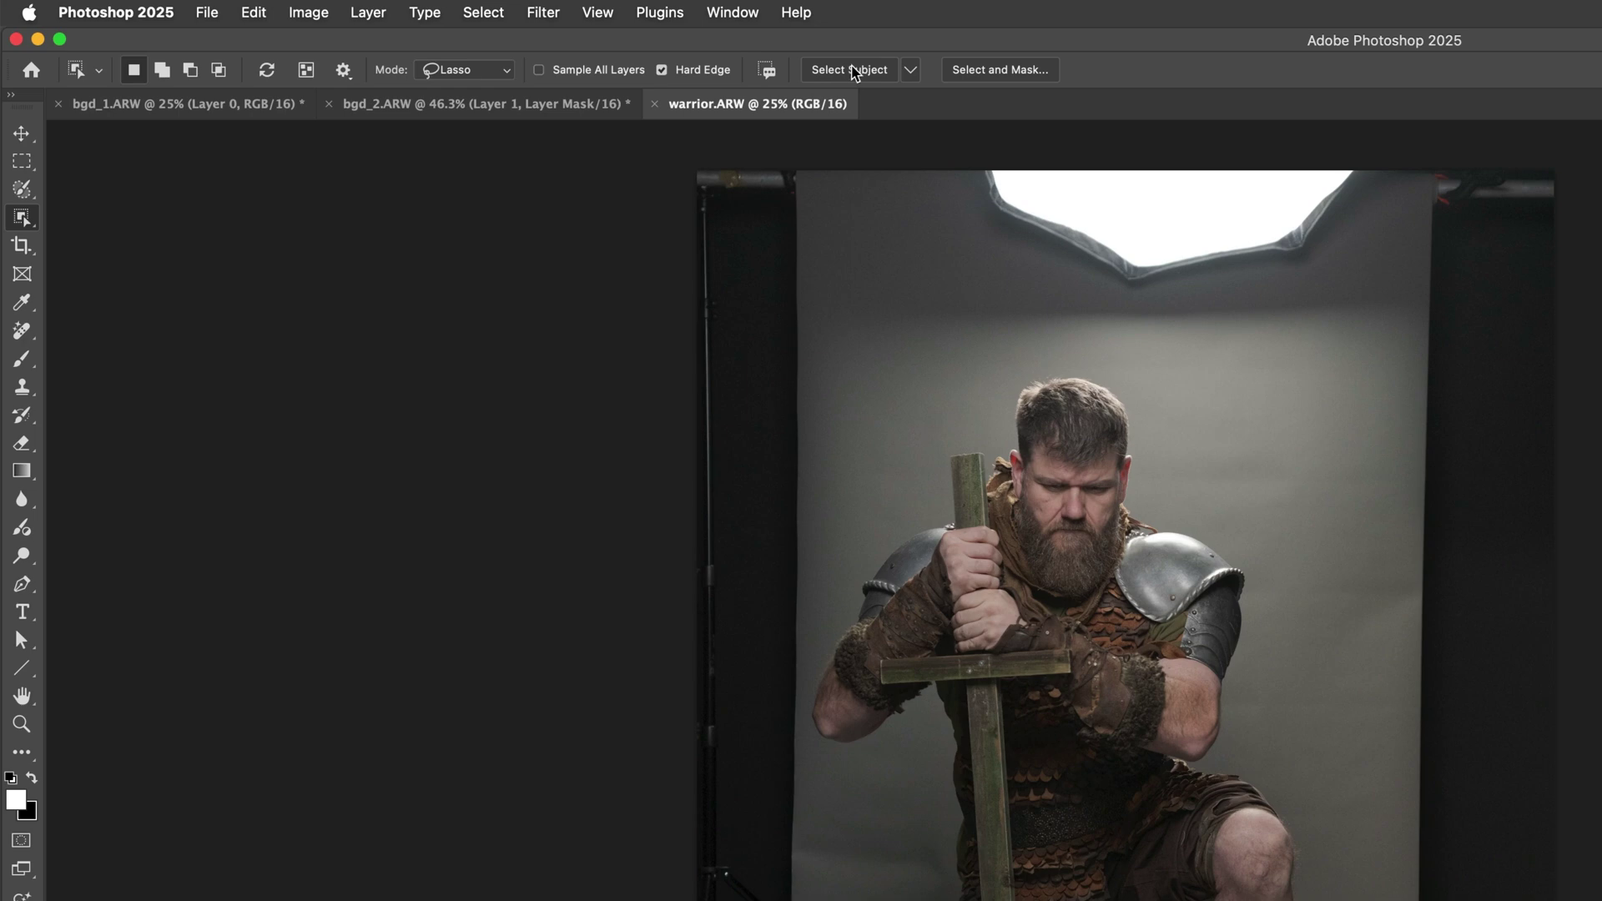
{"action": "left_click", "coordinate": [848, 72]}
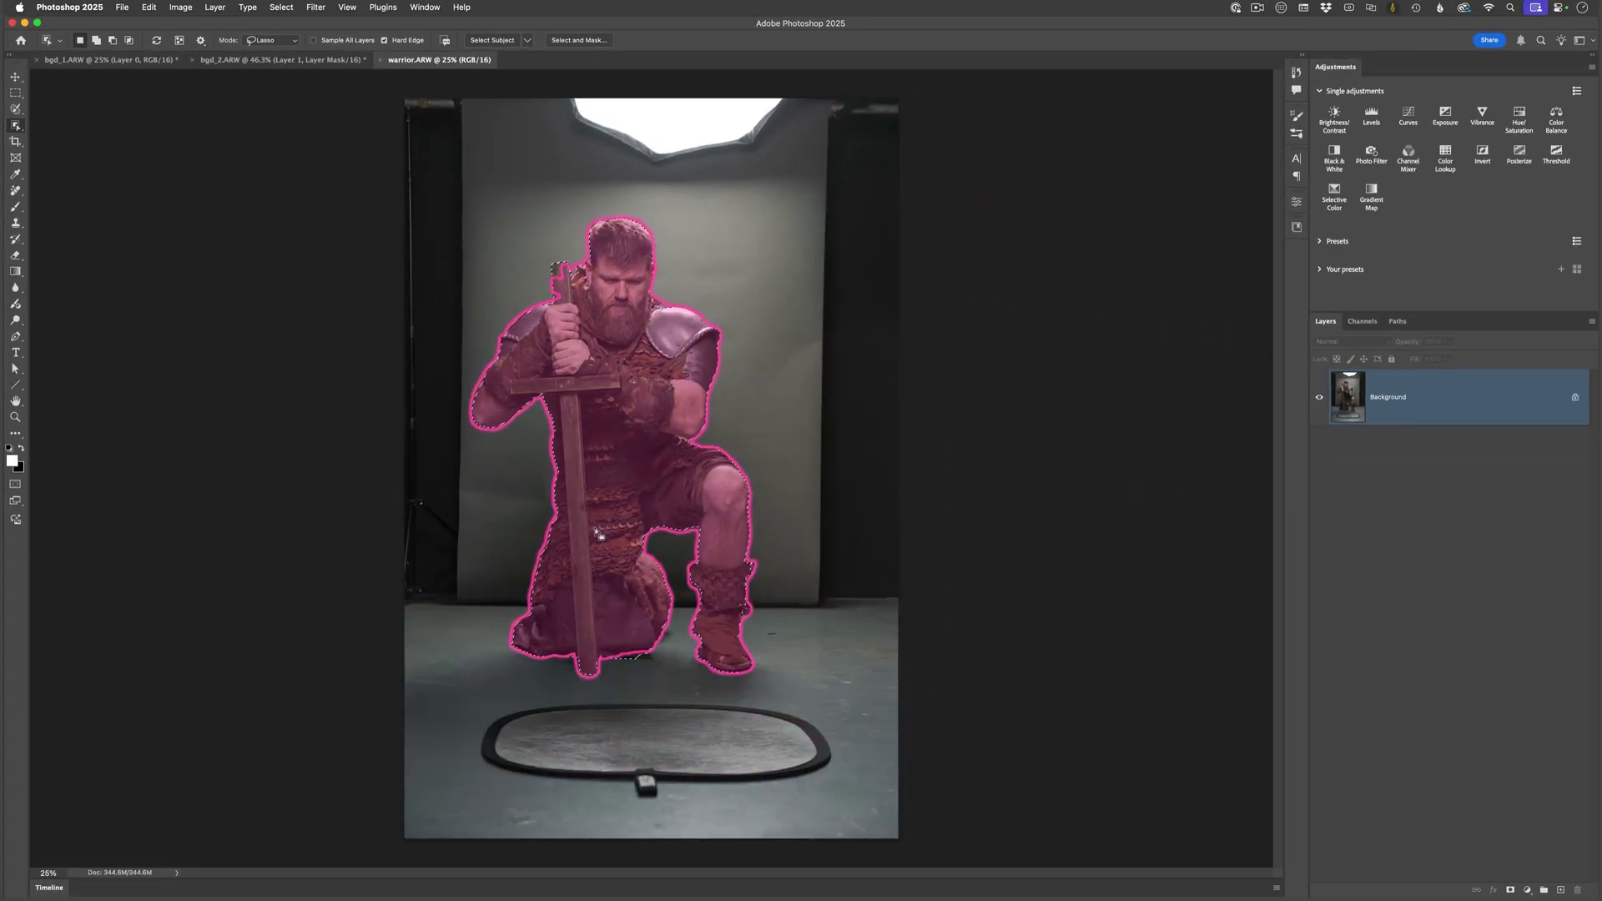
{"action": "key", "text": "v"}
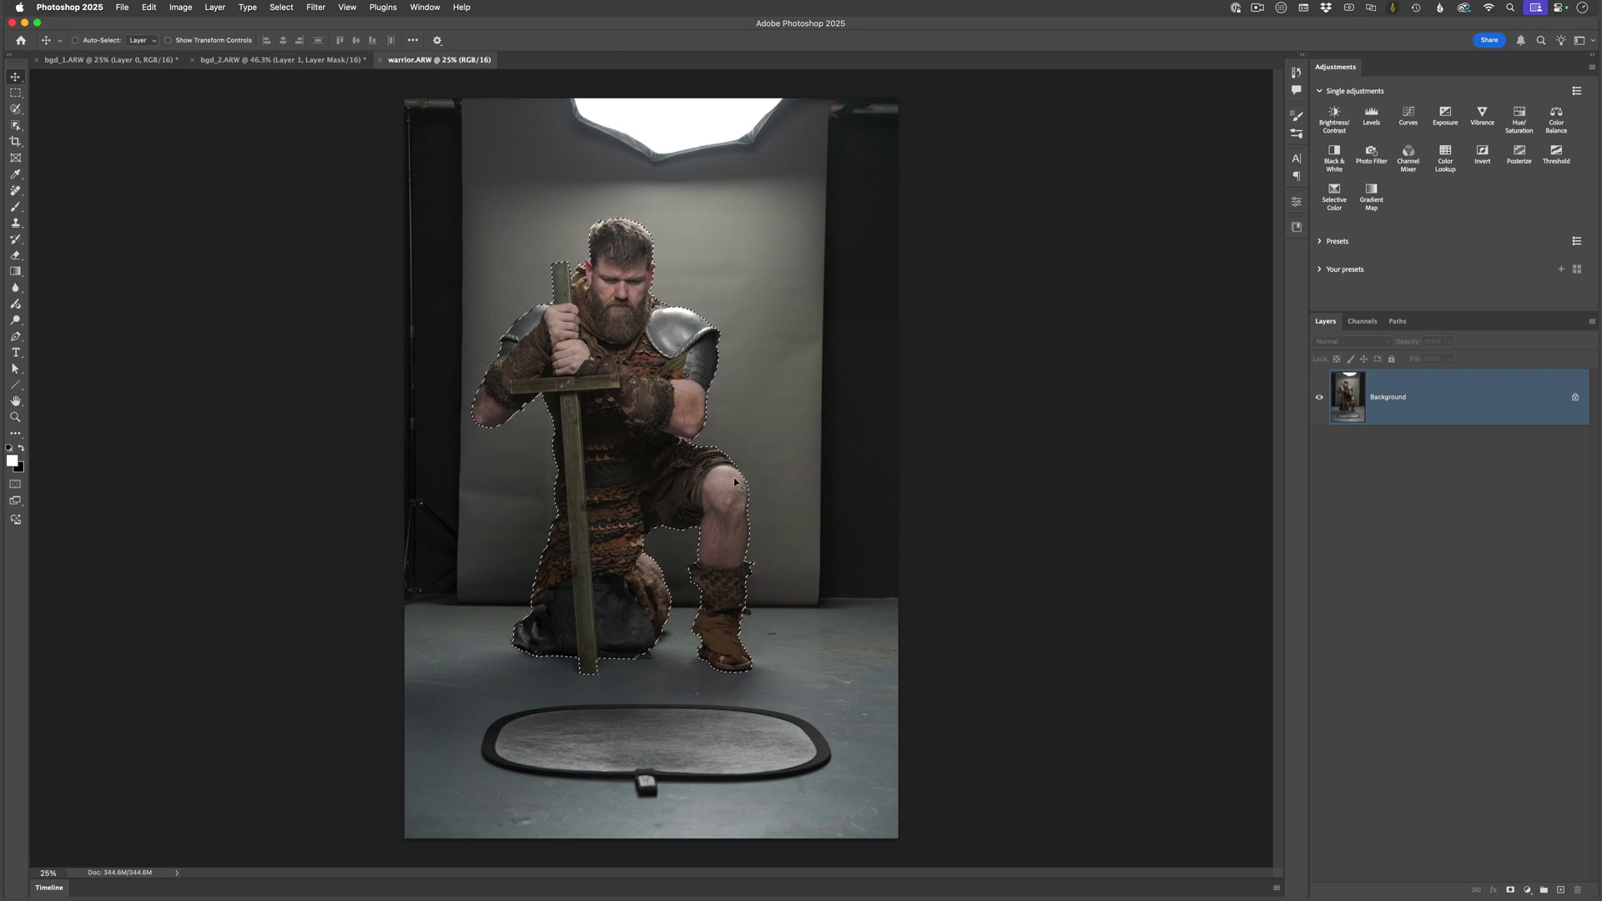
Mask the warrior layer, drag it into bgd_2 and position him kneeling on the grass
{"action": "left_click", "coordinate": [1509, 890]}
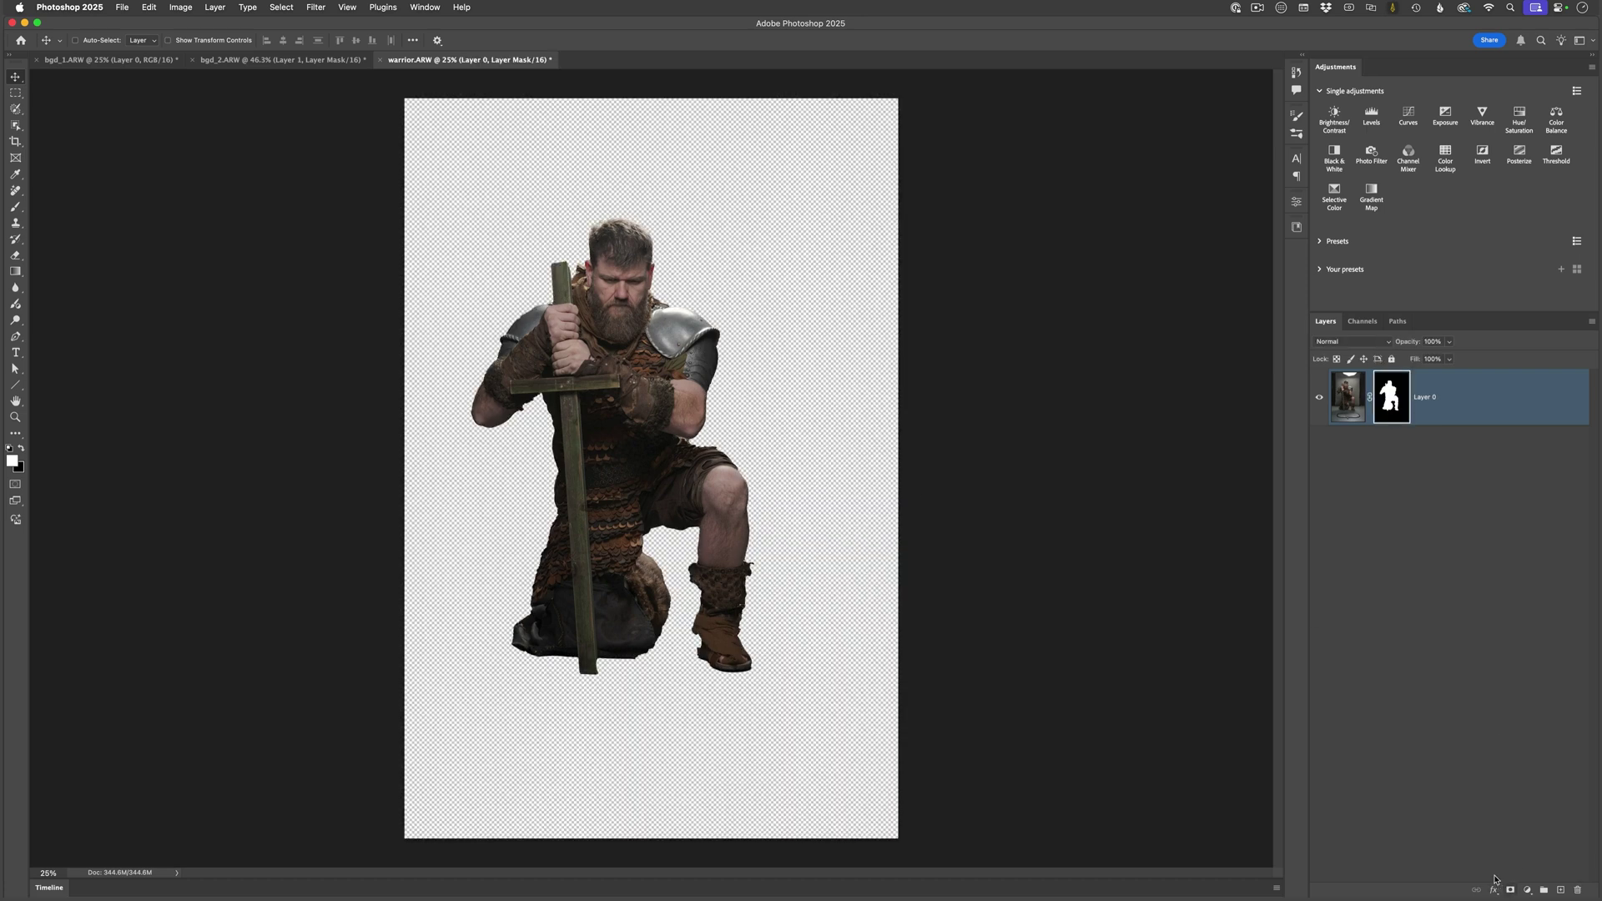
{"action": "left_click", "coordinate": [1346, 394]}
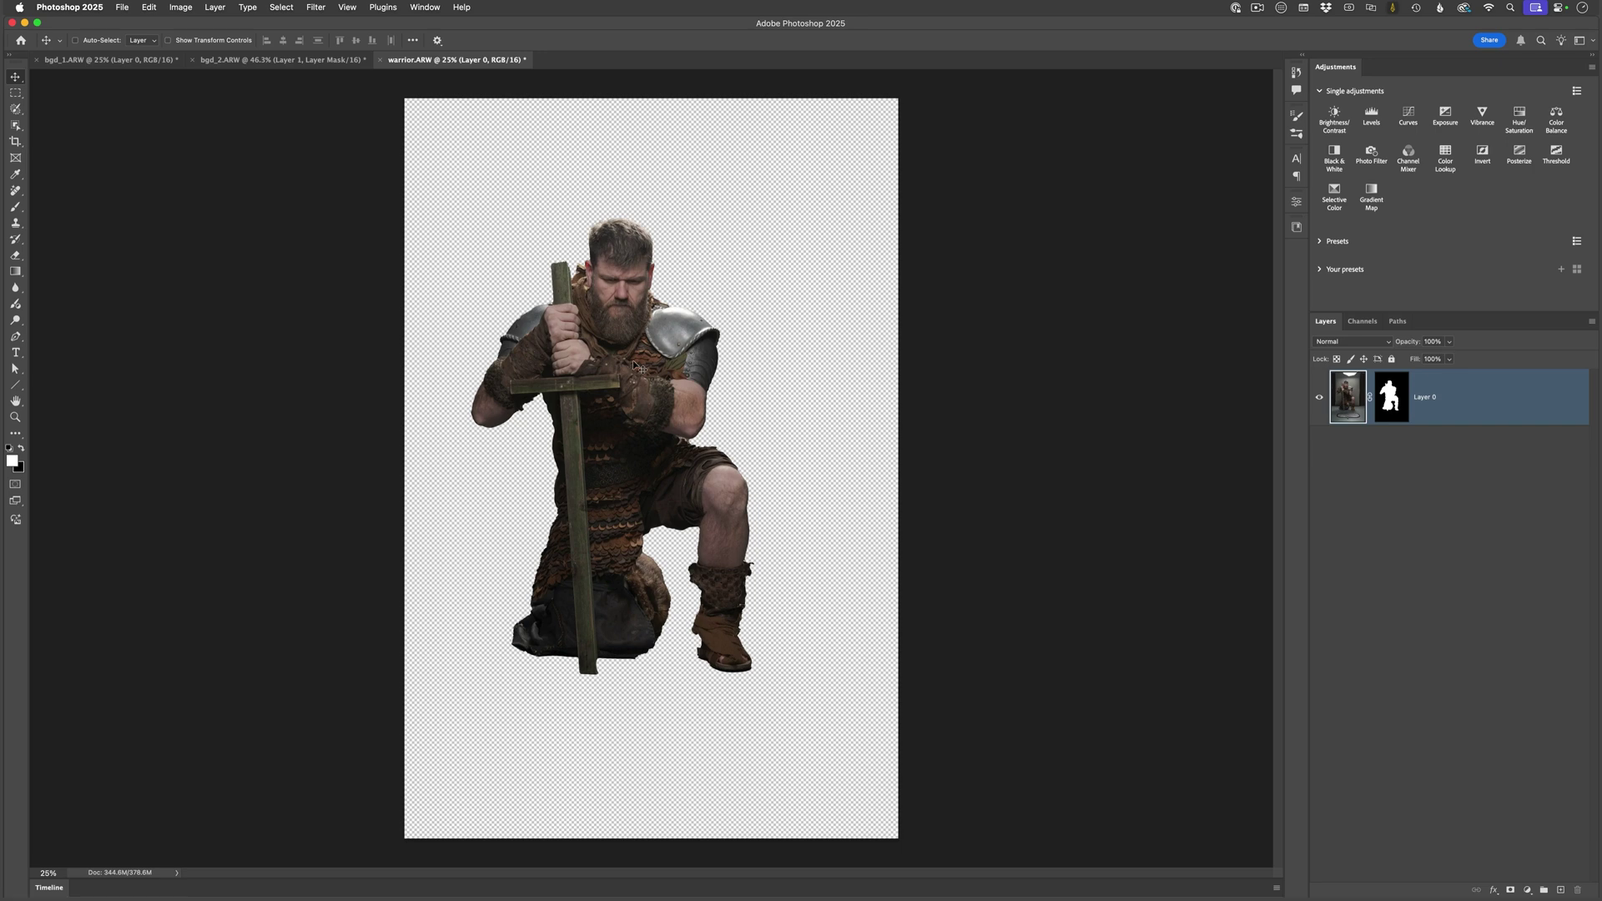
{"action": "left_click_drag", "start_coordinate": [634, 367], "coordinate": [353, 117]}
{"action": "left_click_drag", "start_coordinate": [643, 465], "coordinate": [659, 494]}
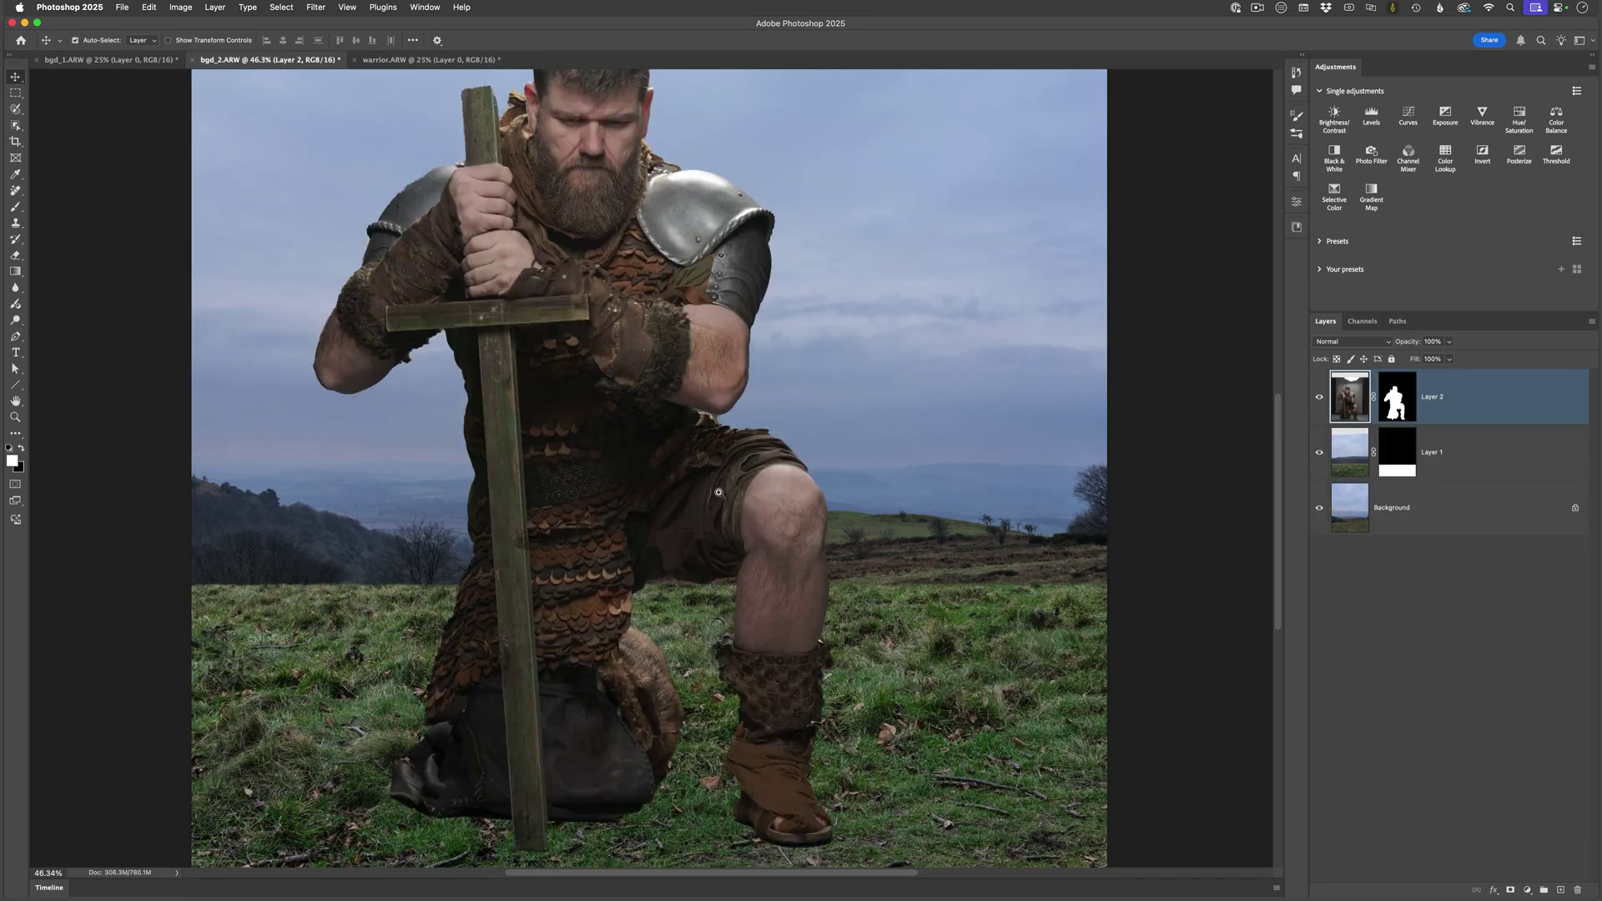
{"action": "key", "text": "super+0"}
{"action": "left_click_drag", "start_coordinate": [606, 504], "coordinate": [638, 414]}
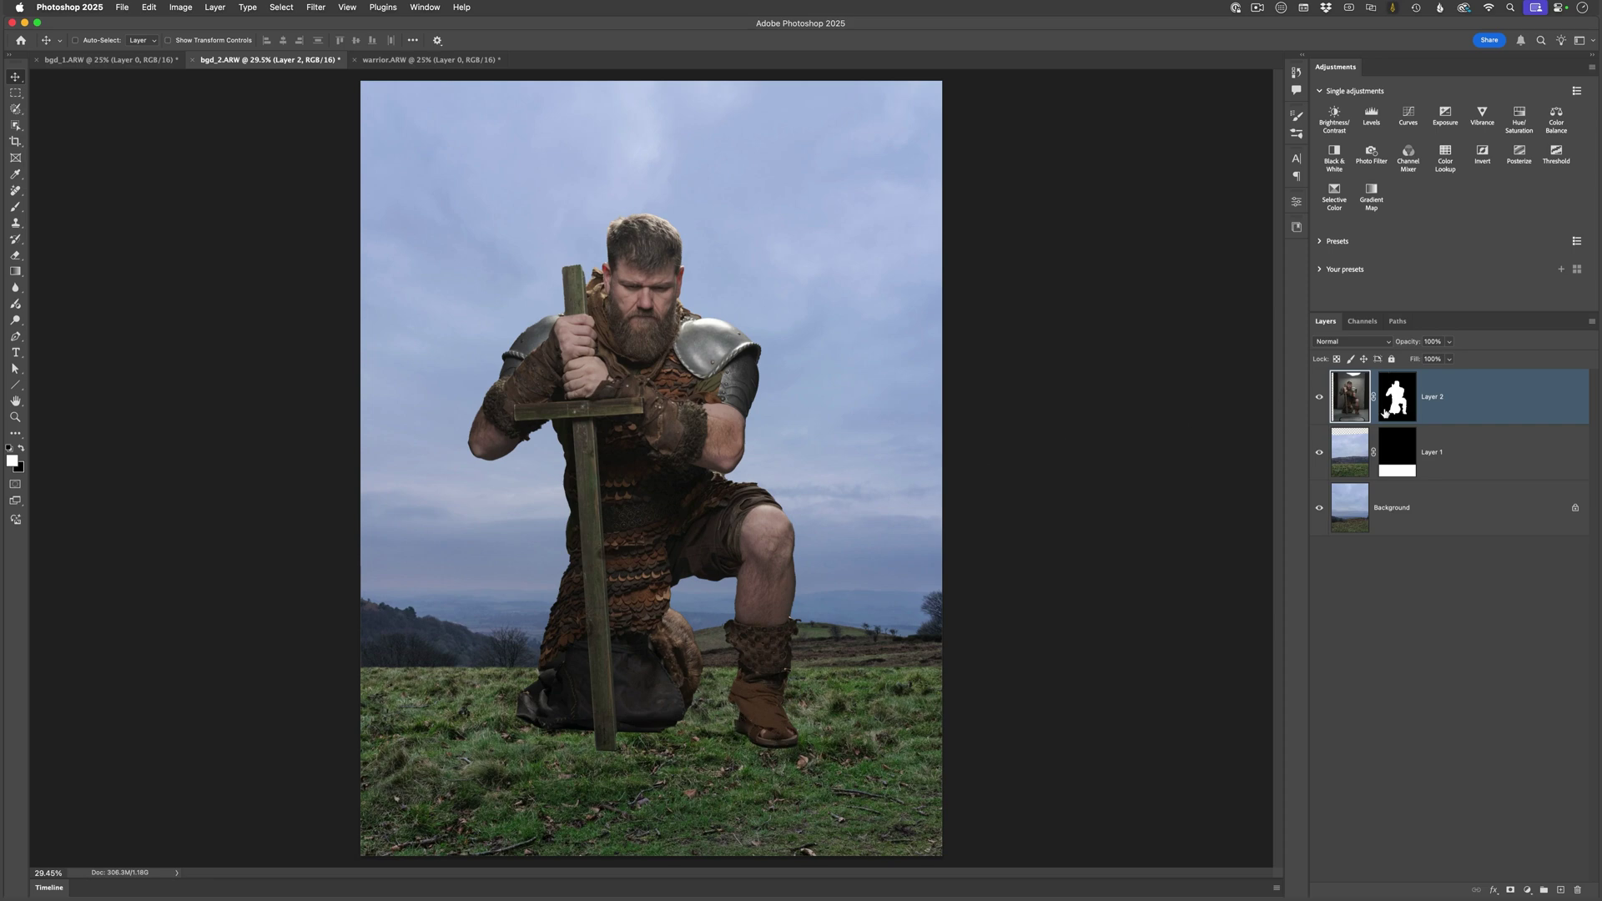
Target Layer 2's mask, choose the Grass brush preset and zoom in on the boot
{"action": "left_click", "coordinate": [1397, 396]}
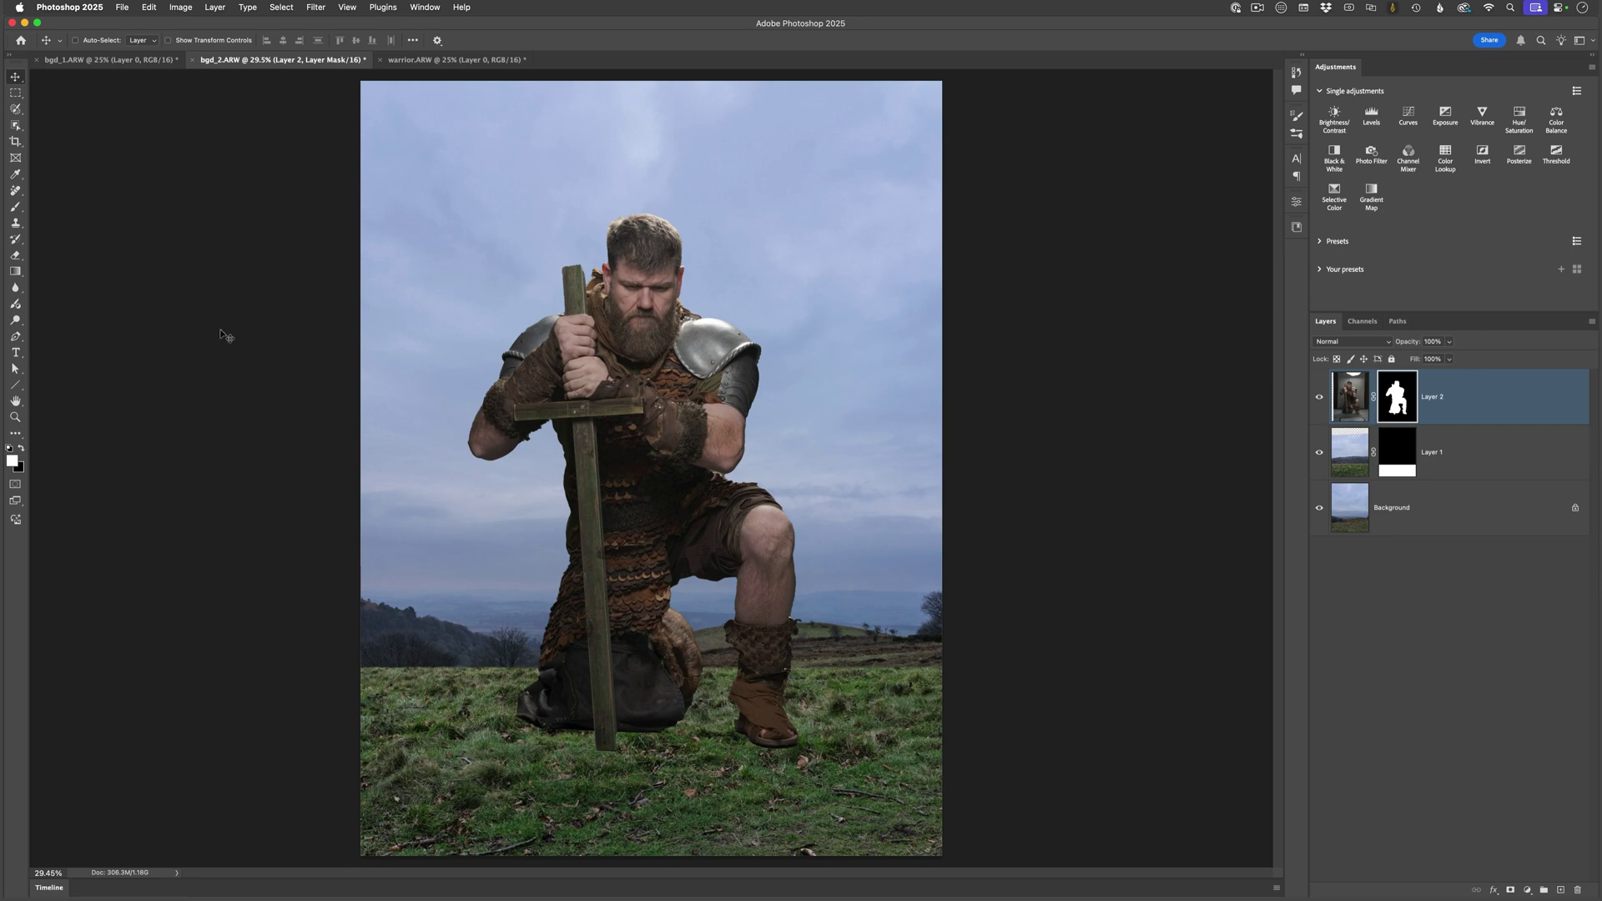
{"action": "key", "text": "b"}
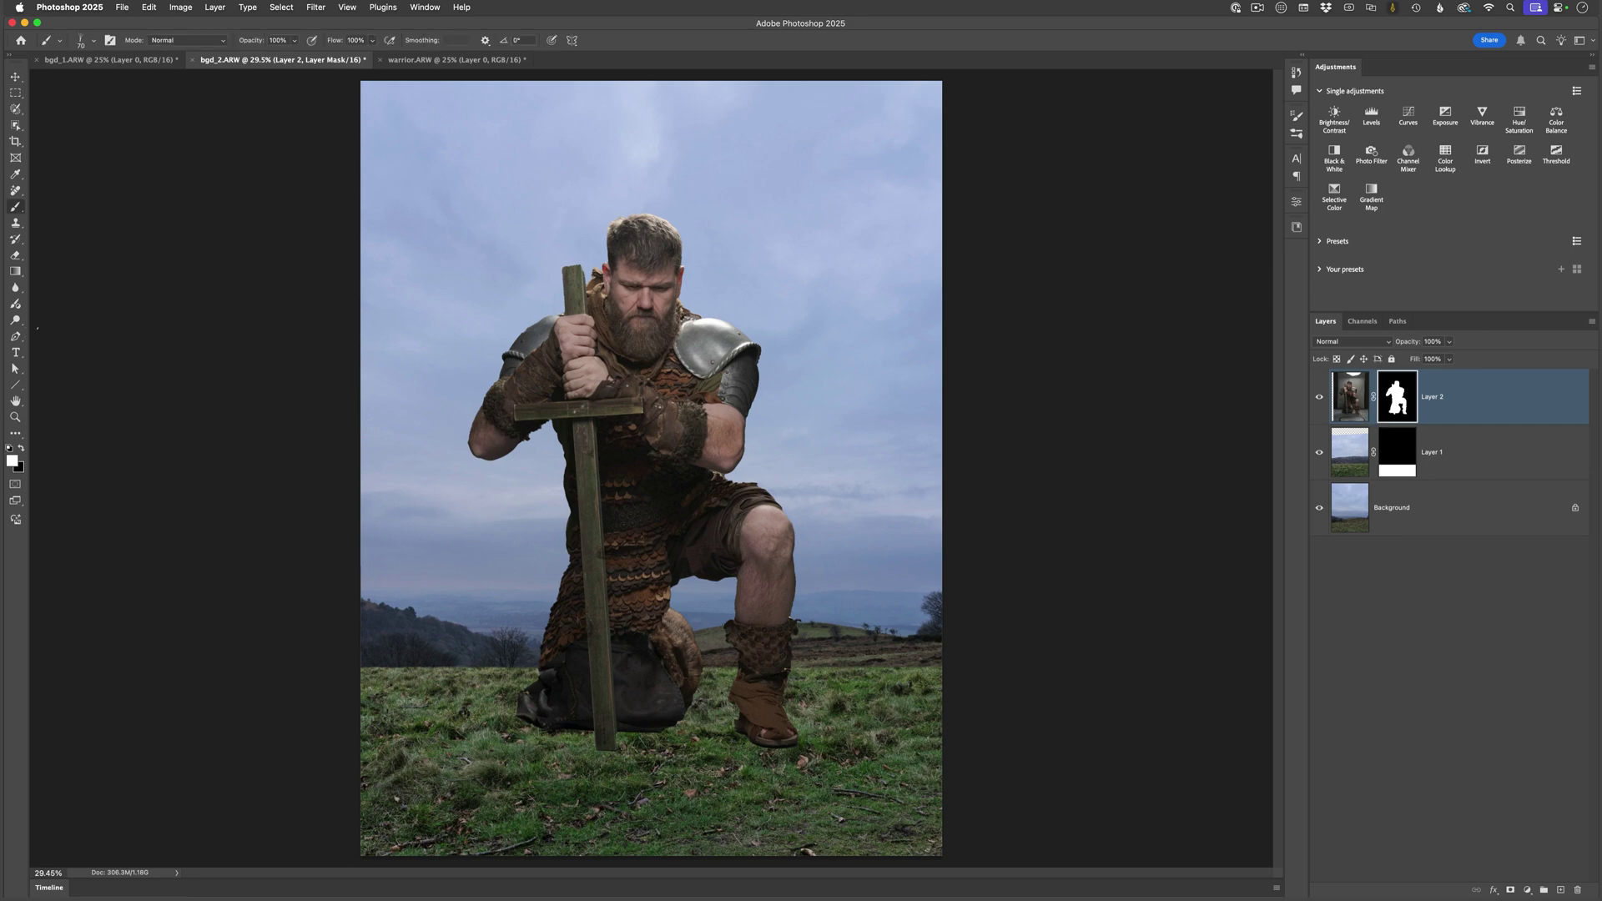
{"action": "left_click", "coordinate": [95, 42]}
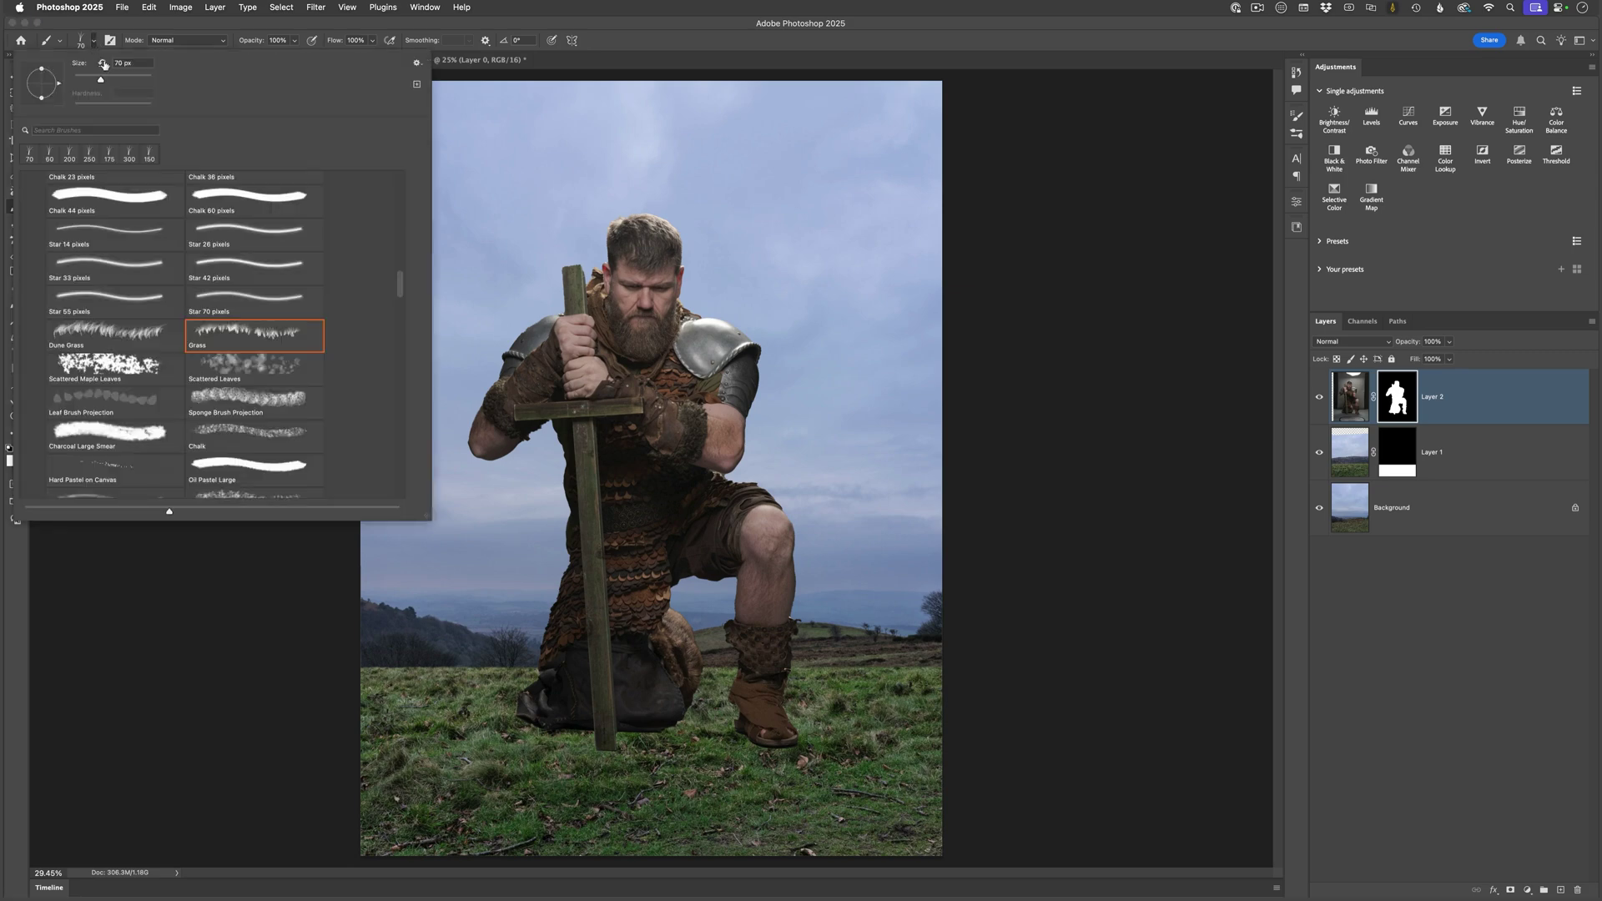
{"action": "left_click", "coordinate": [667, 64]}
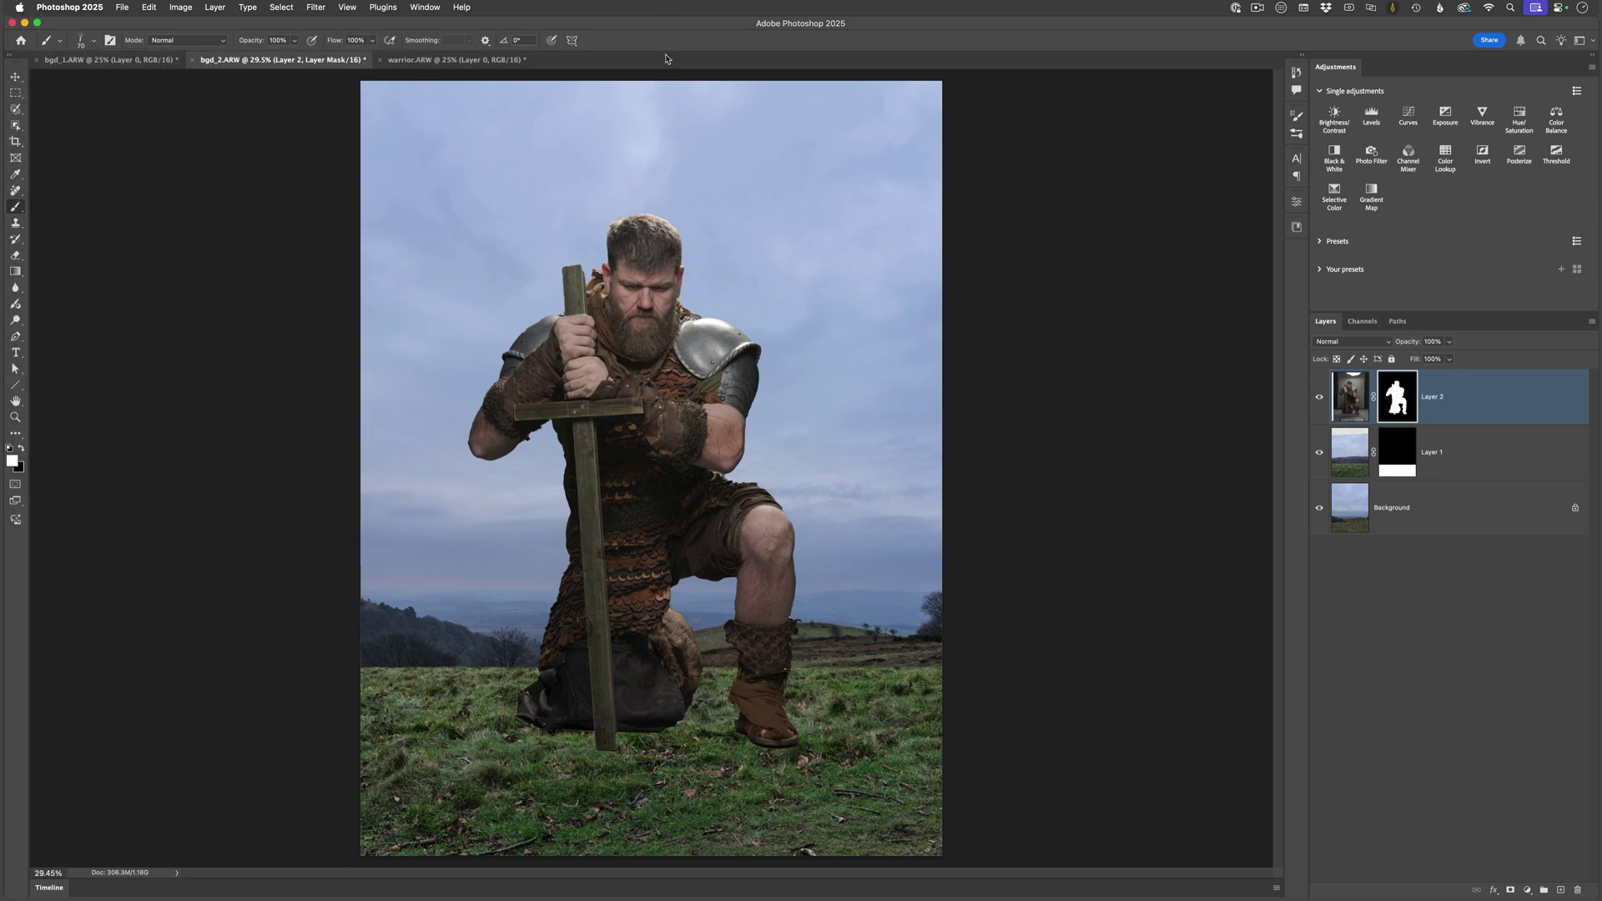
{"action": "scroll", "coordinate": [746, 745], "scroll_direction": "up", "scroll_amount": 6}
{"action": "scroll", "coordinate": [746, 480], "scroll_direction": "up", "scroll_amount": 4}
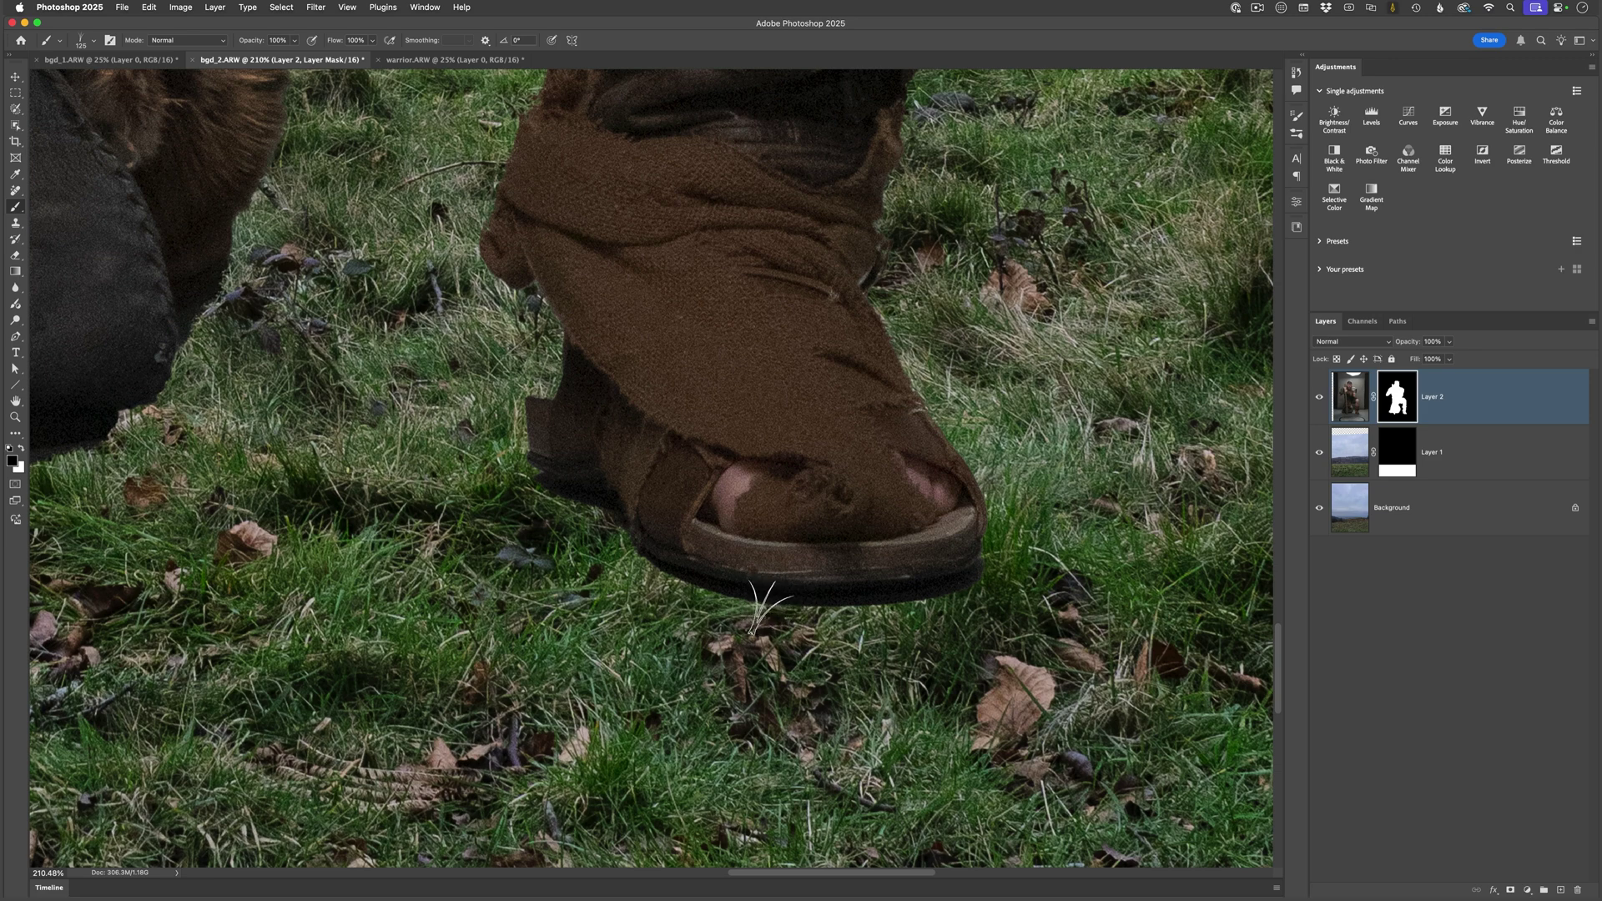
With a larger Grass brush, paint grass blades over the bottom edge of the boot sole
{"action": "key", "text": "bracketright"}
{"action": "key", "text": "bracketright"}
{"action": "mouse_move", "coordinate": [755, 605]}
{"action": "left_mouse_down"}
{"action": "mouse_move", "coordinate": [771, 633]}
{"action": "mouse_move", "coordinate": [820, 628]}
{"action": "mouse_move", "coordinate": [792, 616]}
{"action": "mouse_move", "coordinate": [861, 628]}
{"action": "mouse_move", "coordinate": [838, 637]}
{"action": "mouse_move", "coordinate": [932, 599]}
{"action": "left_mouse_up"}
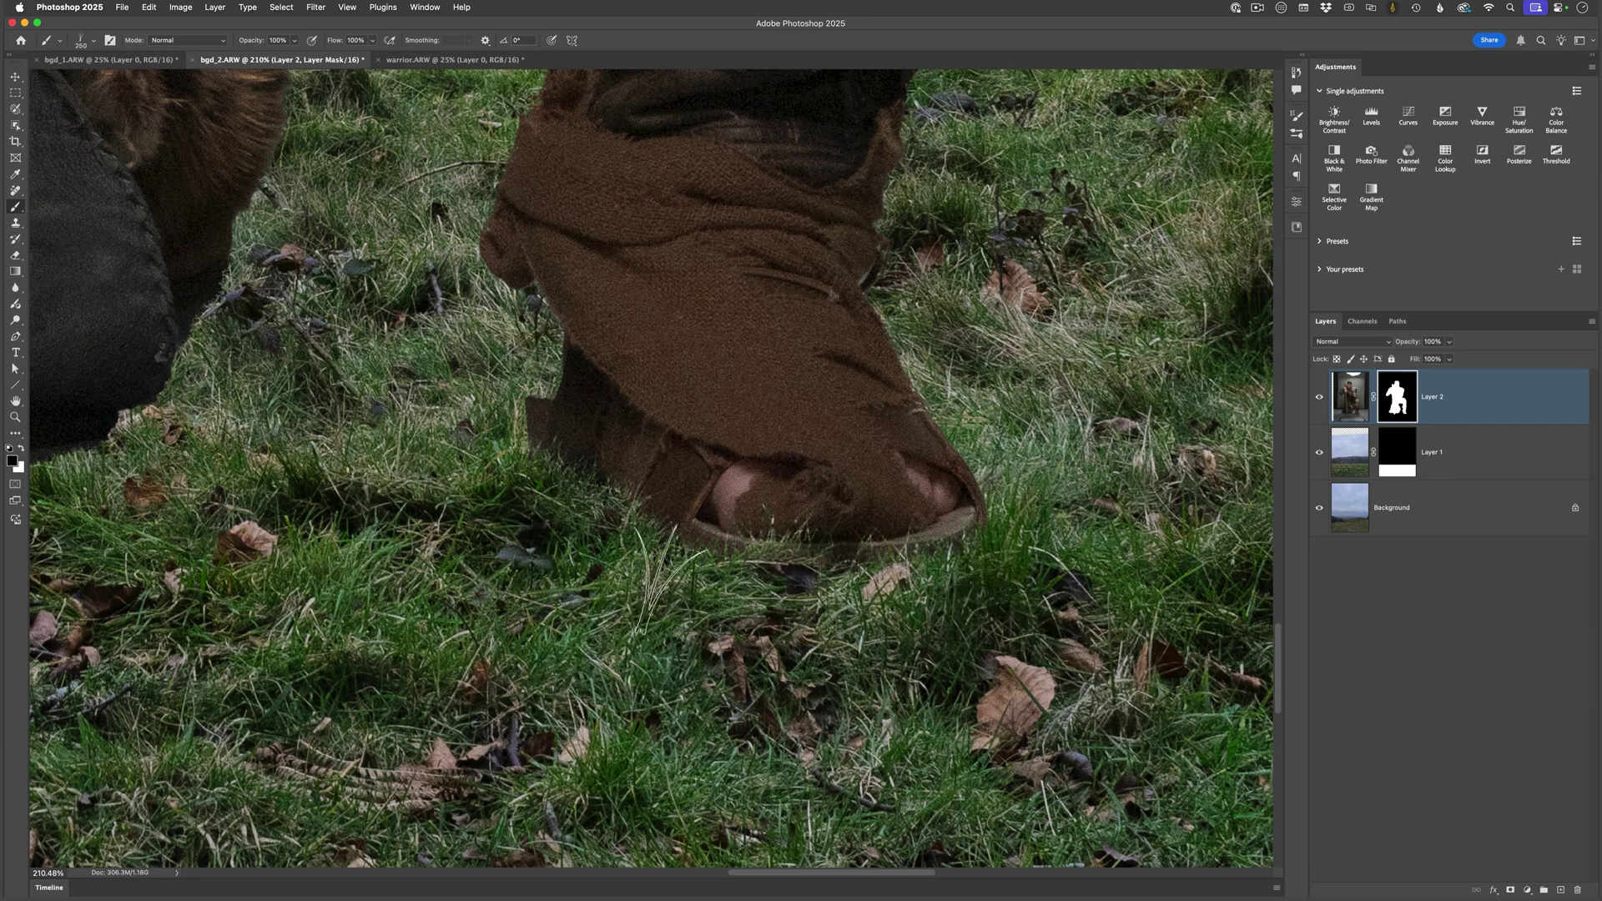
{"action": "scroll", "coordinate": [513, 659], "scroll_direction": "left", "scroll_amount": 10}
{"action": "scroll", "coordinate": [513, 659], "scroll_direction": "down", "scroll_amount": 4}
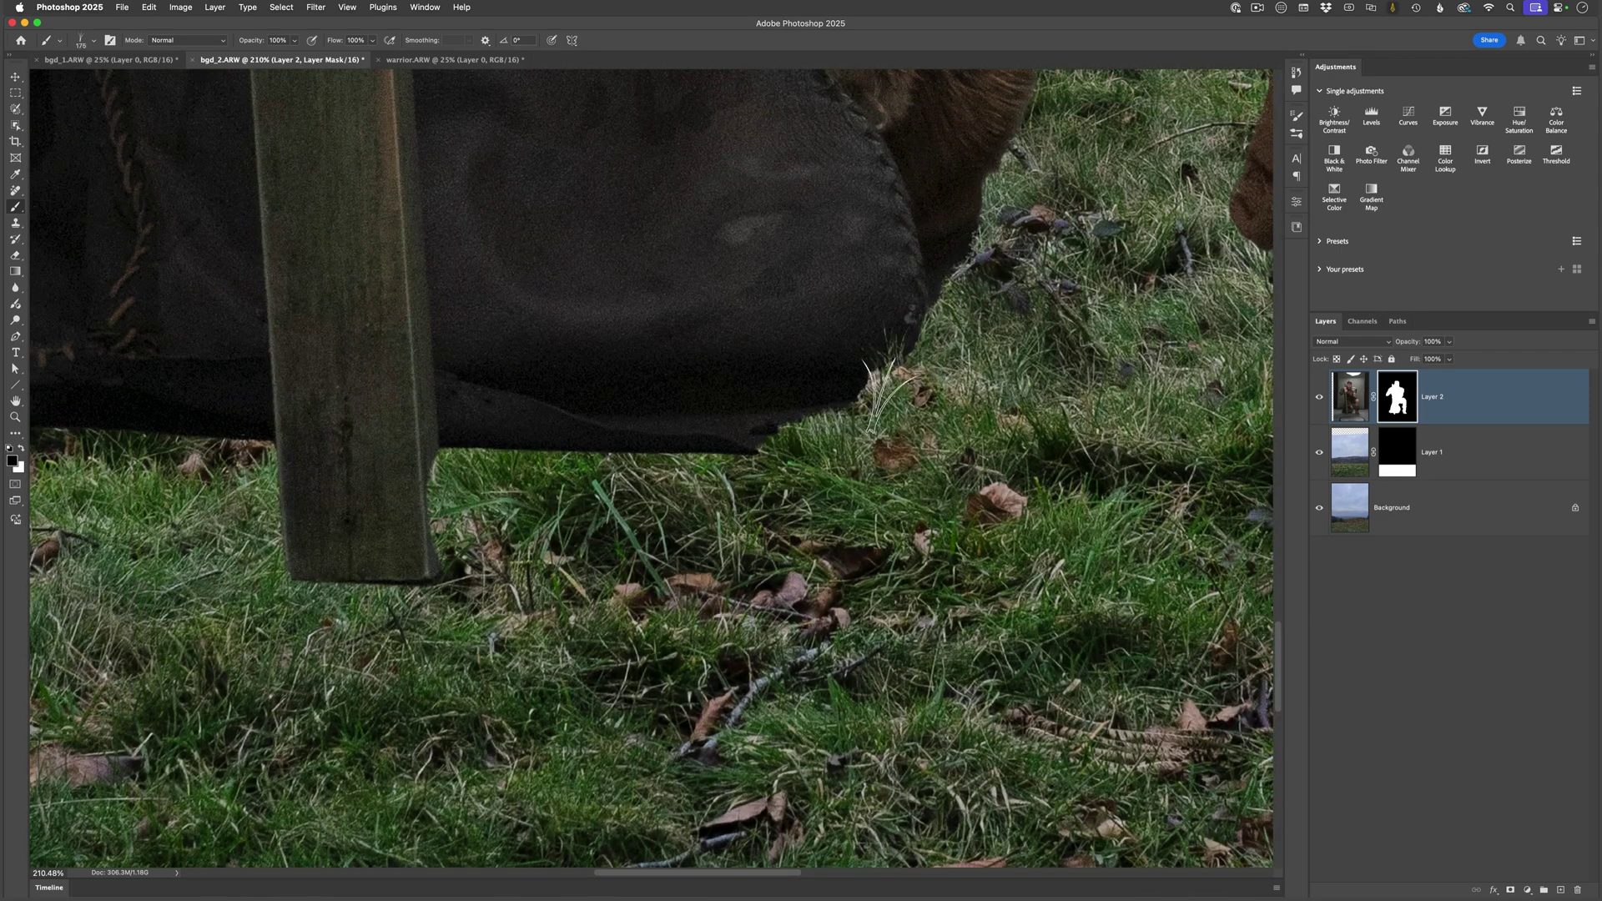
{"action": "mouse_move", "coordinate": [875, 396]}
{"action": "left_mouse_down"}
{"action": "mouse_move", "coordinate": [838, 421]}
{"action": "mouse_move", "coordinate": [868, 409]}
{"action": "left_mouse_up"}
{"action": "left_click_drag", "start_coordinate": [804, 457], "coordinate": [650, 455]}
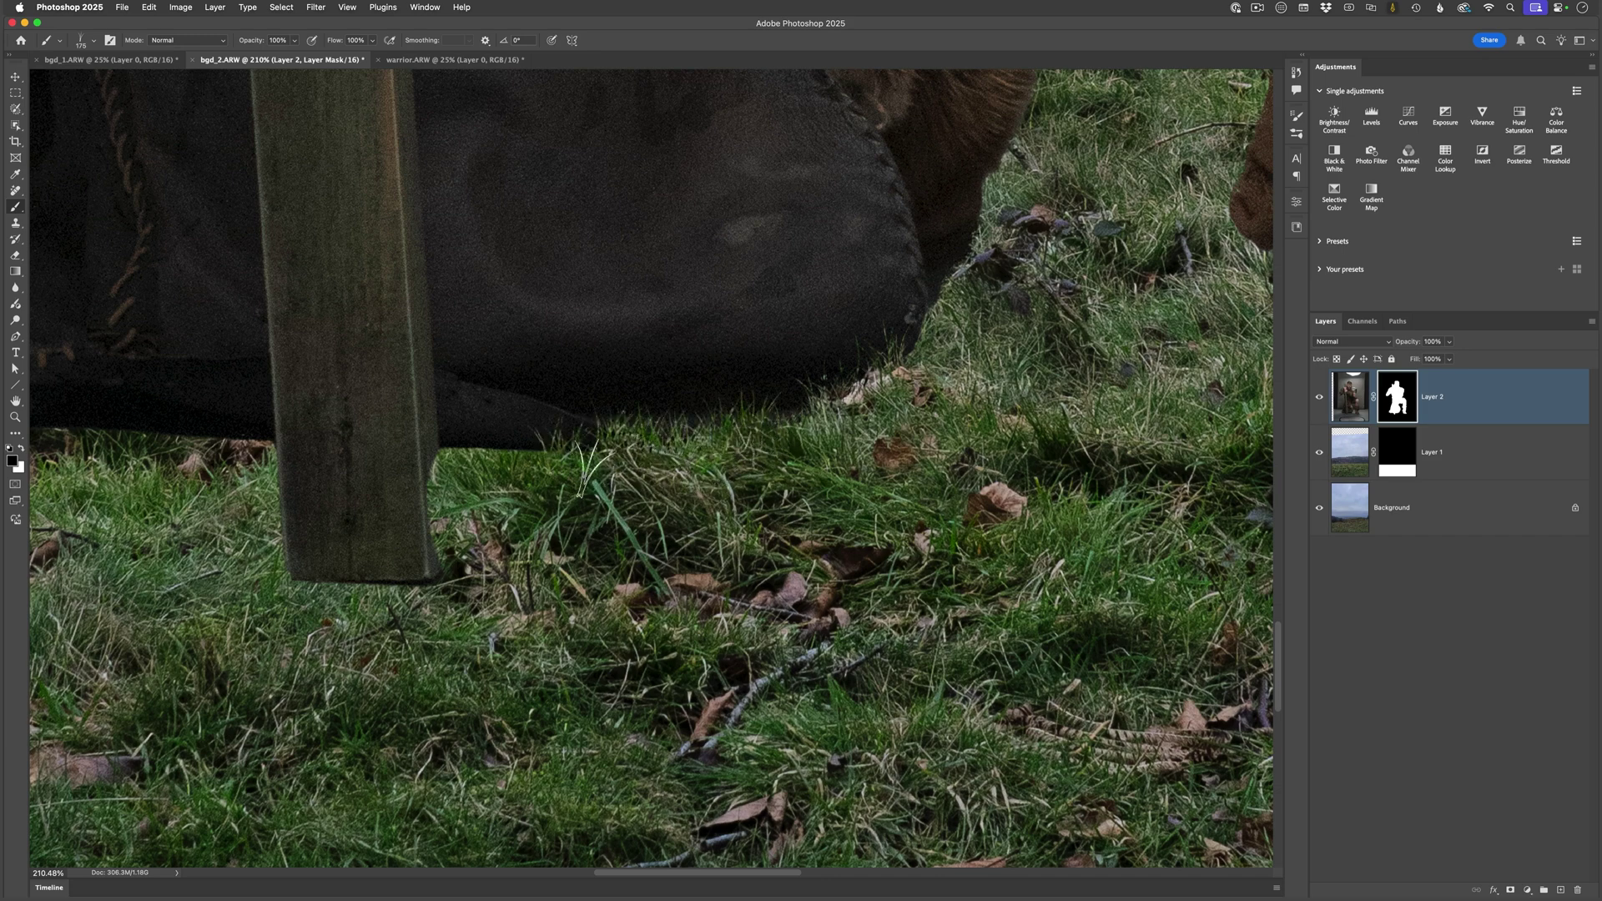
Enlarge the Grass brush to 200 and paint grass along the lower edge beside the post
{"action": "key", "text": "bracketright"}
{"action": "mouse_move", "coordinate": [525, 451]}
{"action": "left_mouse_down"}
{"action": "mouse_move", "coordinate": [492, 458]}
{"action": "mouse_move", "coordinate": [511, 458]}
{"action": "left_mouse_up"}
{"action": "scroll", "coordinate": [421, 567], "scroll_direction": "left", "scroll_amount": 10}
{"action": "mouse_move", "coordinate": [667, 421]}
{"action": "left_mouse_down"}
{"action": "mouse_move", "coordinate": [672, 401]}
{"action": "mouse_move", "coordinate": [517, 422]}
{"action": "mouse_move", "coordinate": [593, 408]}
{"action": "mouse_move", "coordinate": [446, 392]}
{"action": "mouse_move", "coordinate": [354, 338]}
{"action": "mouse_move", "coordinate": [271, 330]}
{"action": "left_mouse_up"}
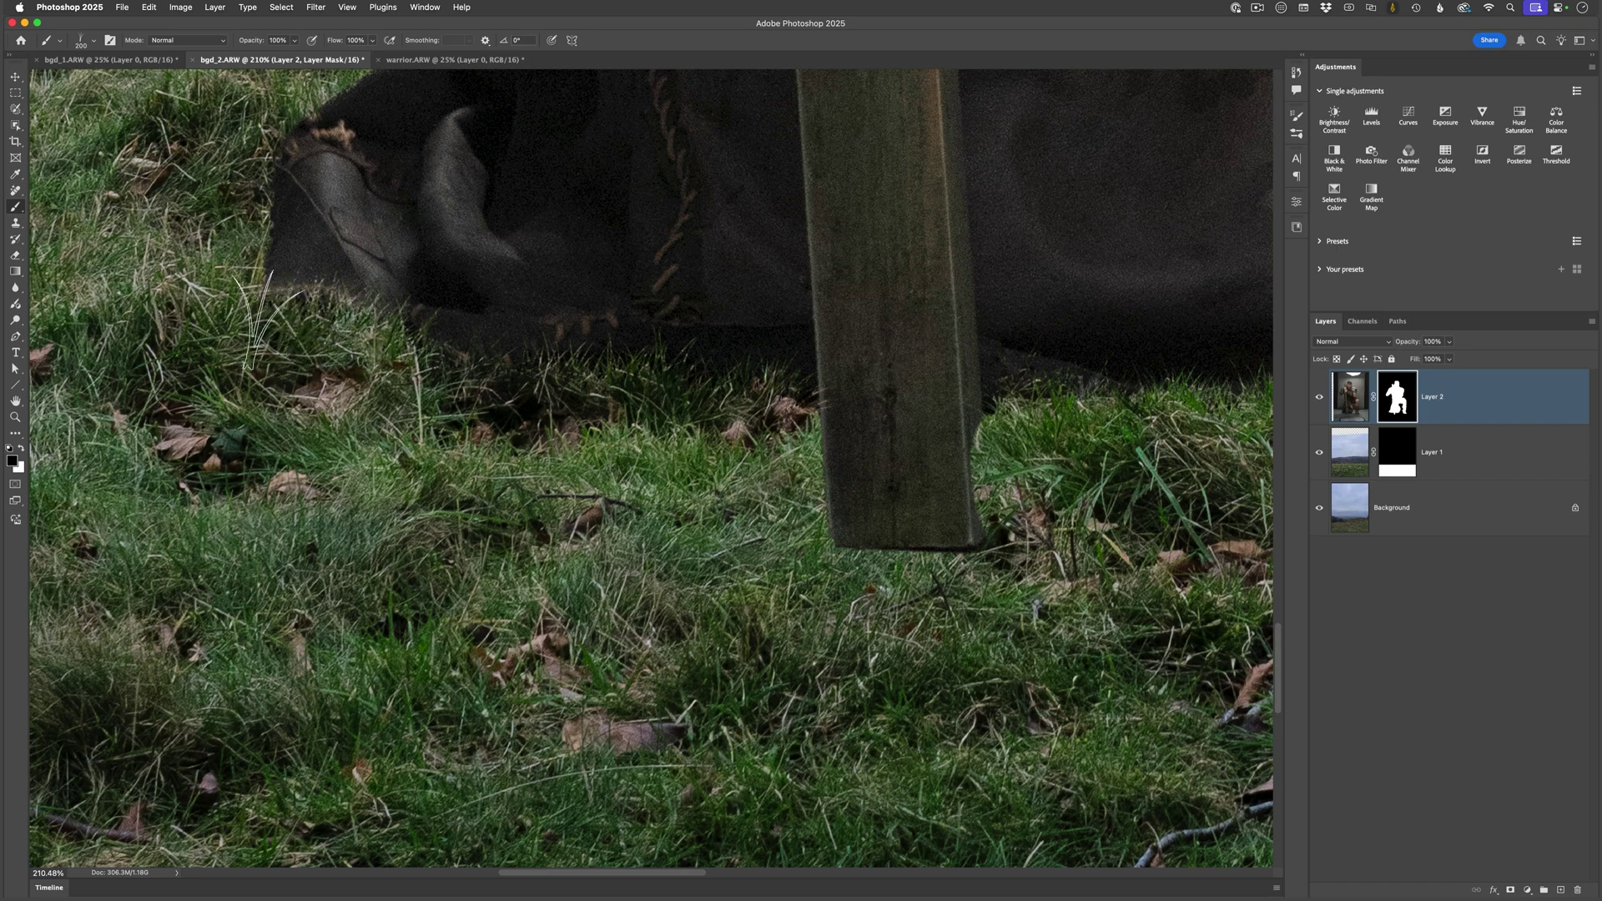
{"action": "scroll", "coordinate": [718, 511], "scroll_direction": "down", "scroll_amount": 5}
{"action": "scroll", "coordinate": [691, 500], "scroll_direction": "down", "scroll_amount": 2}
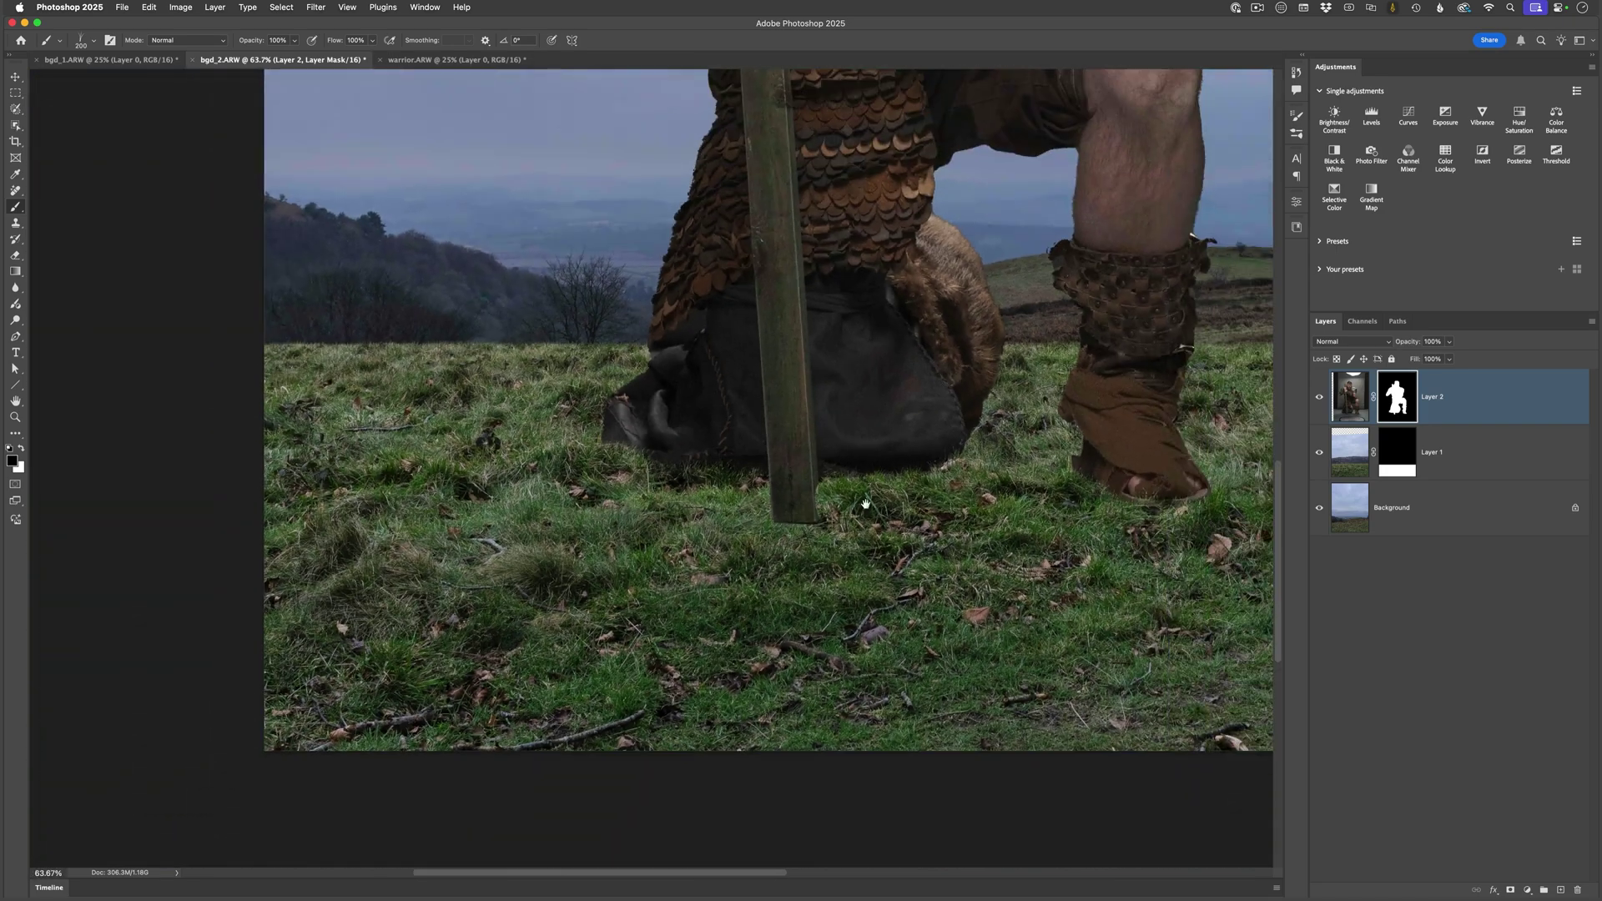
{"action": "scroll", "coordinate": [691, 500], "scroll_direction": "up", "scroll_amount": 4}
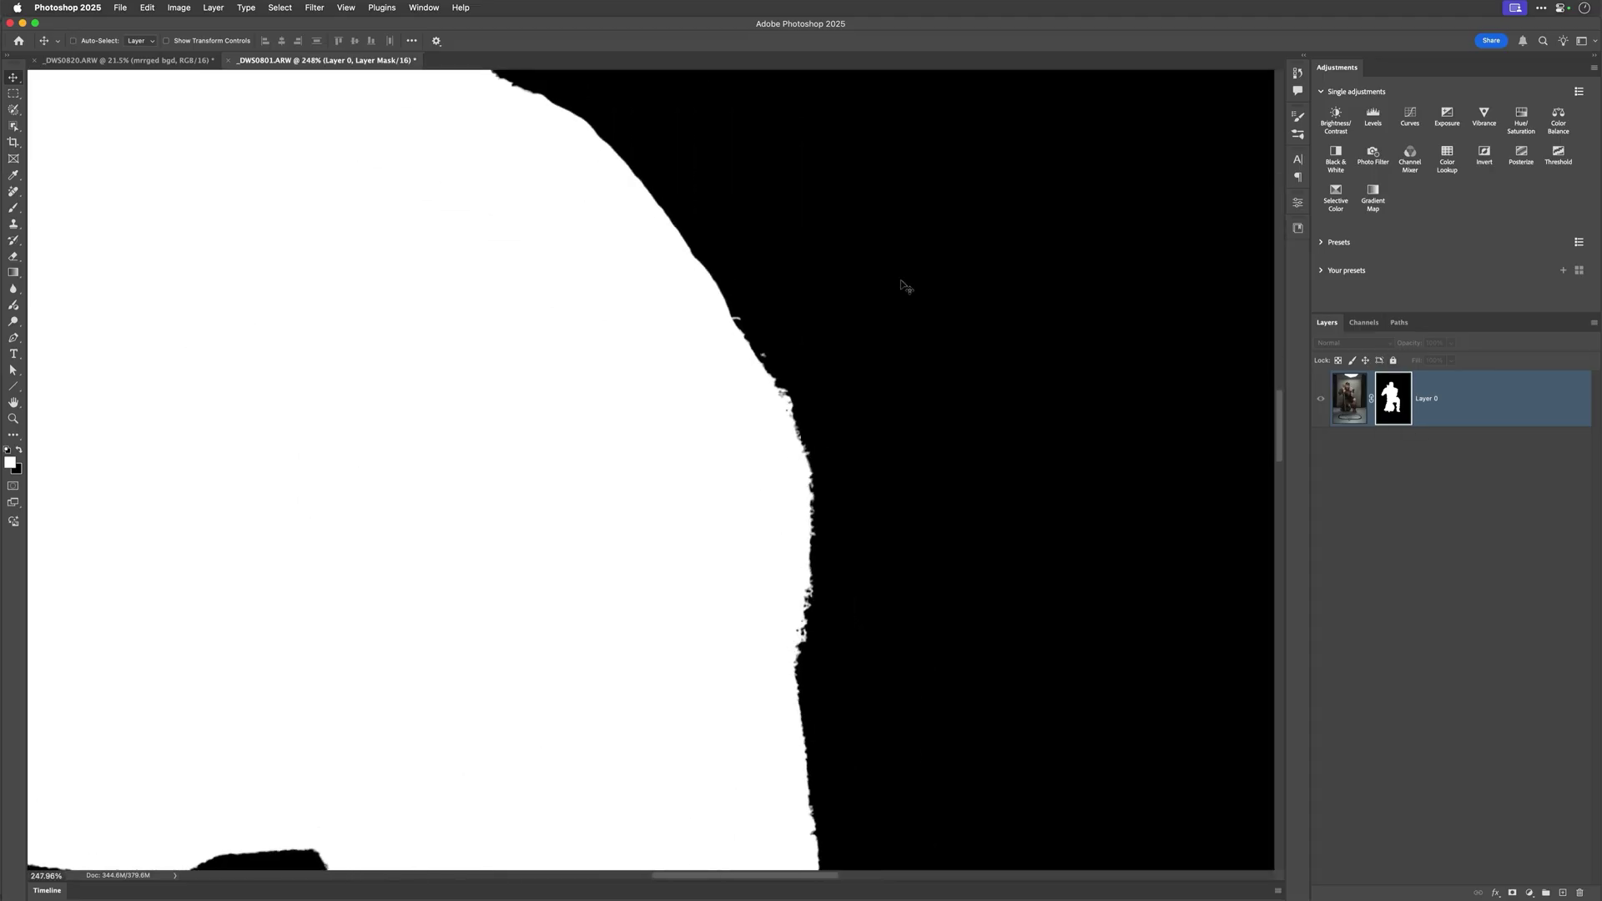
Paint a removal stroke along the warrior's hairline
{"action": "left_click", "coordinate": [314, 8]}
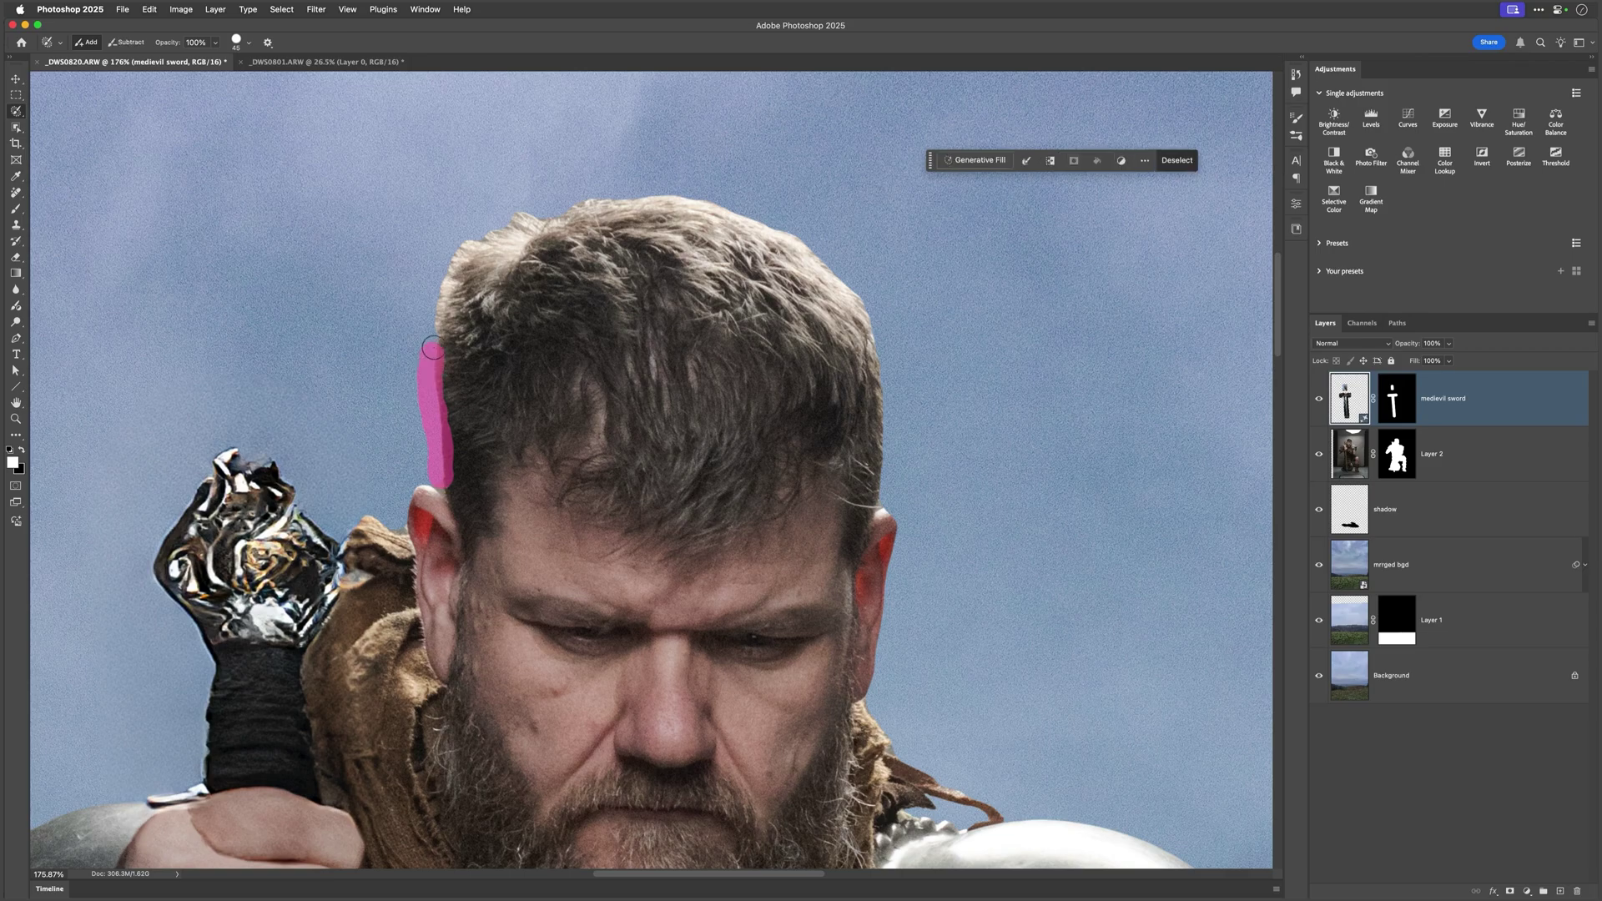
{"action": "left_click_drag", "start_coordinate": [436, 350], "coordinate": [484, 235]}
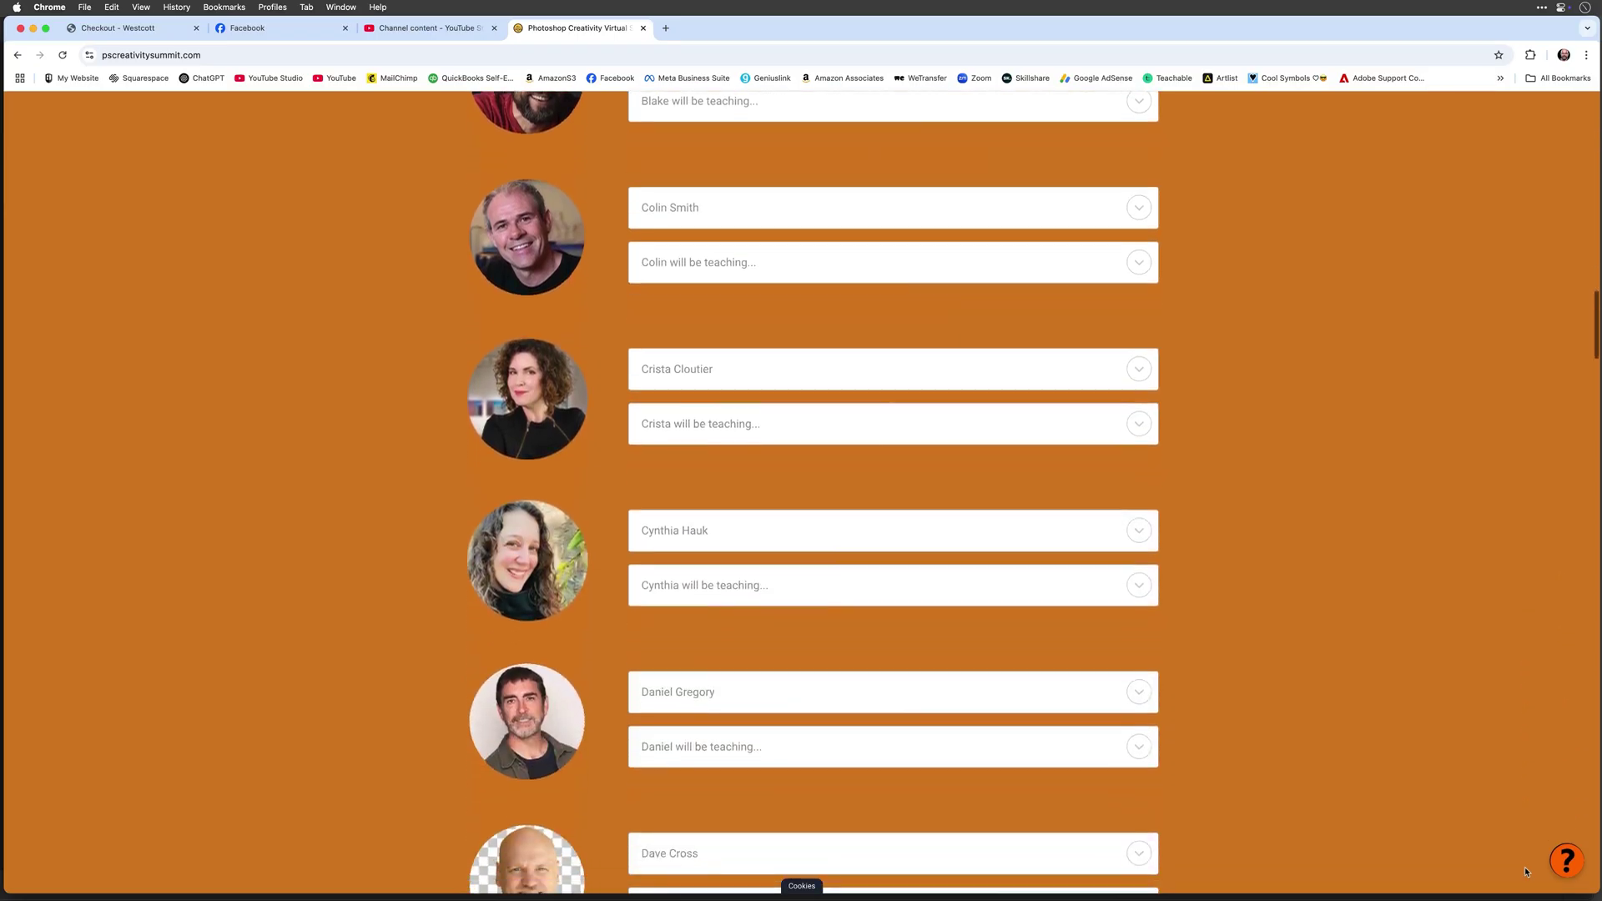
{"action": "scroll", "coordinate": [1526, 871], "scroll_direction": "down", "scroll_amount": 7}
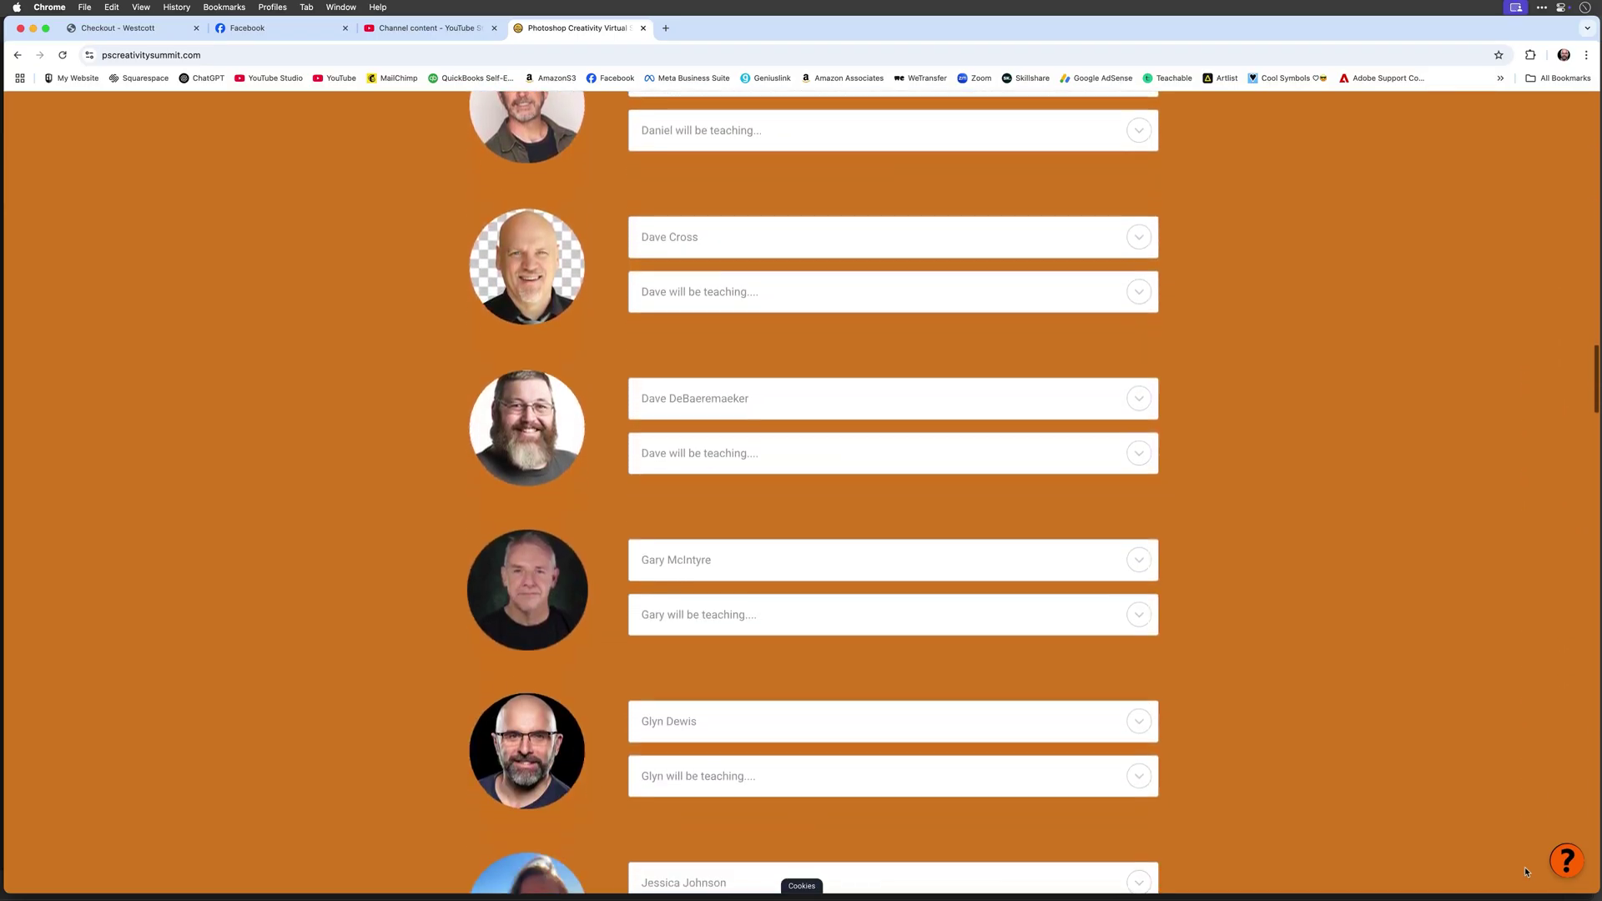